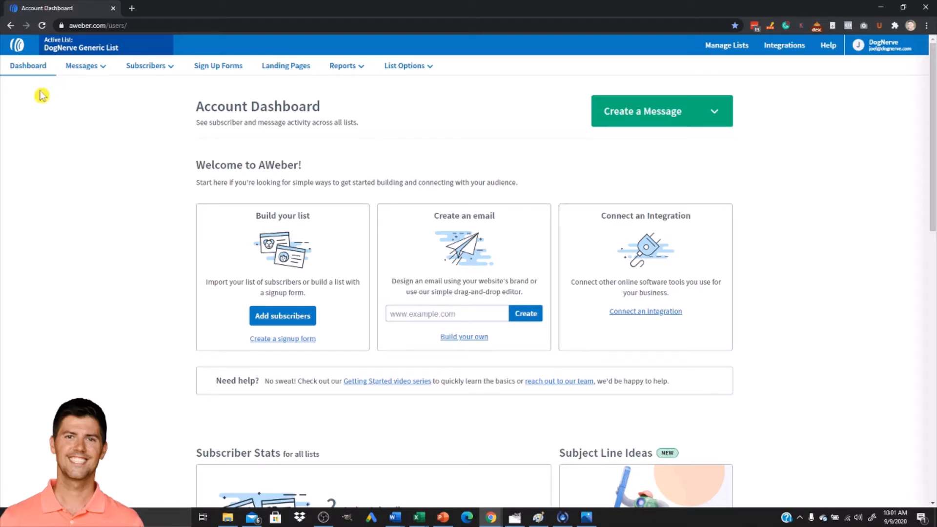
Open the landing page template gallery and scroll through the available templates.
{"action": "left_click", "coordinate": [289, 70]}
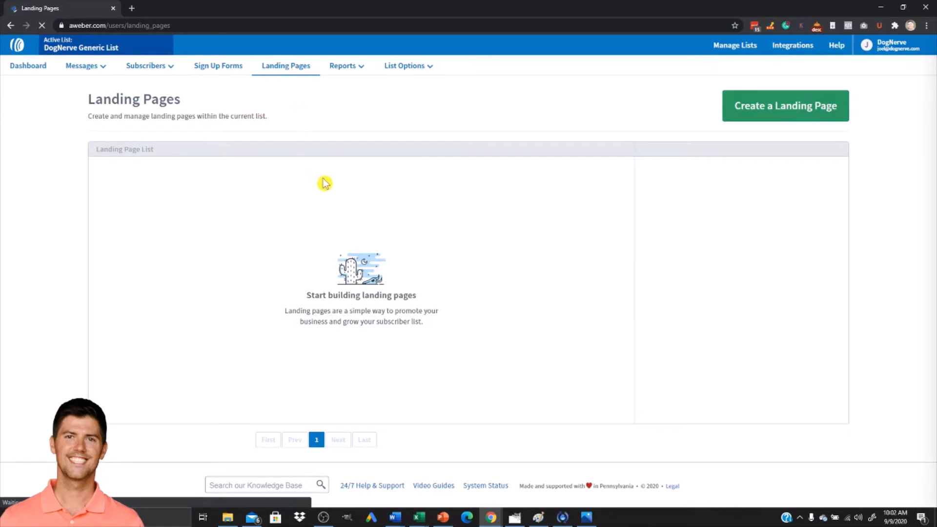
{"action": "left_click", "coordinate": [770, 108]}
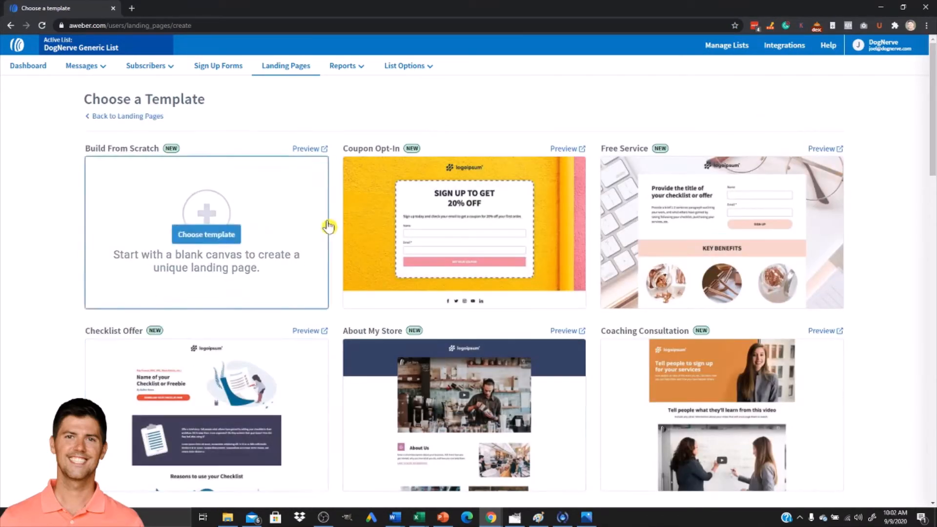
{"action": "scroll", "coordinate": [888, 189], "scroll_direction": "down", "scroll_amount": 1}
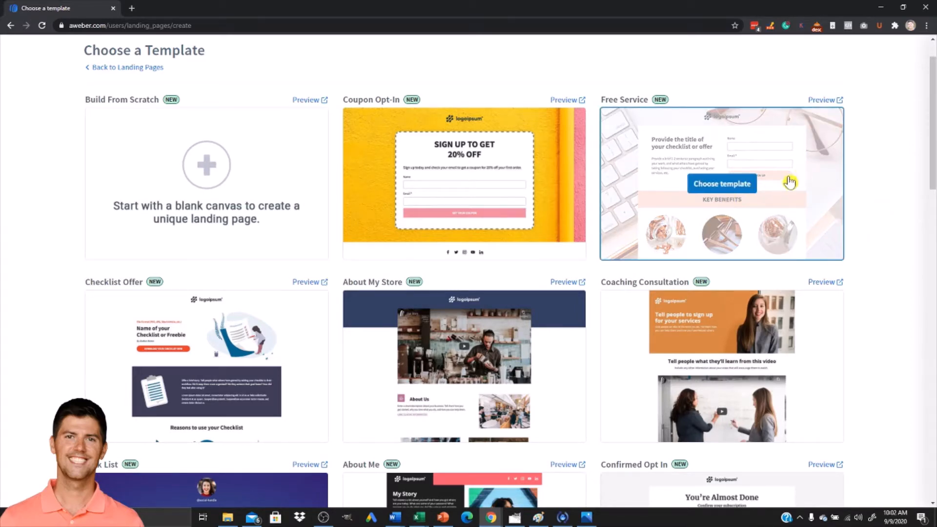
{"action": "scroll", "coordinate": [886, 303], "scroll_direction": "down", "scroll_amount": 2}
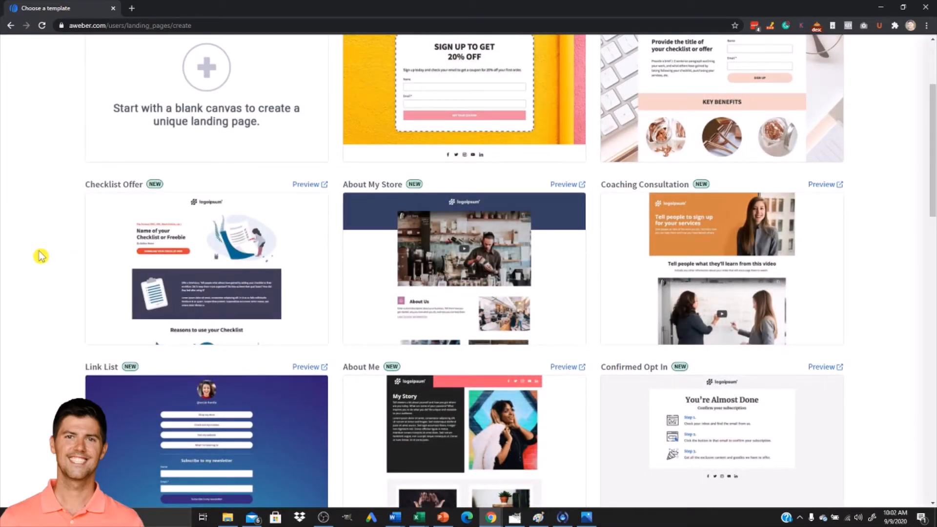
{"action": "scroll", "coordinate": [40, 255], "scroll_direction": "down", "scroll_amount": 1}
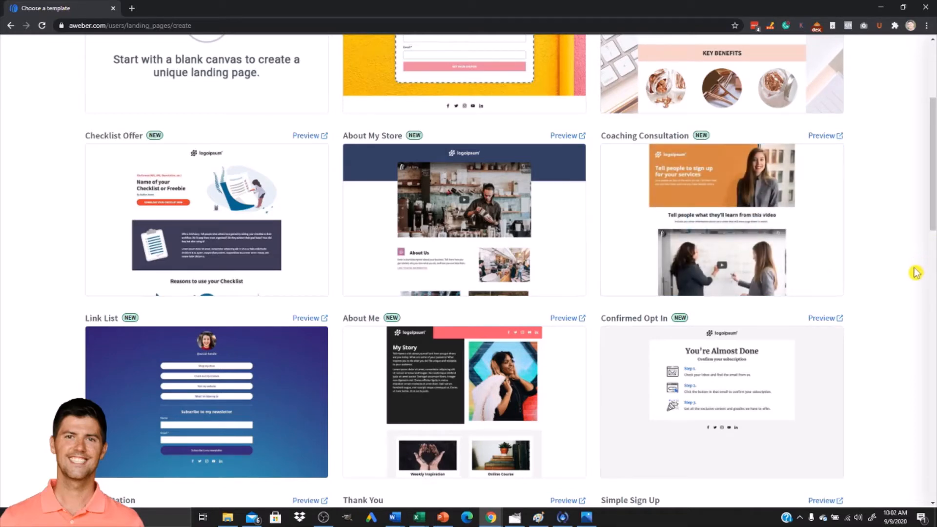
{"action": "scroll", "coordinate": [902, 301], "scroll_direction": "down", "scroll_amount": 3}
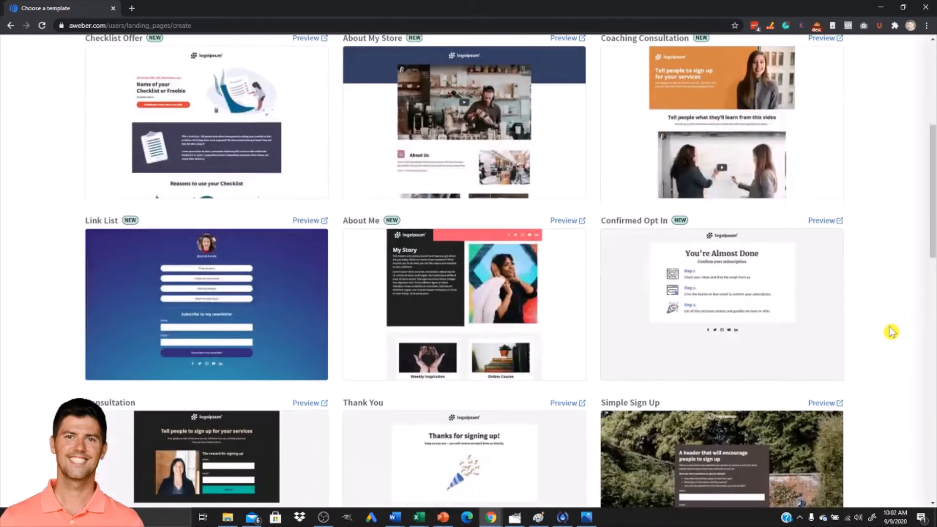
{"action": "scroll", "coordinate": [896, 292], "scroll_direction": "down", "scroll_amount": 1}
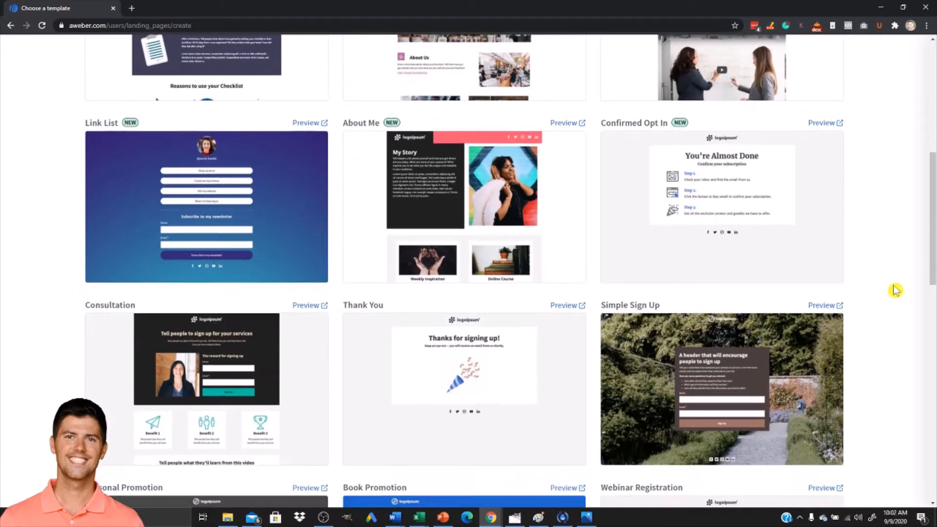
{"action": "scroll", "coordinate": [895, 273], "scroll_direction": "up", "scroll_amount": 8}
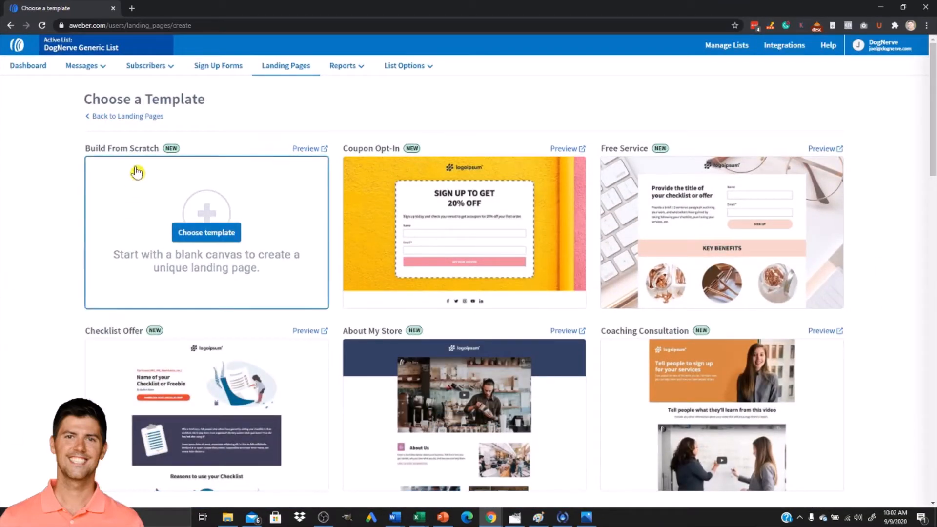
Choose the Book Promotion template for the new landing page.
{"action": "mouse_move", "coordinate": [781, 202]}
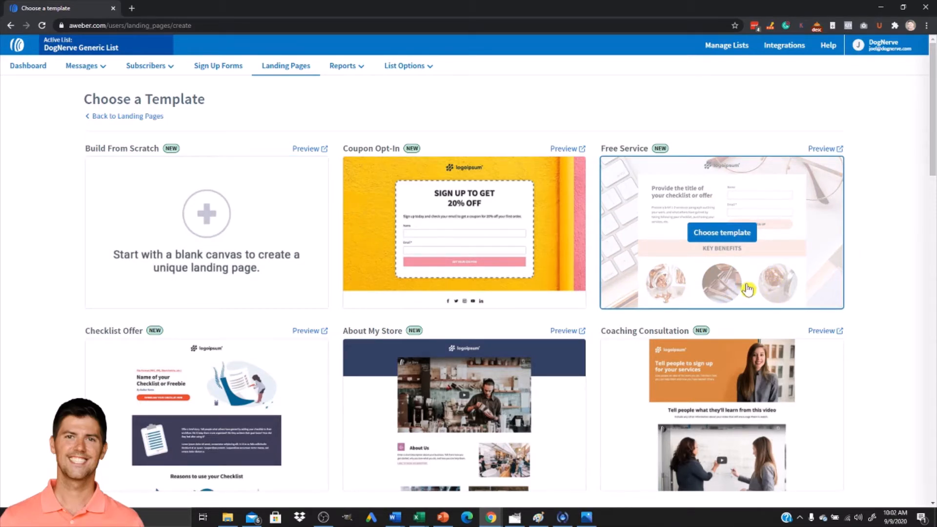
{"action": "scroll", "coordinate": [868, 258], "scroll_direction": "down", "scroll_amount": 1}
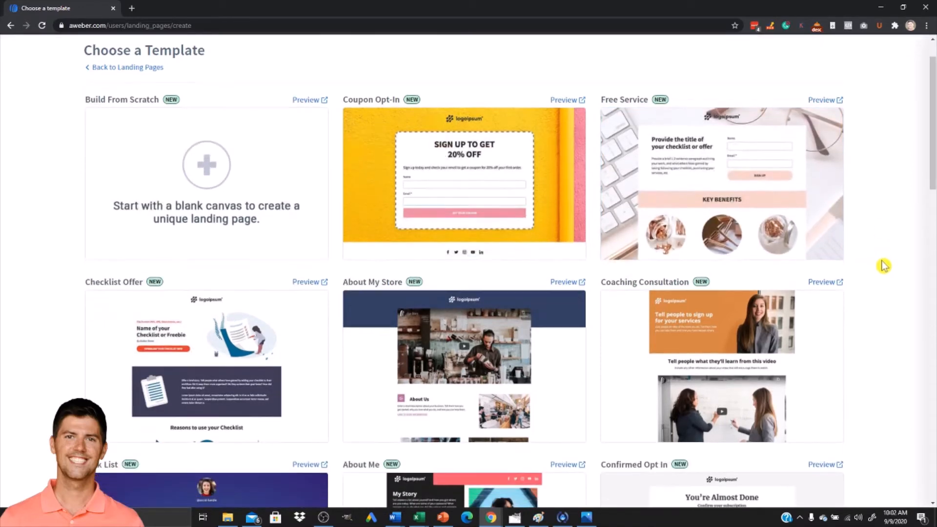
{"action": "scroll", "coordinate": [897, 253], "scroll_direction": "down", "scroll_amount": 3}
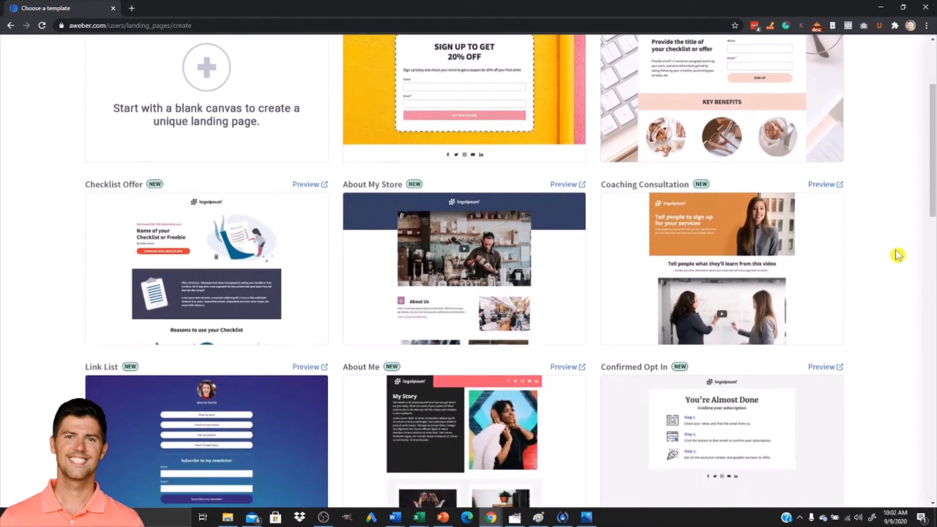
{"action": "scroll", "coordinate": [892, 259], "scroll_direction": "down", "scroll_amount": 3}
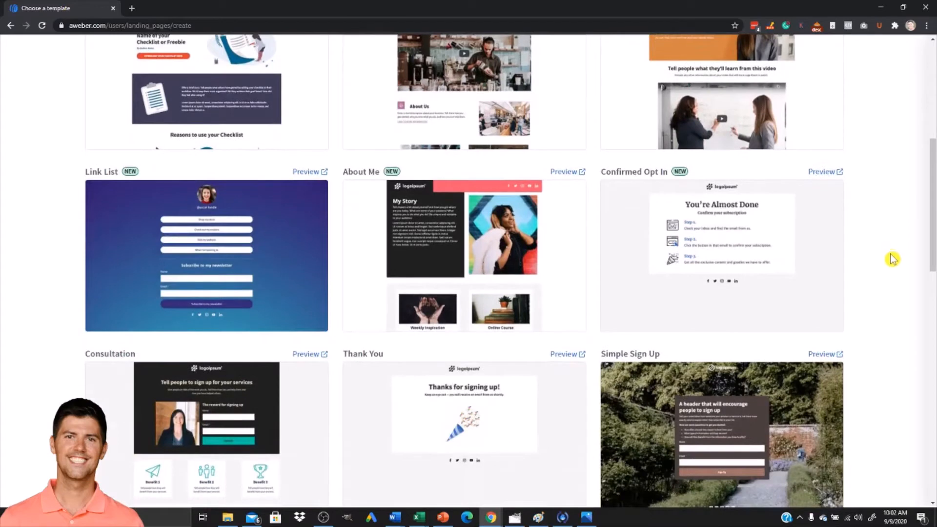
{"action": "scroll", "coordinate": [895, 259], "scroll_direction": "down", "scroll_amount": 1}
{"action": "mouse_move", "coordinate": [207, 432]}
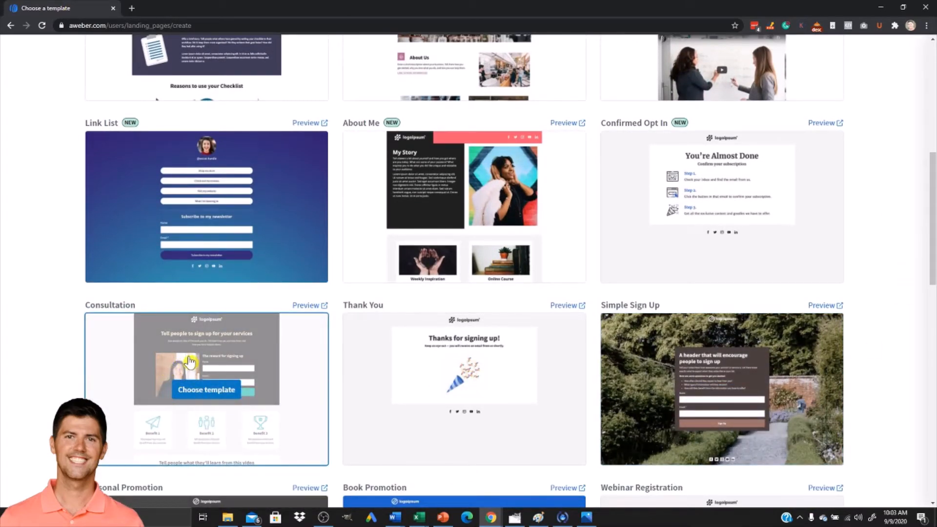
{"action": "scroll", "coordinate": [216, 363], "scroll_direction": "down", "scroll_amount": 2}
{"action": "scroll", "coordinate": [217, 363], "scroll_direction": "down", "scroll_amount": 2}
{"action": "mouse_move", "coordinate": [531, 401]}
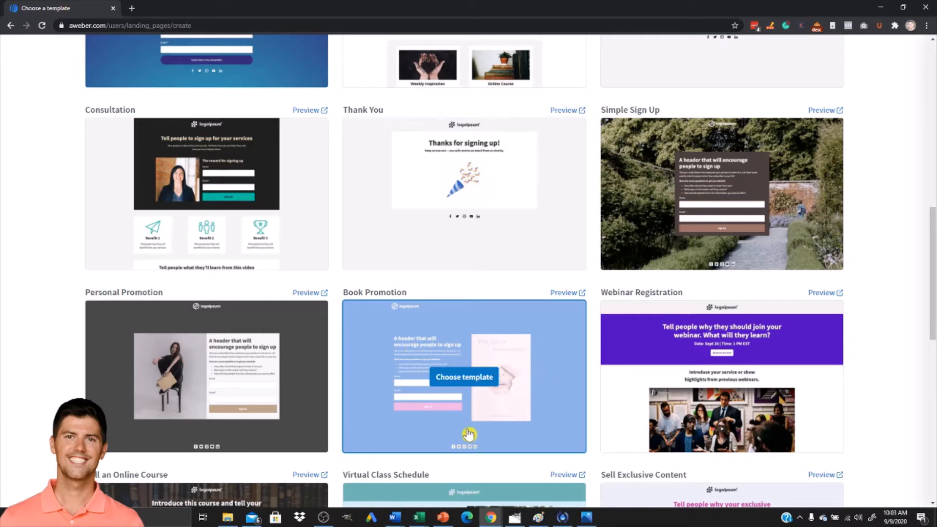
{"action": "left_click", "coordinate": [471, 379]}
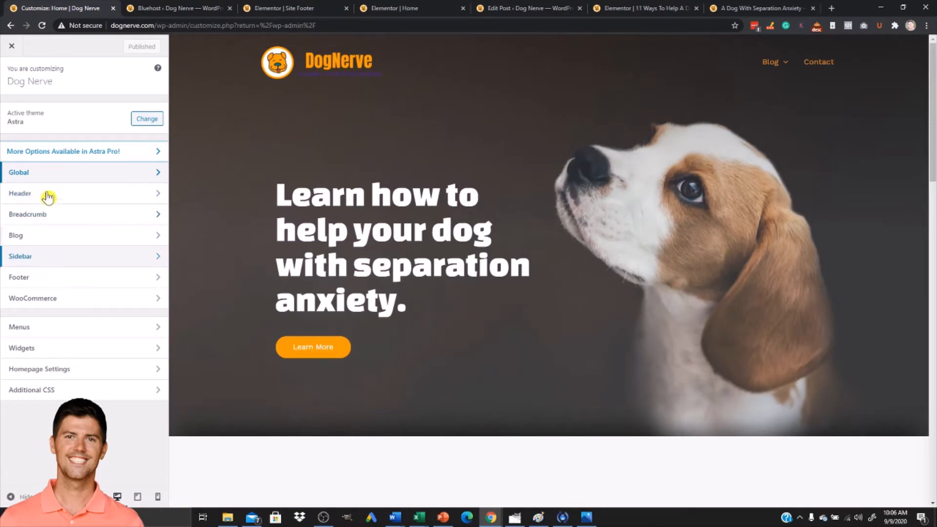
Copy the site's theme colour hex value #ff9c00 from the Global Colors settings in the WordPress customizer.
{"action": "left_click", "coordinate": [51, 174]}
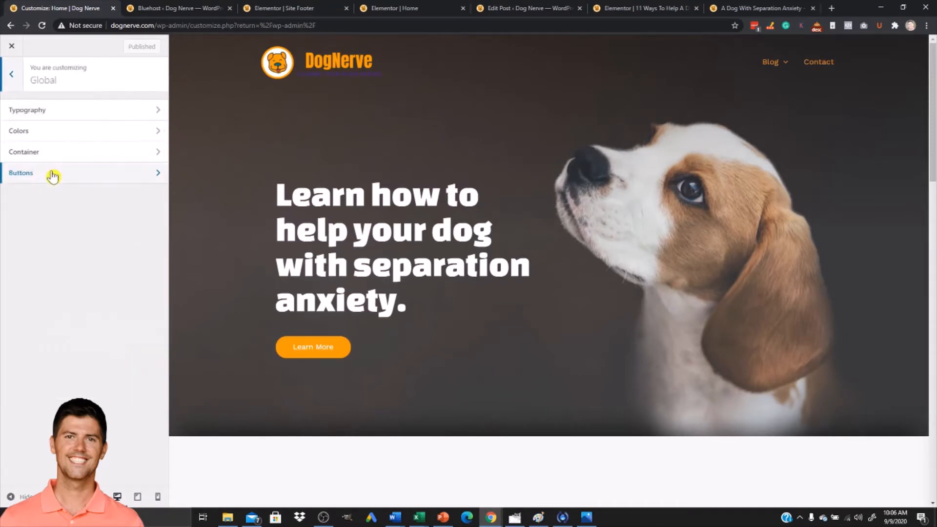
{"action": "left_click", "coordinate": [48, 131]}
{"action": "left_click", "coordinate": [54, 115]}
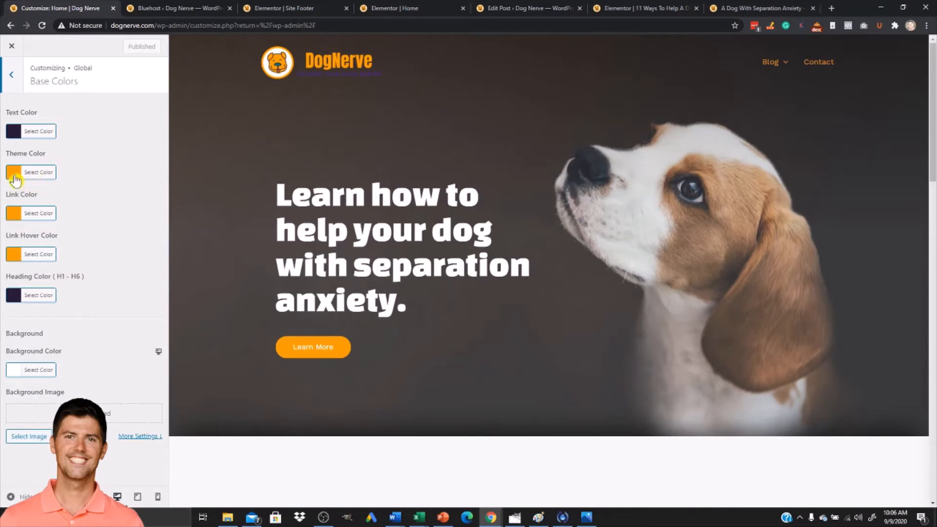
{"action": "left_click", "coordinate": [15, 176]}
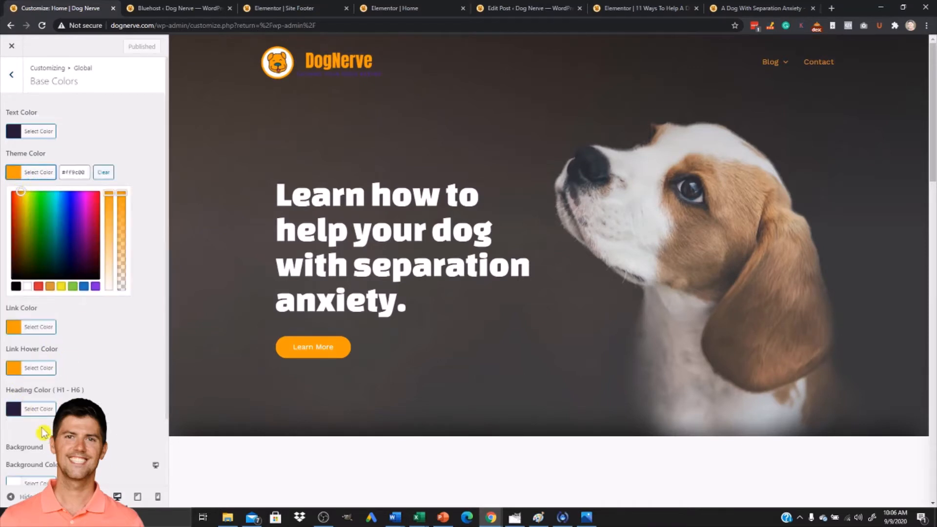
{"action": "double_click", "coordinate": [73, 173]}
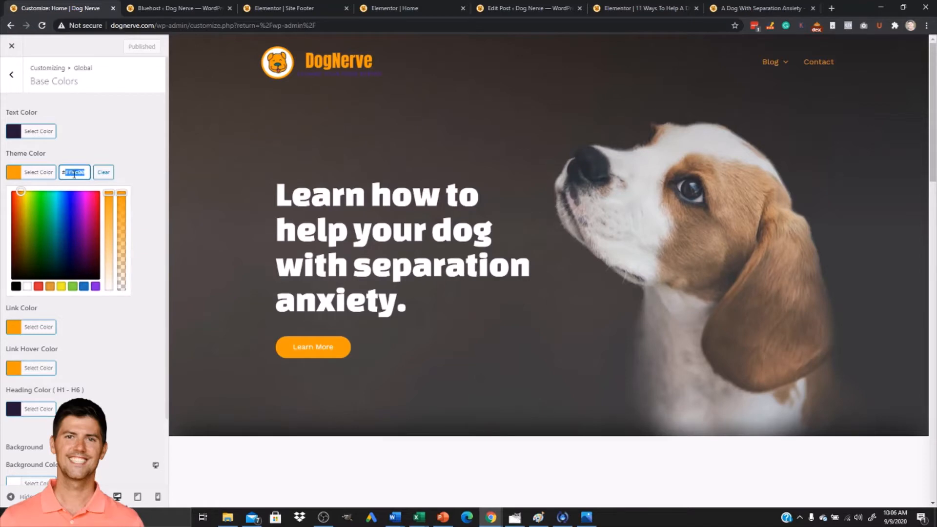
{"action": "key", "text": "alt+Tab"}
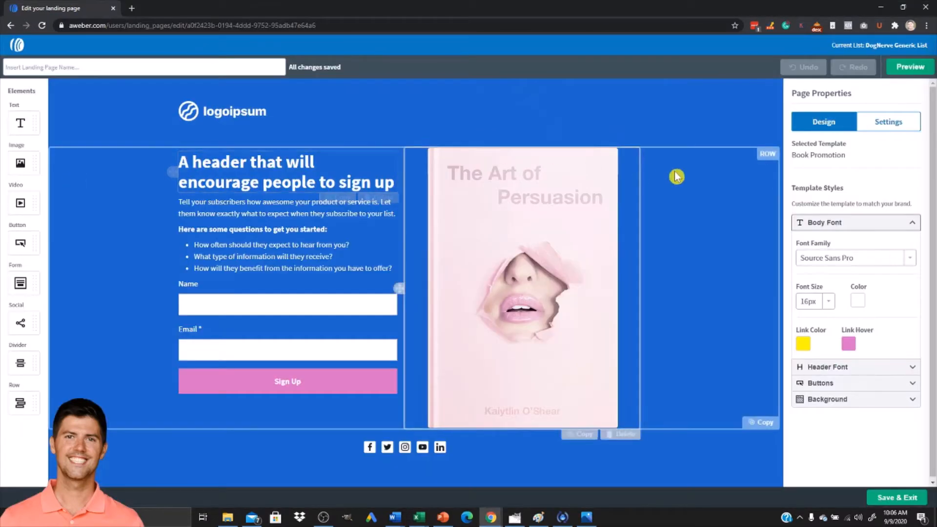
Set the Sign Up button's colour to the pasted theme colour #FF9C00.
{"action": "left_click", "coordinate": [358, 379]}
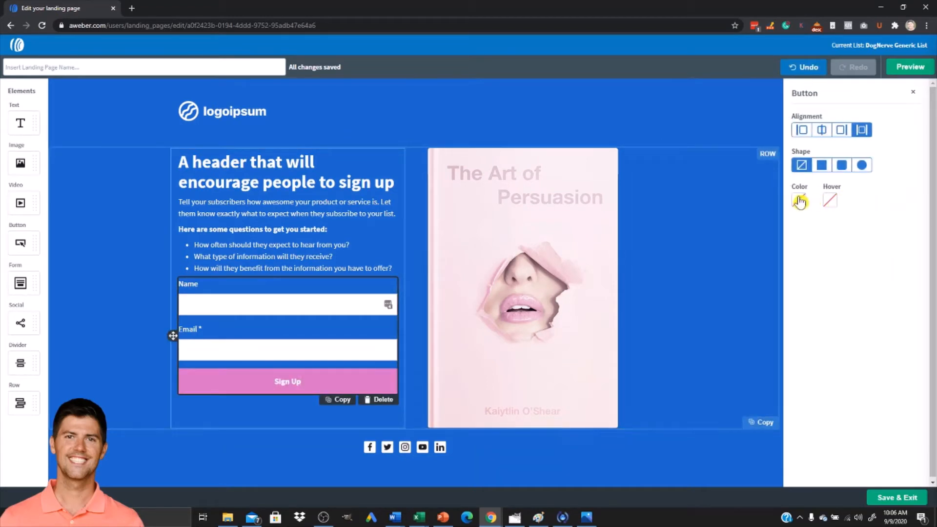
{"action": "left_click", "coordinate": [799, 201]}
{"action": "double_click", "coordinate": [825, 216]}
{"action": "type", "text": "FF9900"}
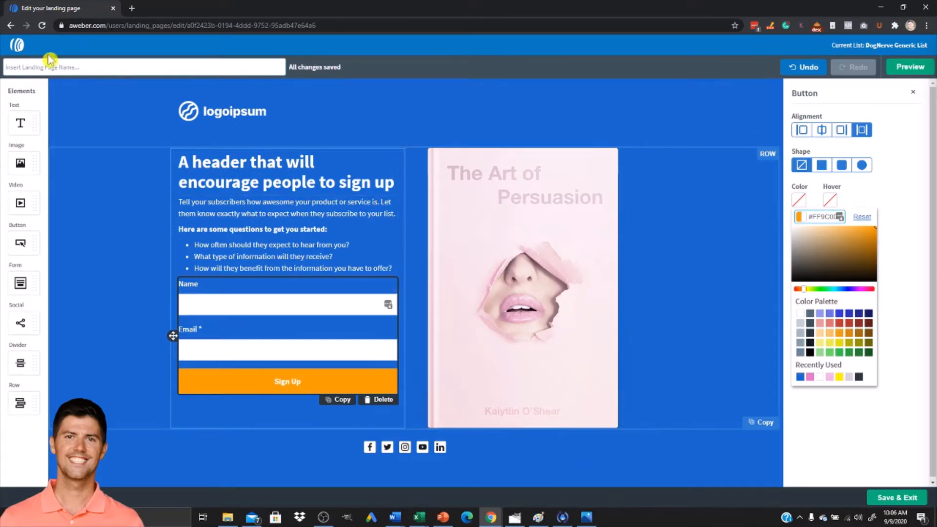
Copy the hover background colour hex value from the Global Buttons settings in the WordPress customizer.
{"action": "key", "text": "alt+Tab"}
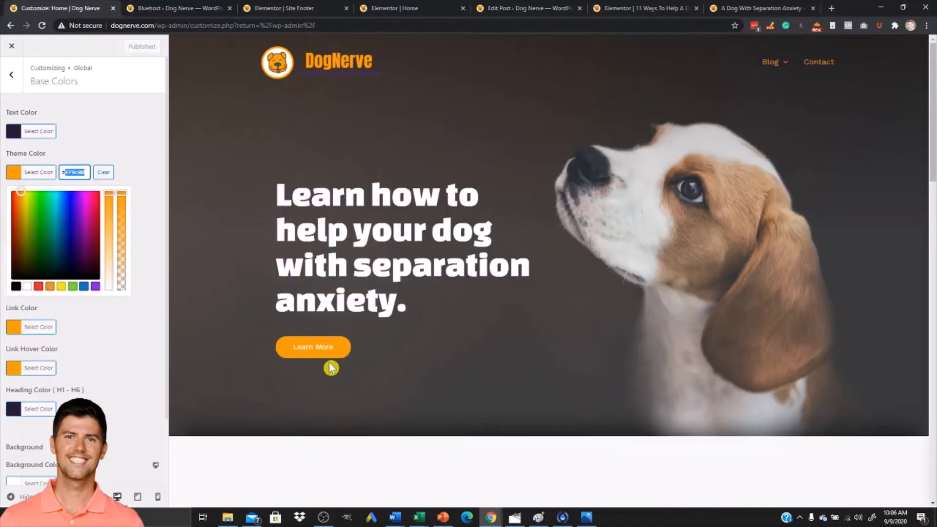
{"action": "right_click", "coordinate": [333, 356]}
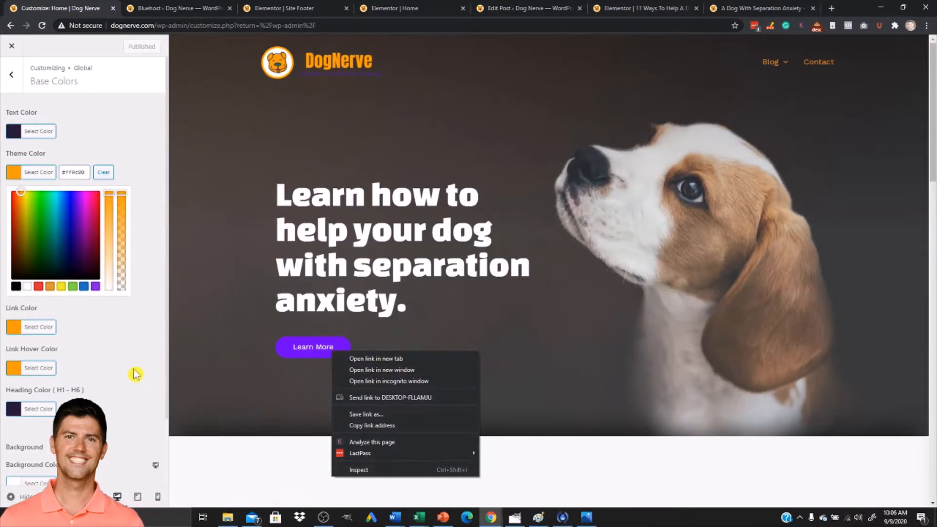
{"action": "left_click", "coordinate": [11, 74]}
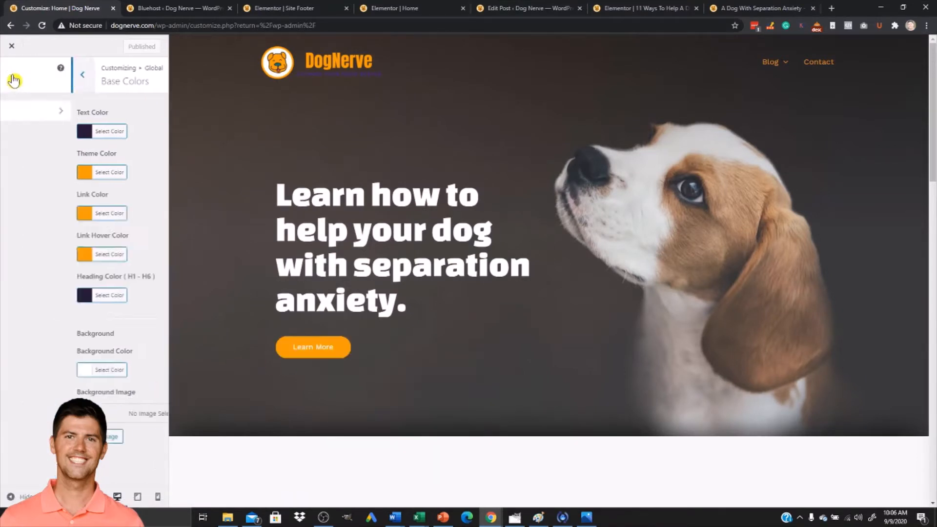
{"action": "left_click", "coordinate": [14, 77]}
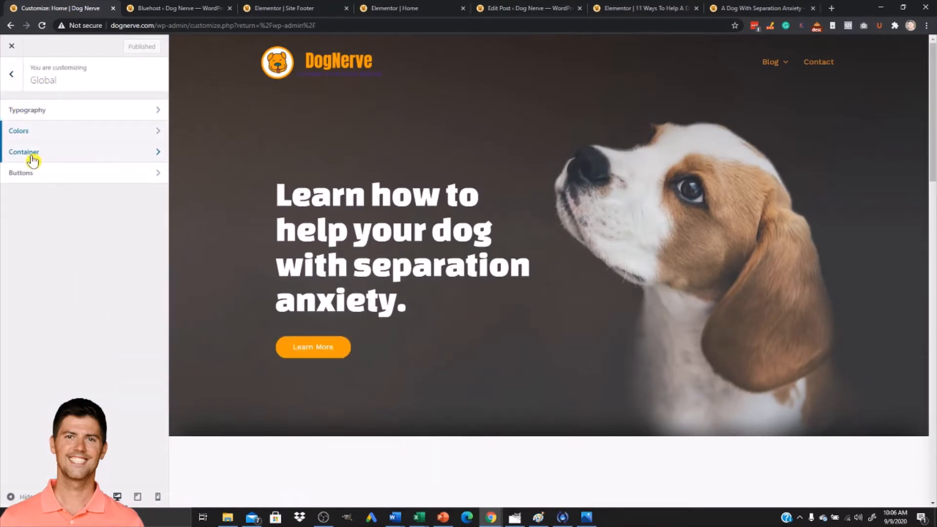
{"action": "left_click", "coordinate": [35, 174]}
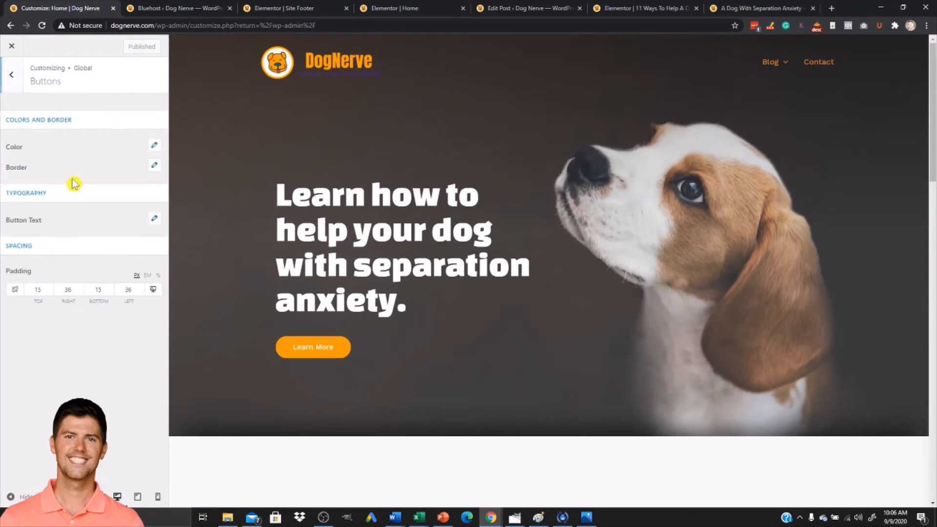
{"action": "left_click", "coordinate": [156, 148]}
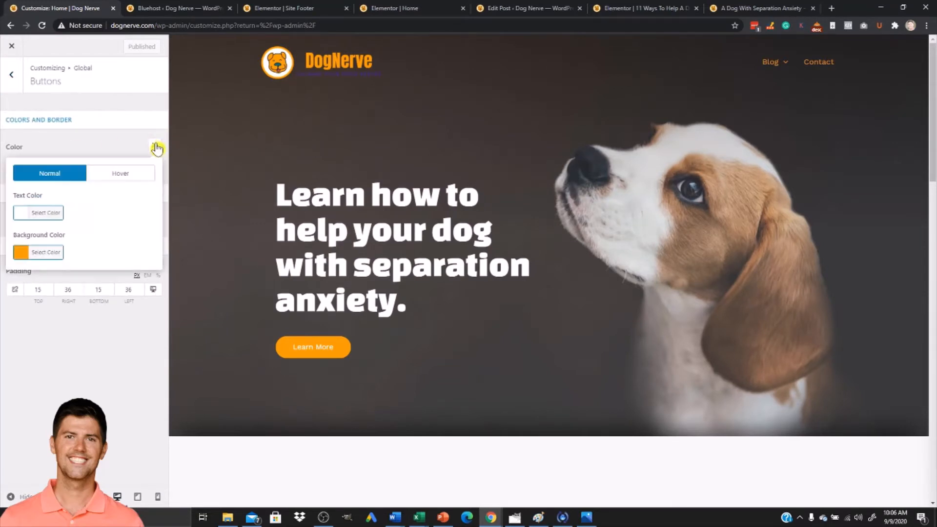
{"action": "left_click", "coordinate": [110, 176]}
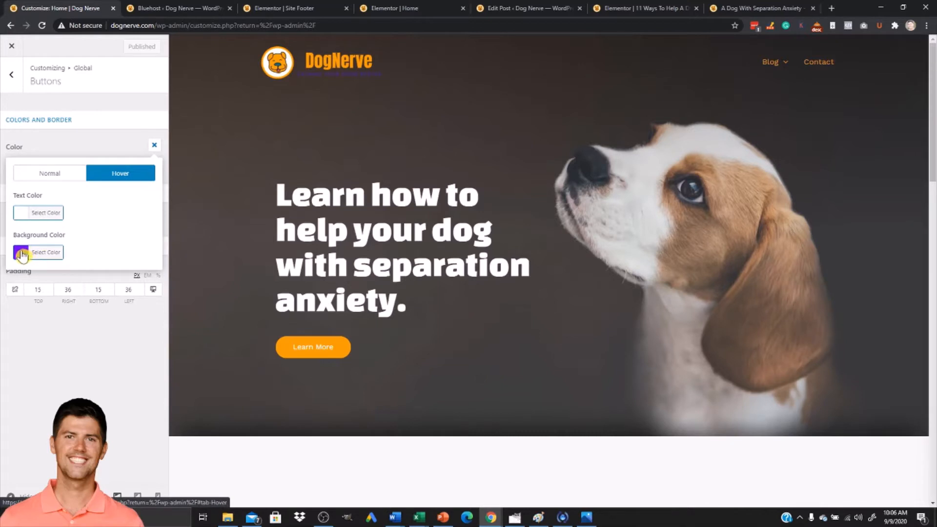
{"action": "left_click", "coordinate": [28, 256]}
{"action": "double_click", "coordinate": [89, 251]}
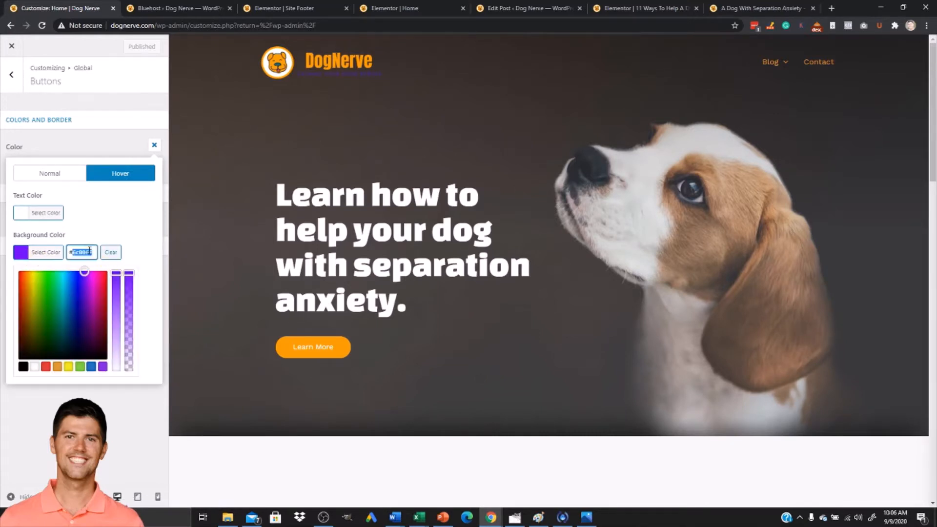
{"action": "key", "text": "alt+Tab"}
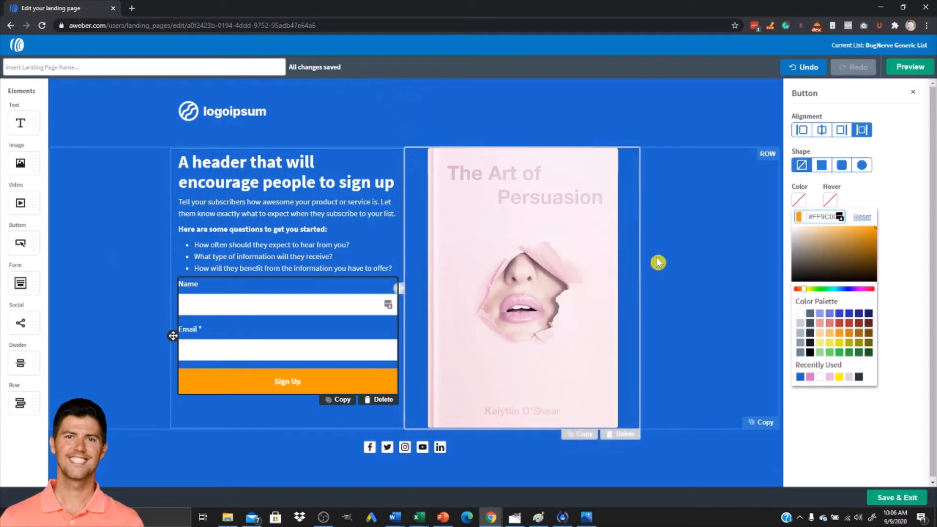
Set the Sign Up button's hover colour to the pasted value #6C00FF.
{"action": "left_click", "coordinate": [831, 202]}
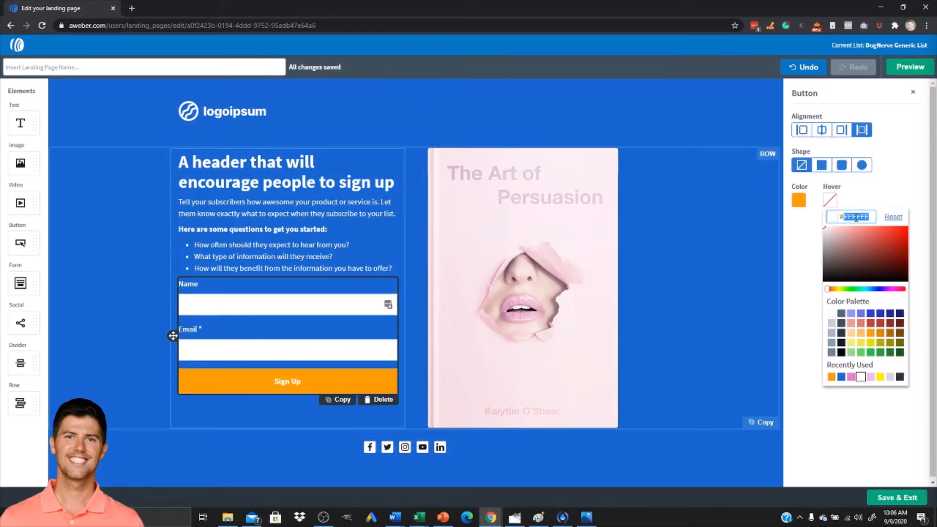
{"action": "type", "text": "6C00FF"}
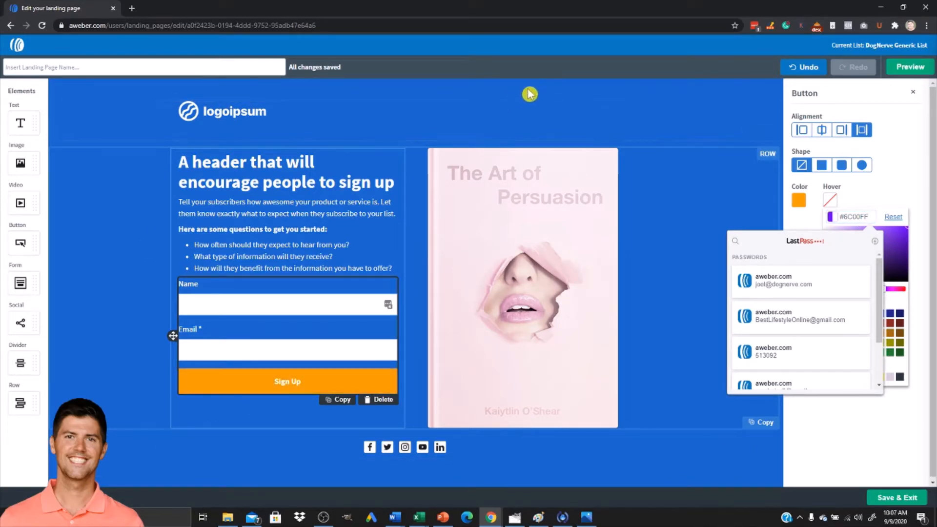
{"action": "left_click", "coordinate": [847, 418]}
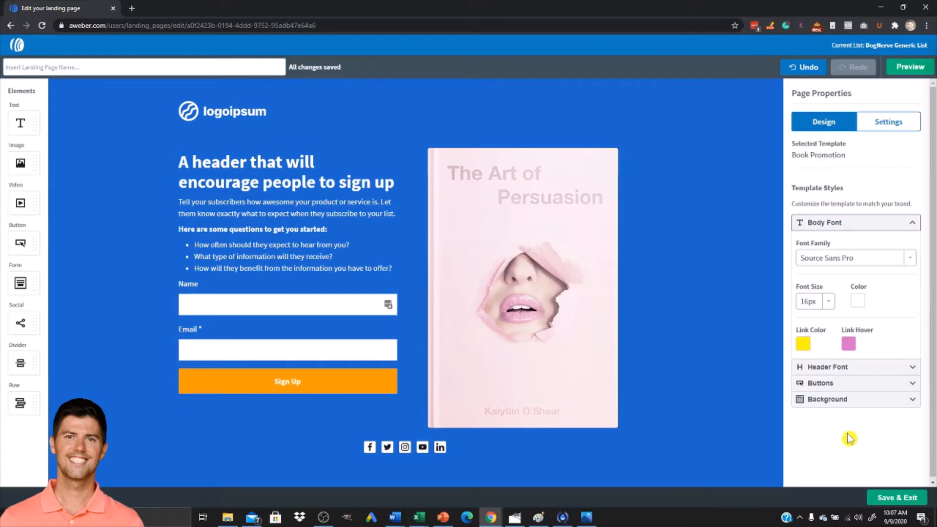
{"action": "key", "text": "alt+Tab"}
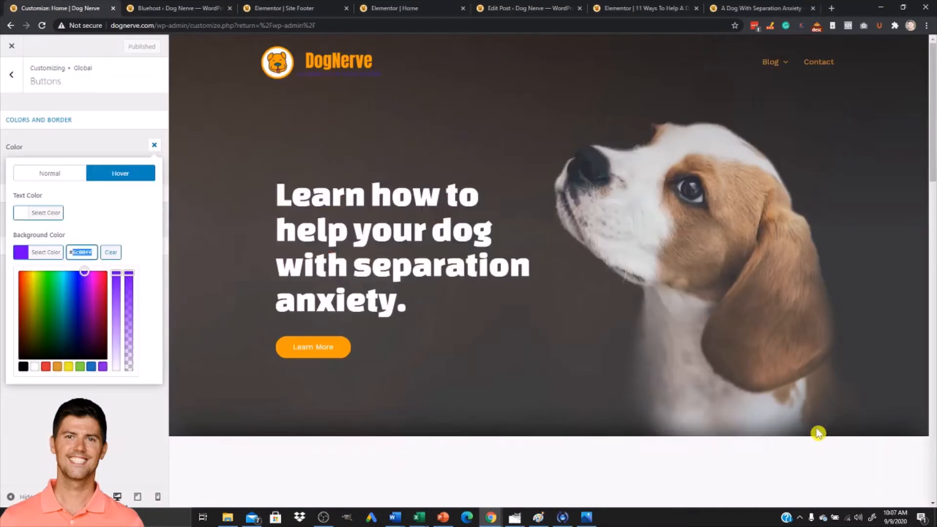
Switch back to the landing page editor and set the page background colour to a dark brown.
{"action": "key", "text": "alt+Tab"}
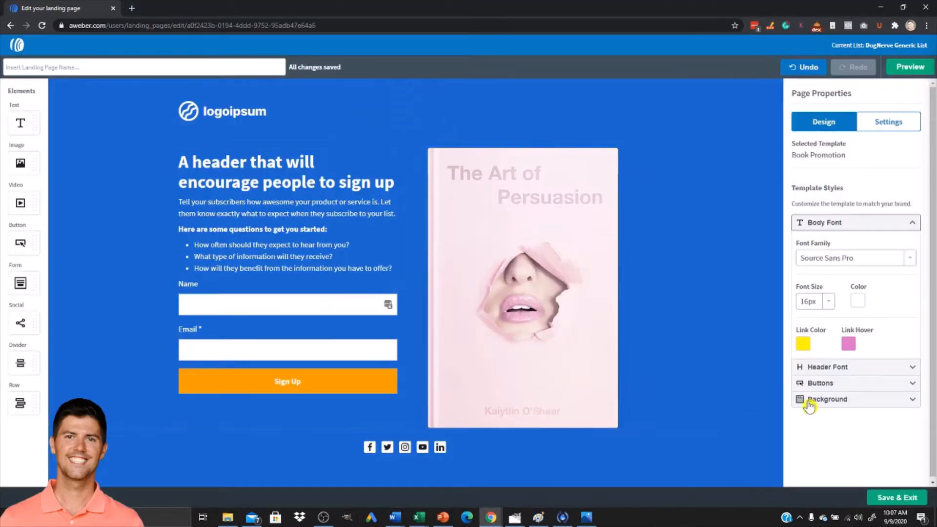
{"action": "left_click", "coordinate": [832, 401]}
{"action": "left_click", "coordinate": [804, 445]}
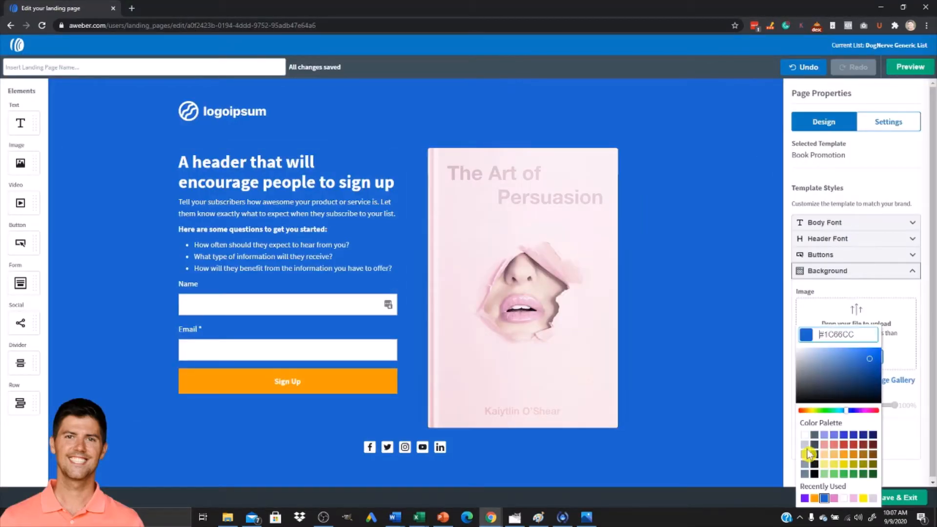
{"action": "left_click", "coordinate": [873, 455]}
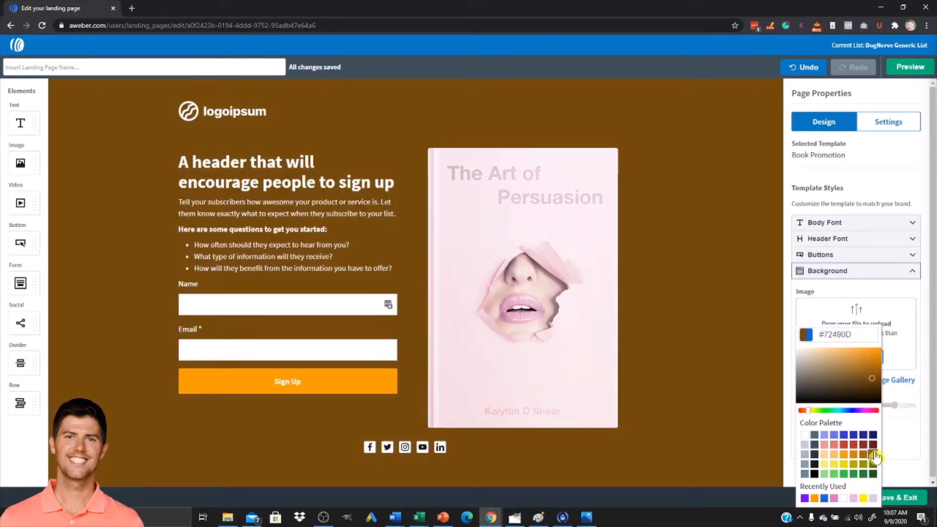
{"action": "left_click", "coordinate": [873, 445]}
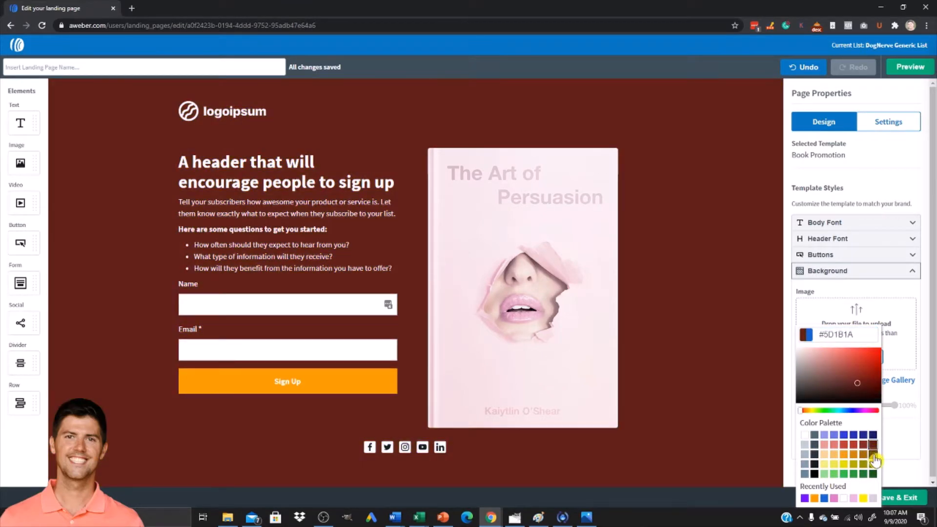
{"action": "left_click", "coordinate": [874, 456]}
{"action": "left_click", "coordinate": [863, 455]}
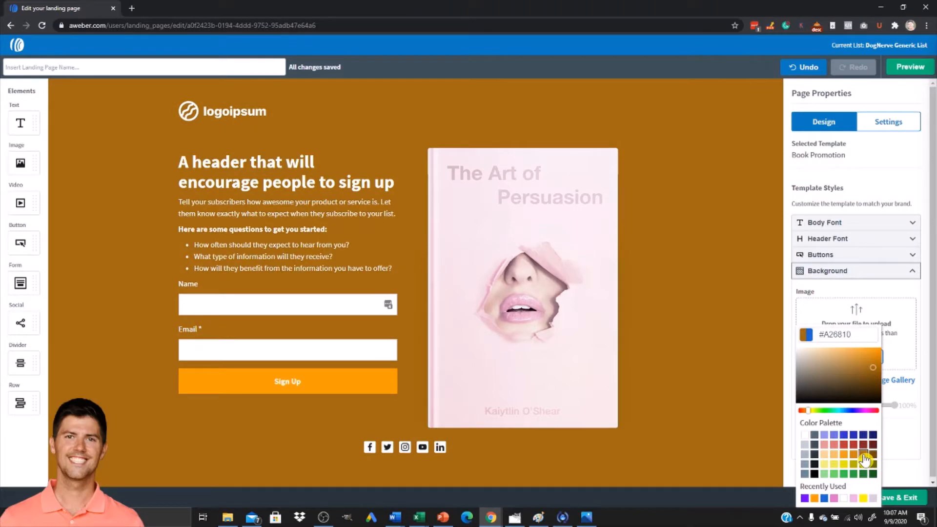
{"action": "left_click_drag", "start_coordinate": [872, 368], "coordinate": [897, 395]}
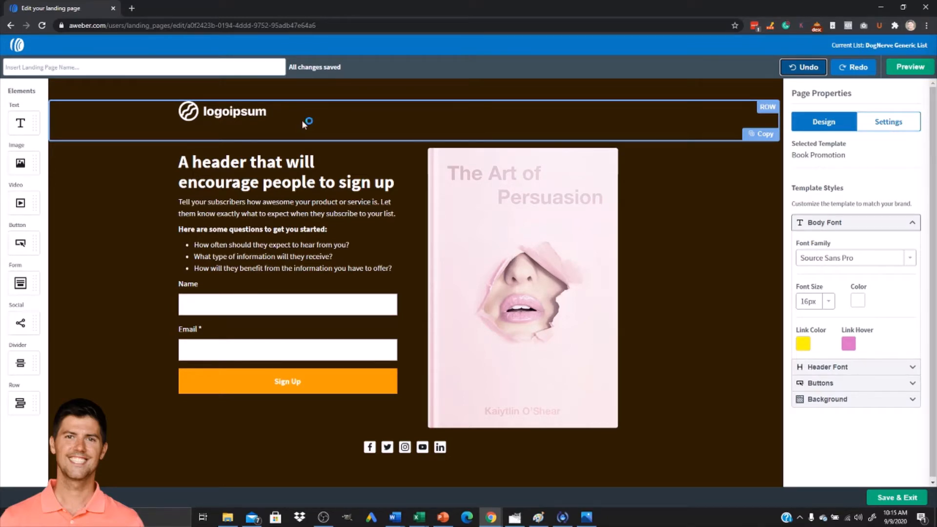
Replace the template logo with the DogNerve logo image uploaded from Downloads, resizing it to about 265 × 81 px.
{"action": "left_click", "coordinate": [262, 119]}
{"action": "left_click", "coordinate": [333, 127]}
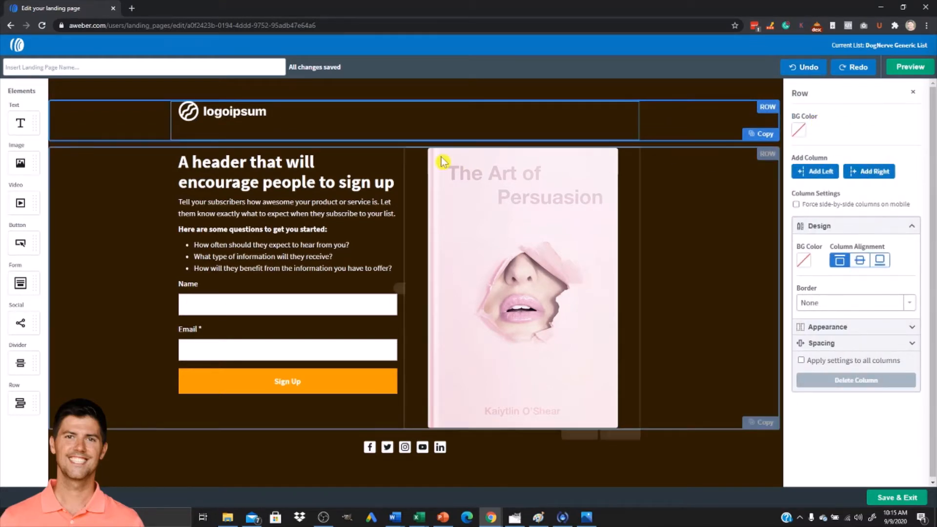
{"action": "left_click", "coordinate": [250, 116]}
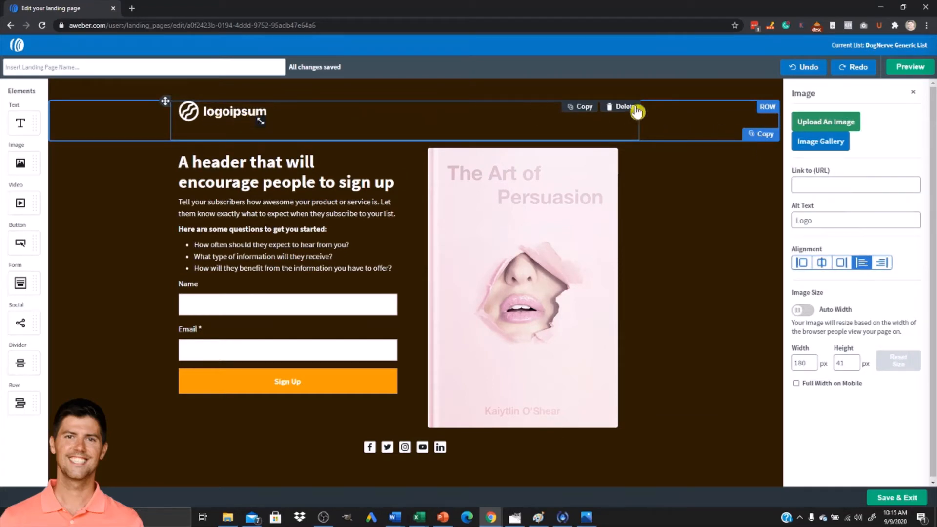
{"action": "left_click", "coordinate": [832, 146]}
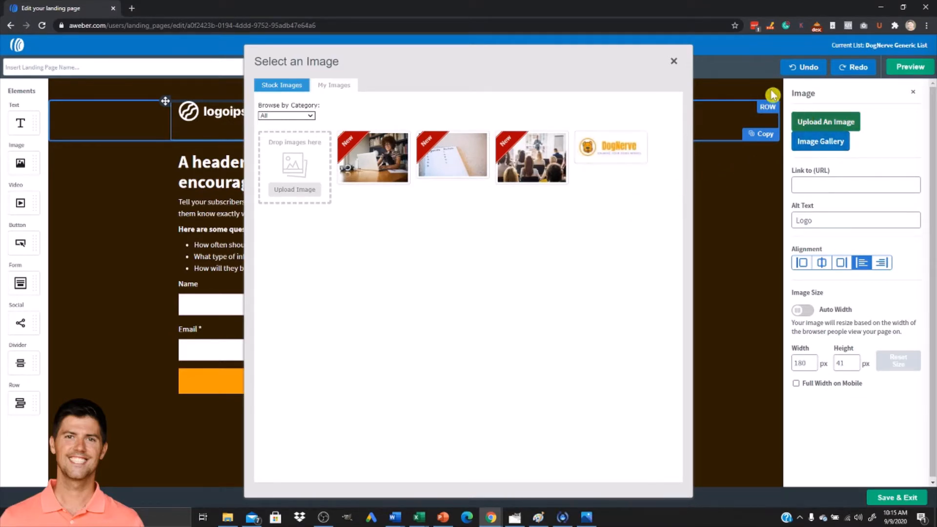
{"action": "left_click", "coordinate": [674, 61]}
{"action": "left_click", "coordinate": [812, 122]}
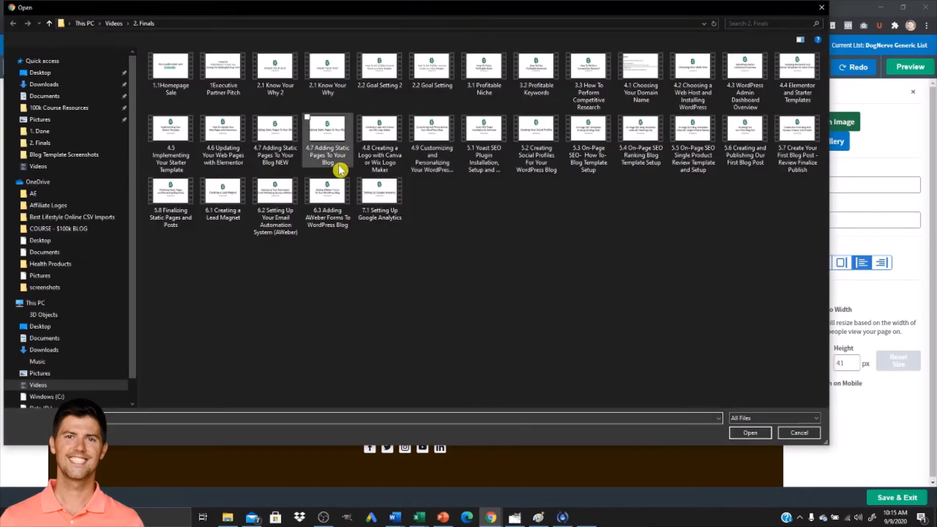
{"action": "left_click", "coordinate": [57, 73]}
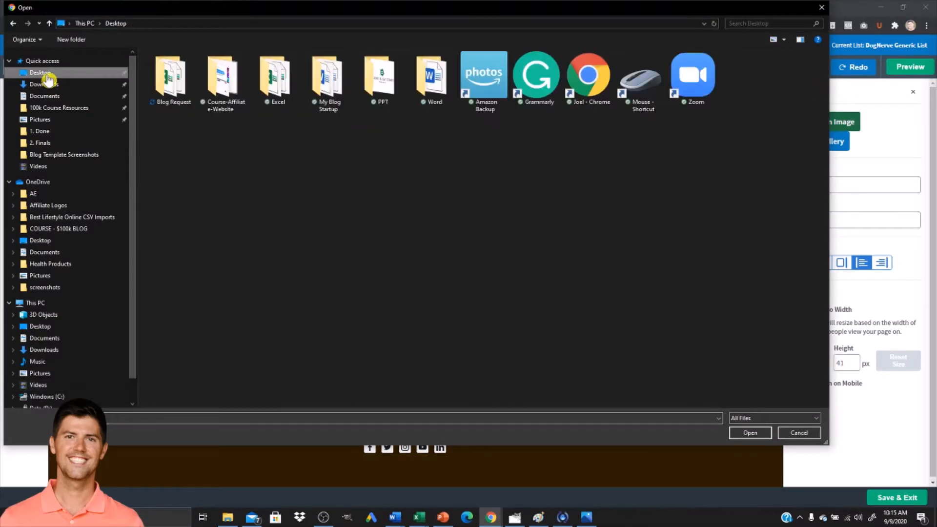
{"action": "left_click", "coordinate": [51, 87]}
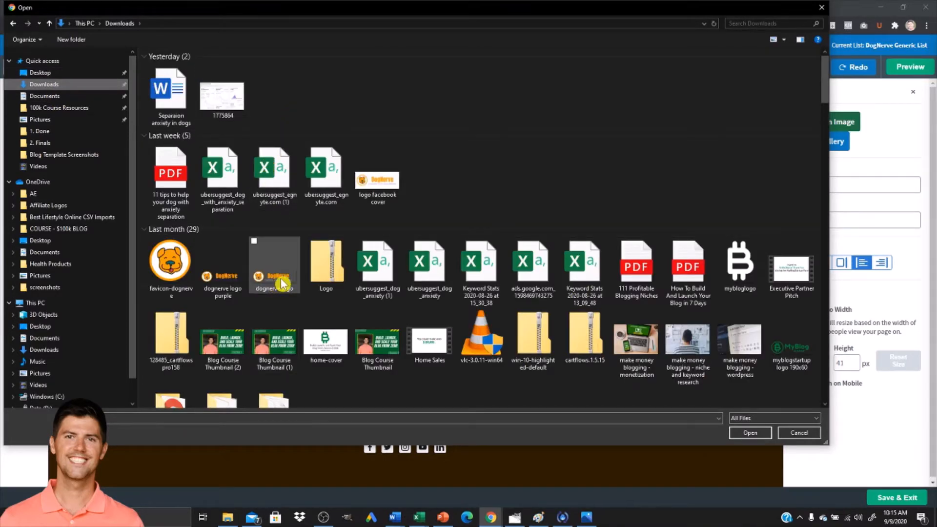
{"action": "double_click", "coordinate": [282, 283]}
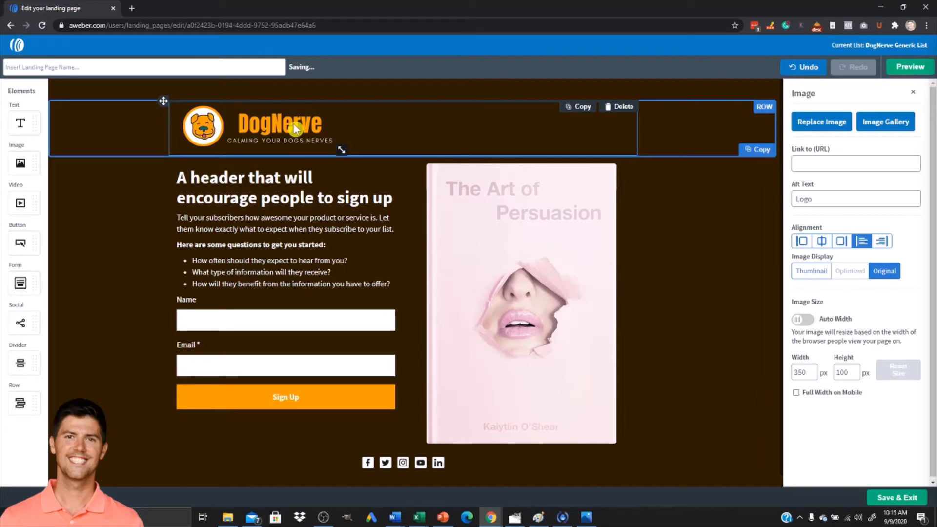
{"action": "mouse_move", "coordinate": [342, 149]}
{"action": "left_mouse_down"}
{"action": "mouse_move", "coordinate": [318, 132]}
{"action": "mouse_move", "coordinate": [341, 134]}
{"action": "left_mouse_up"}
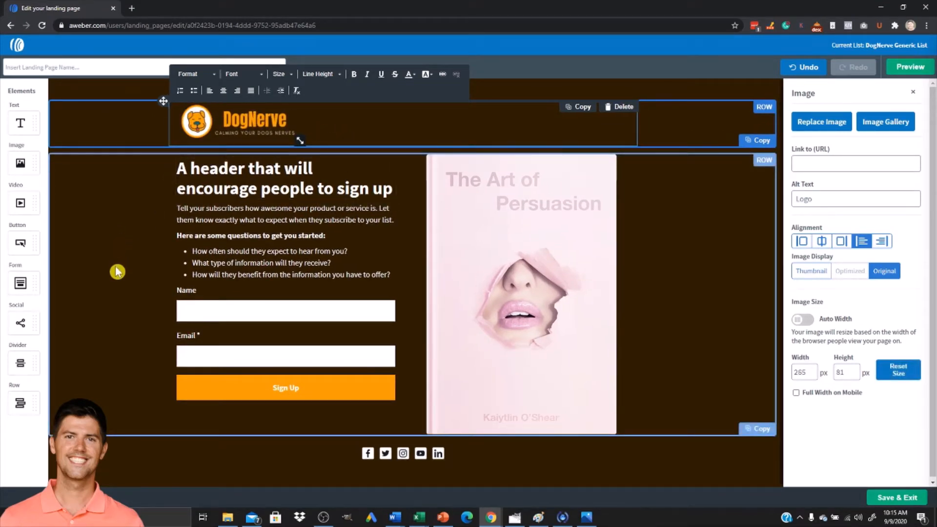
Open the book cover image in a new browser tab to check its size.
{"action": "left_click", "coordinate": [558, 230]}
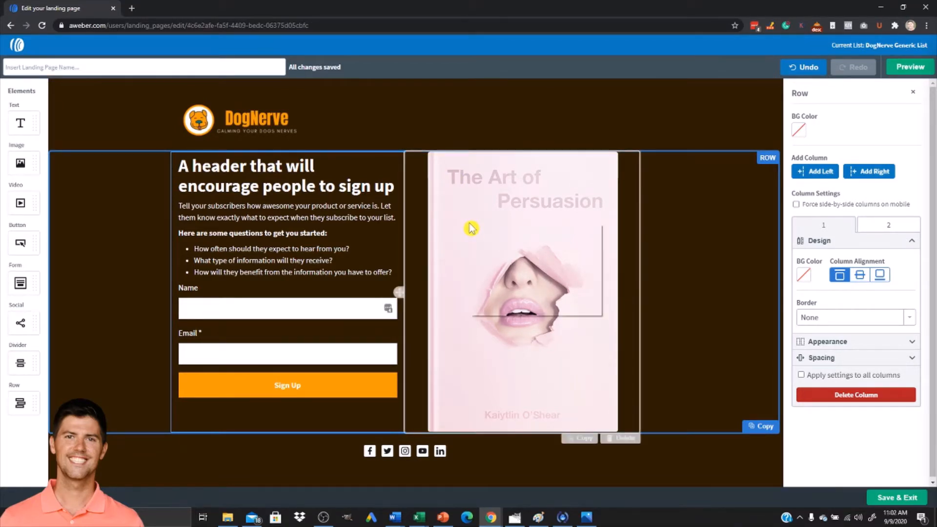
{"action": "right_click", "coordinate": [471, 228]}
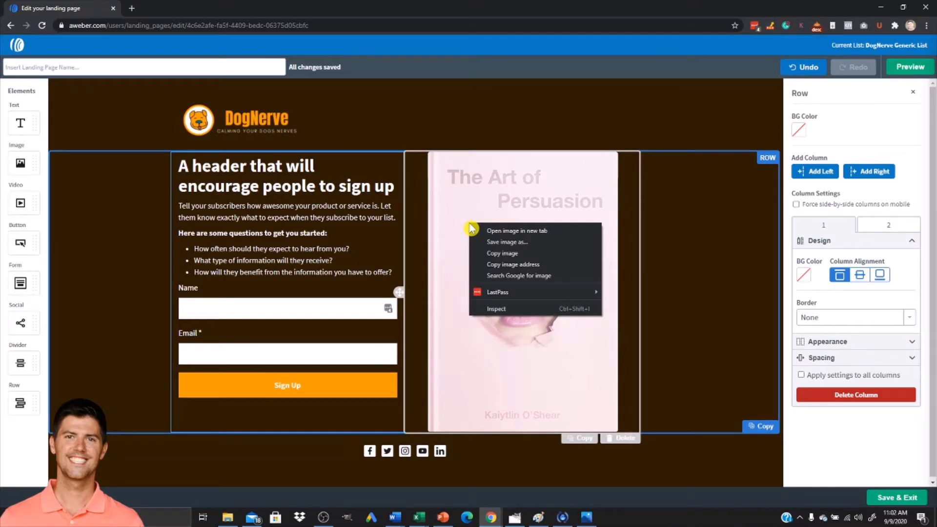
{"action": "left_click", "coordinate": [494, 232]}
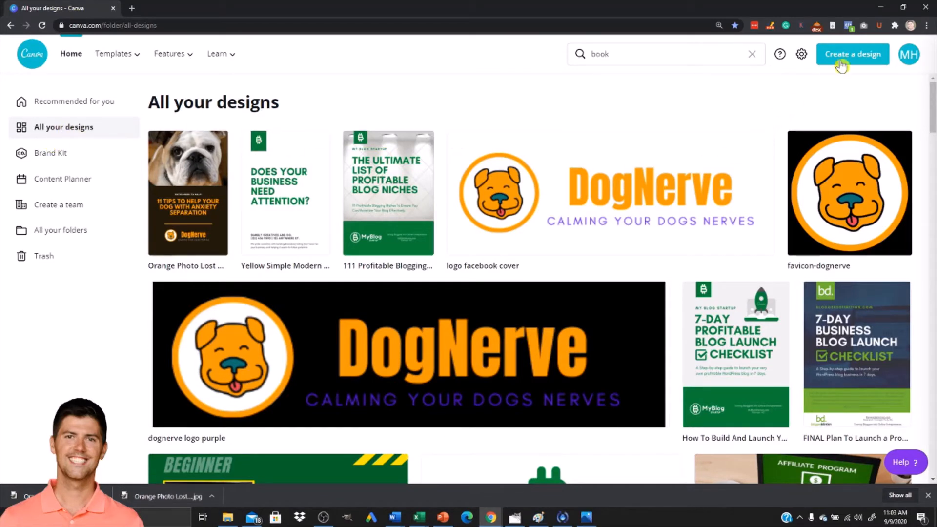
Create a new Canva design with custom dimensions of 465 × 575 px and open it.
{"action": "left_click", "coordinate": [856, 56]}
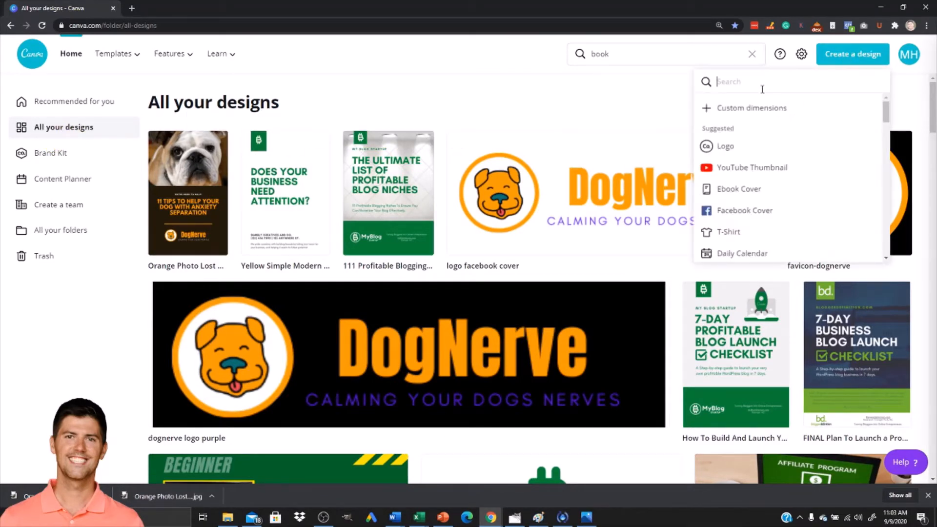
{"action": "type", "text": "4"}
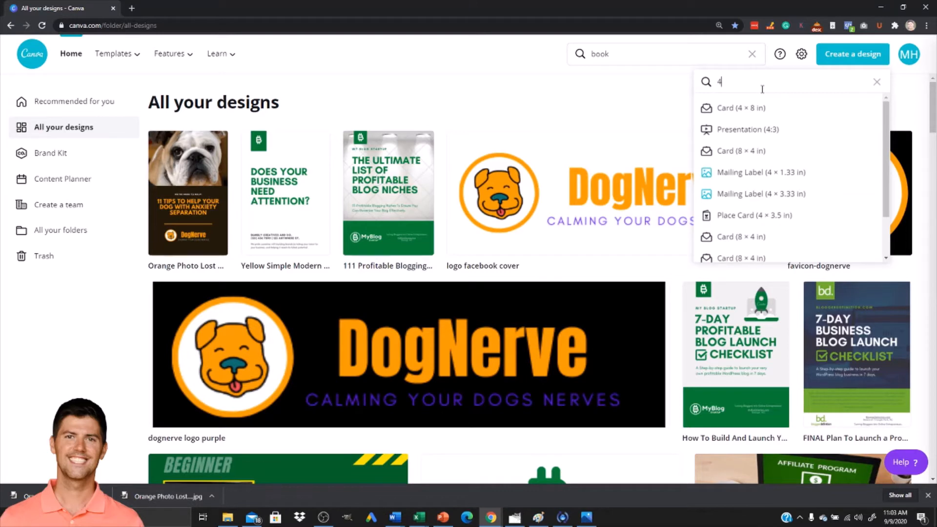
{"action": "key", "text": "BackSpace"}
{"action": "left_click", "coordinate": [770, 111]}
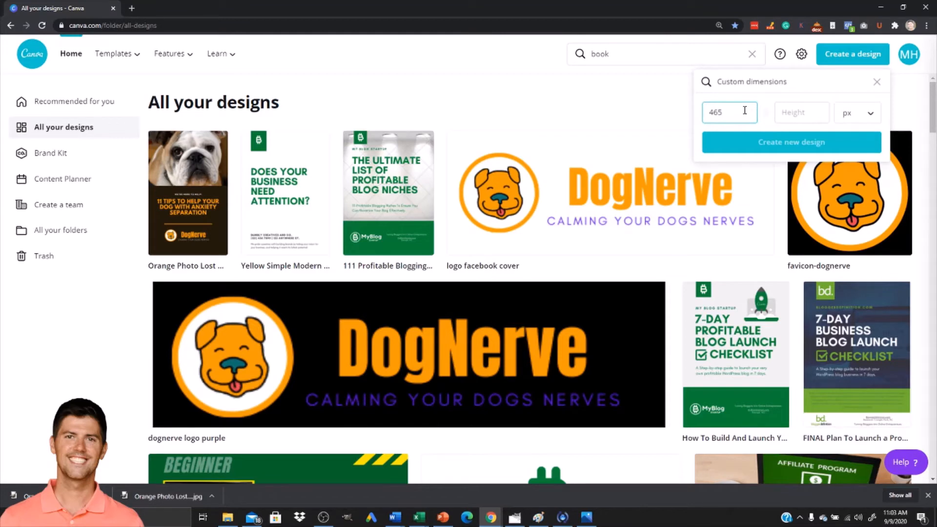
{"action": "key", "text": "alt+Tab"}
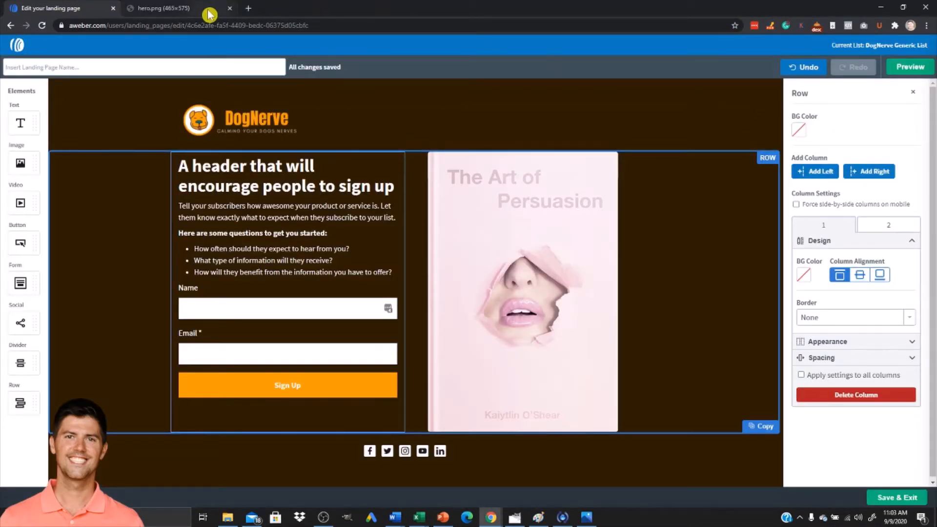
{"action": "key", "text": "alt+Tab"}
{"action": "left_click", "coordinate": [799, 116]}
{"action": "type", "text": "57"}
{"action": "left_click", "coordinate": [774, 143]}
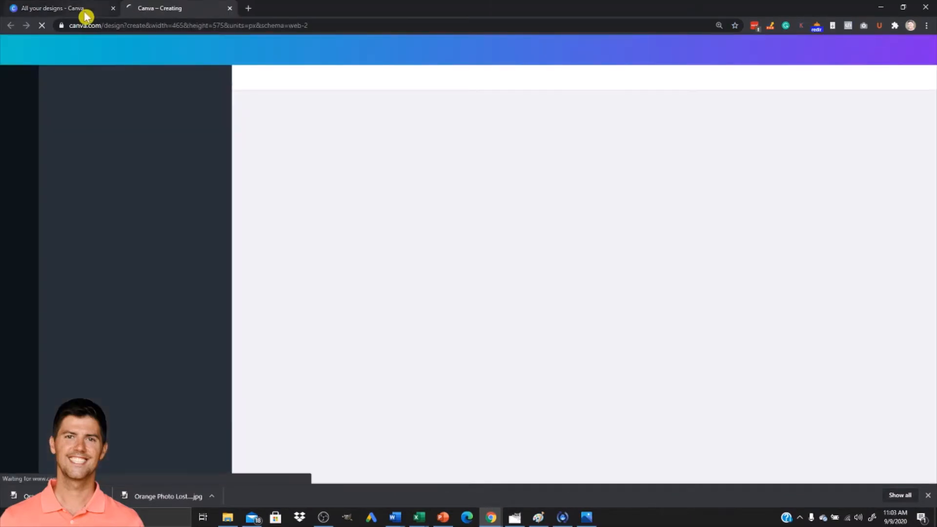
{"action": "left_click", "coordinate": [82, 12]}
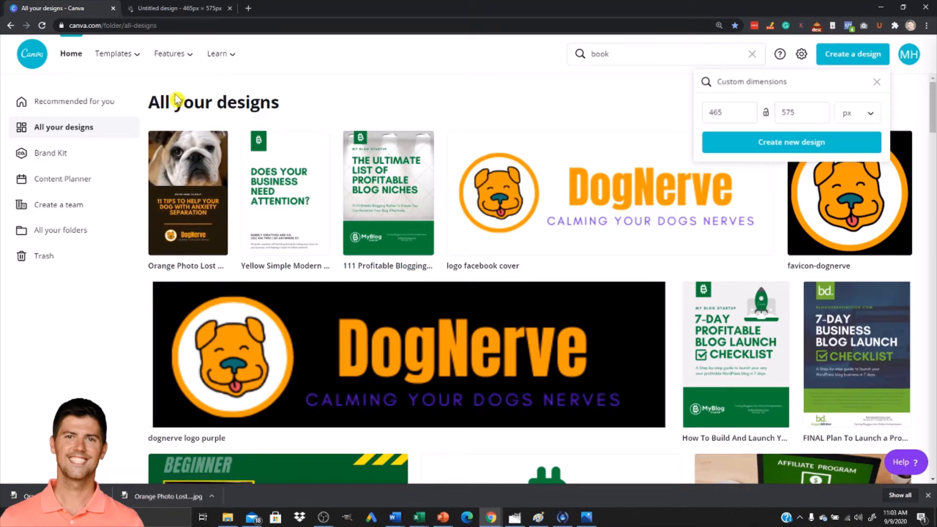
{"action": "left_click", "coordinate": [186, 14]}
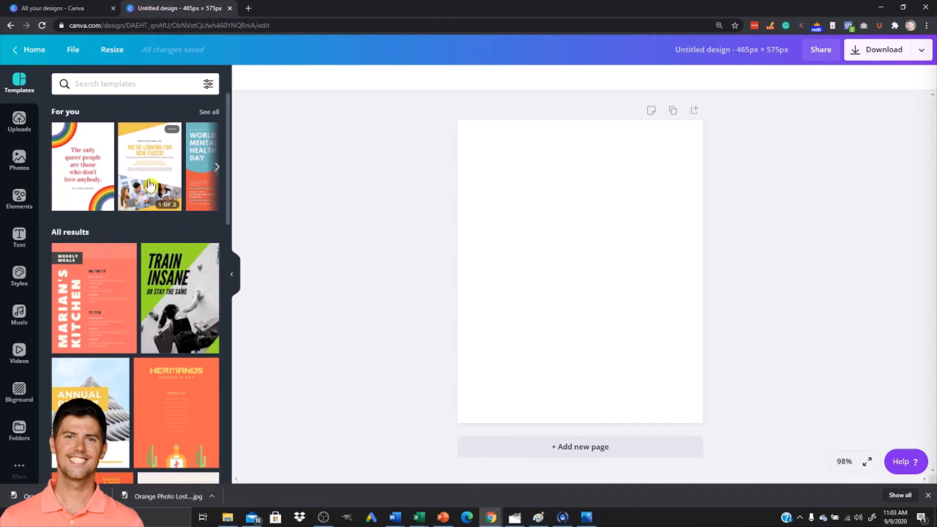
Search the Canva templates for dog book.
{"action": "scroll", "coordinate": [133, 185], "scroll_direction": "down", "scroll_amount": 6}
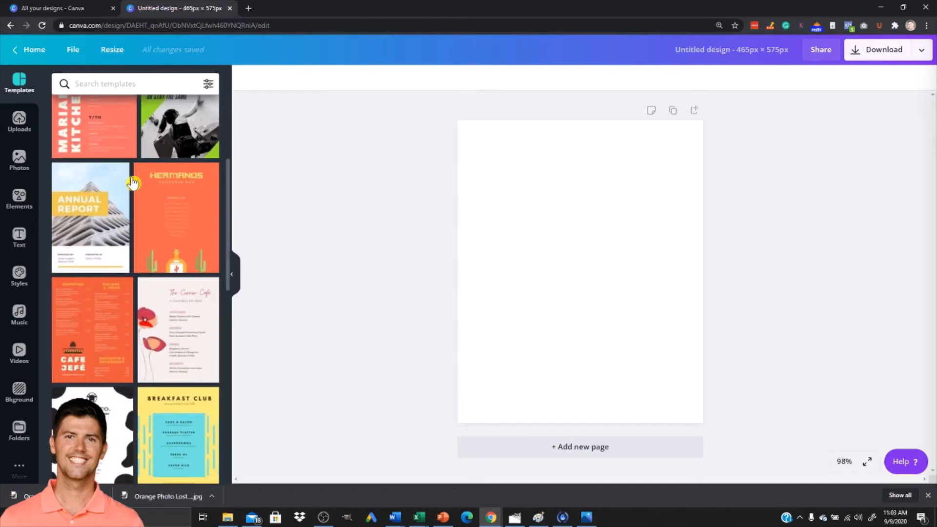
{"action": "scroll", "coordinate": [135, 193], "scroll_direction": "up", "scroll_amount": 4}
{"action": "scroll", "coordinate": [135, 194], "scroll_direction": "up", "scroll_amount": 2}
{"action": "left_click", "coordinate": [99, 90]}
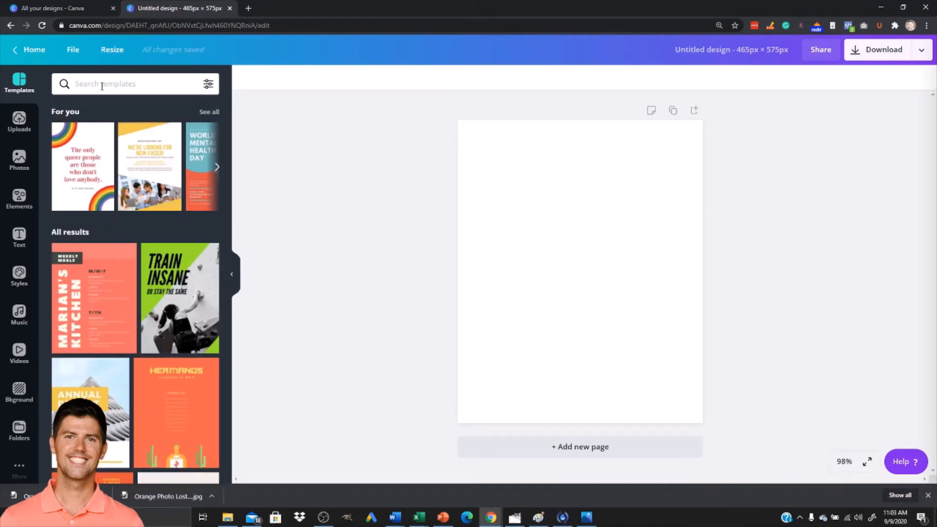
{"action": "type", "text": "dog book"}
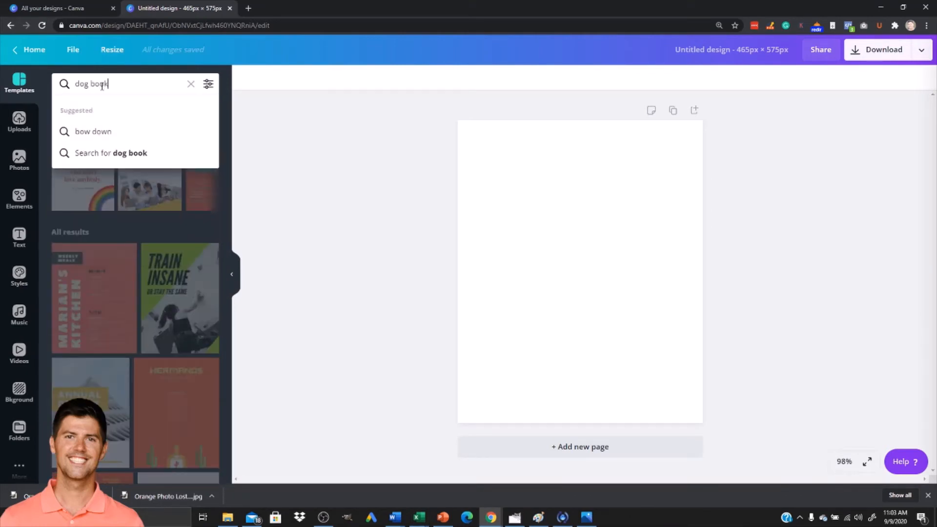
{"action": "key", "text": "Return"}
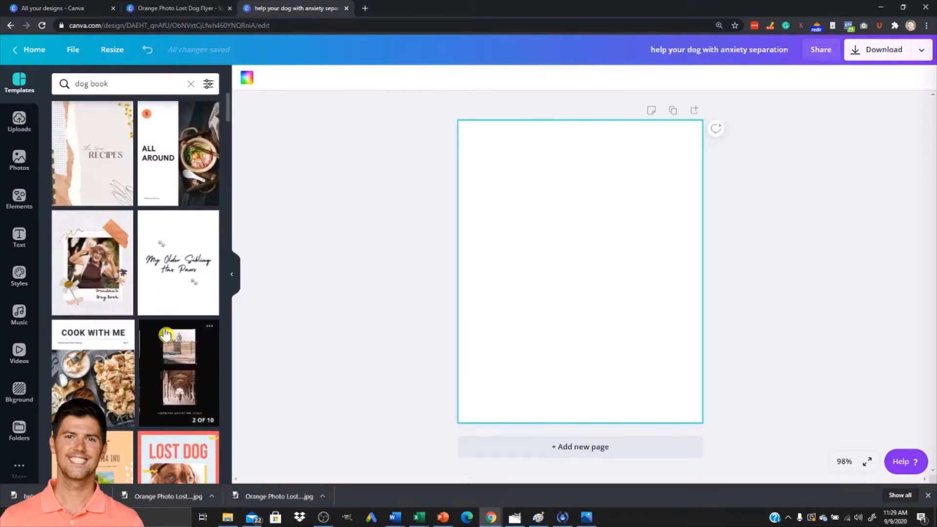
Browse through the dog book template results for a suitable cover design.
{"action": "scroll", "coordinate": [165, 336], "scroll_direction": "down", "scroll_amount": 3}
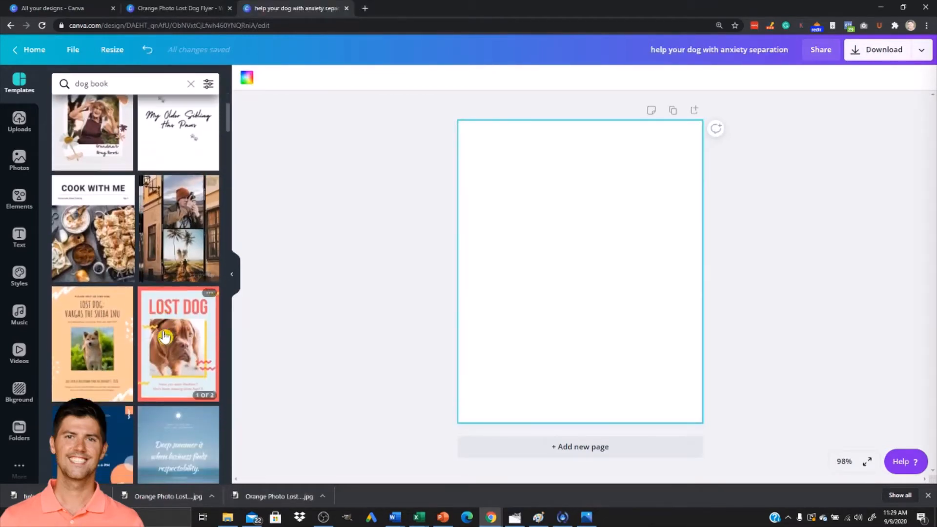
{"action": "scroll", "coordinate": [165, 336], "scroll_direction": "down", "scroll_amount": 10}
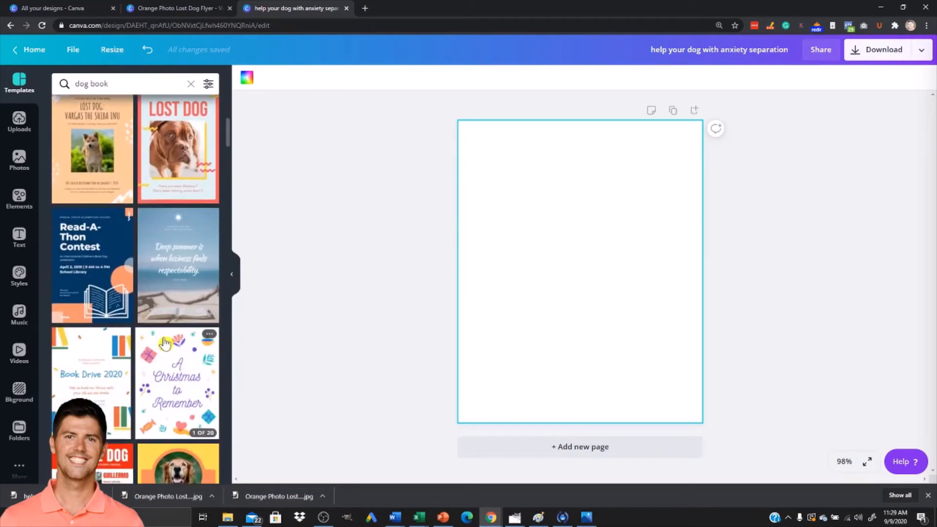
{"action": "scroll", "coordinate": [164, 344], "scroll_direction": "down", "scroll_amount": 10}
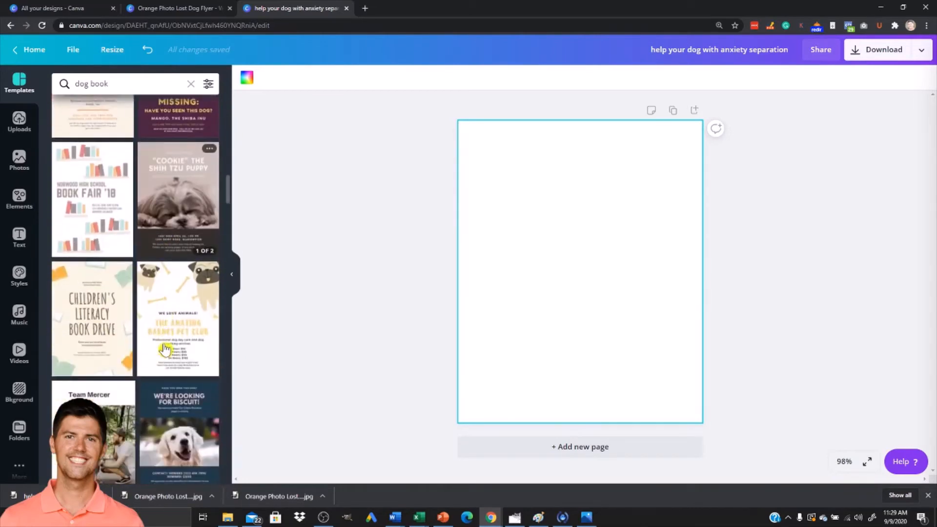
{"action": "scroll", "coordinate": [159, 374], "scroll_direction": "down", "scroll_amount": 2}
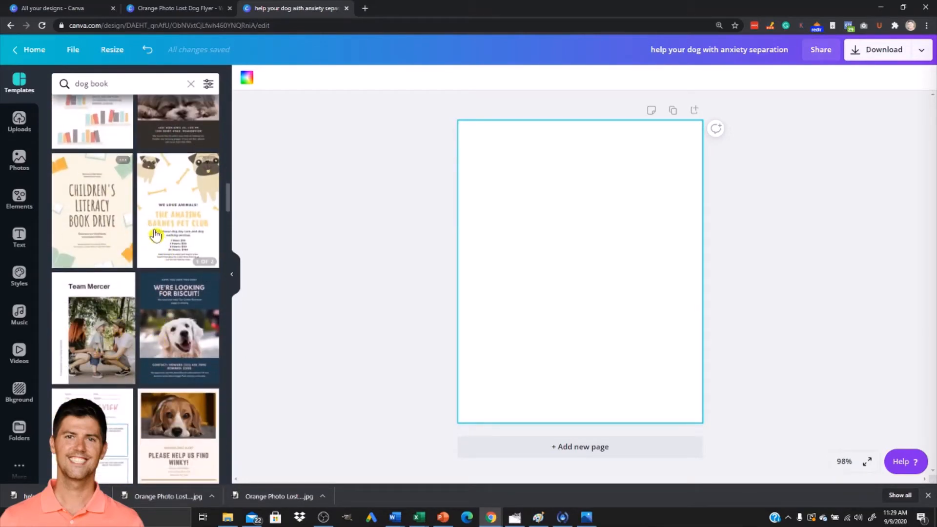
{"action": "scroll", "coordinate": [167, 318], "scroll_direction": "down", "scroll_amount": 9}
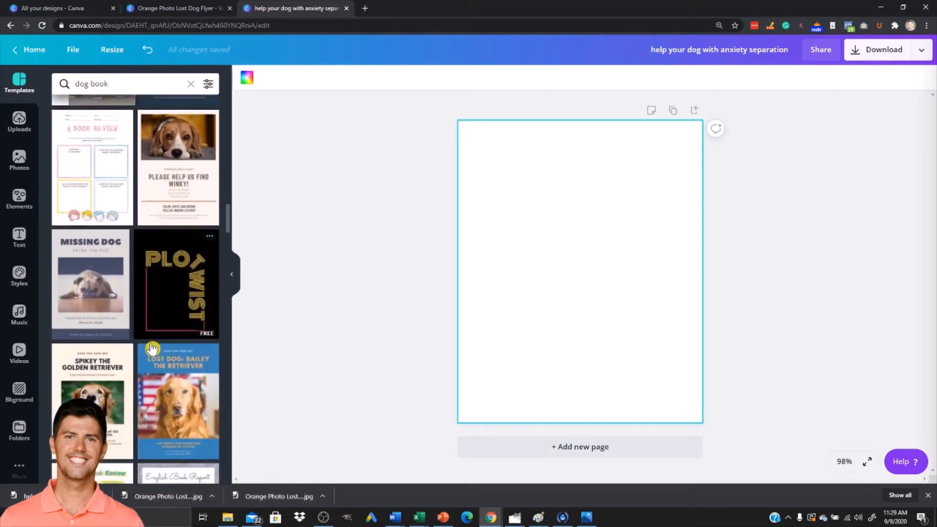
{"action": "scroll", "coordinate": [152, 349], "scroll_direction": "down", "scroll_amount": 9}
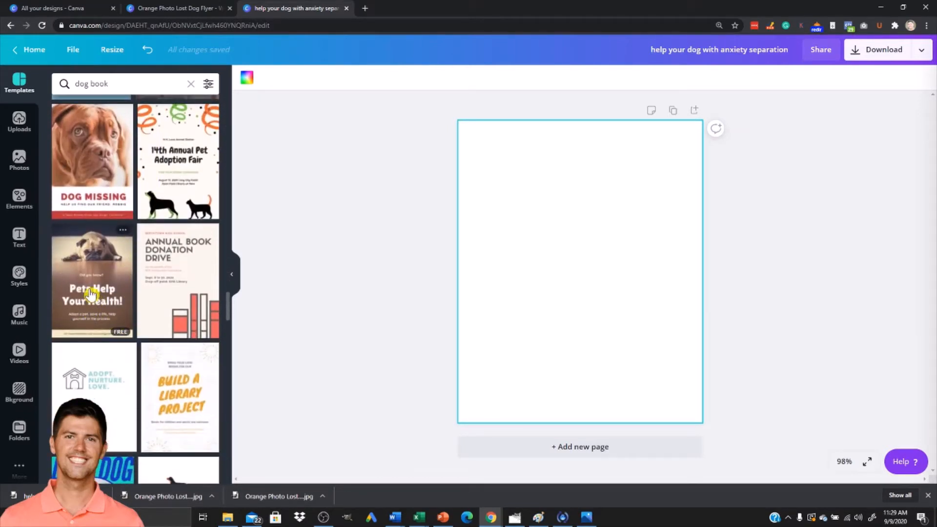
{"action": "scroll", "coordinate": [143, 293], "scroll_direction": "down", "scroll_amount": 10}
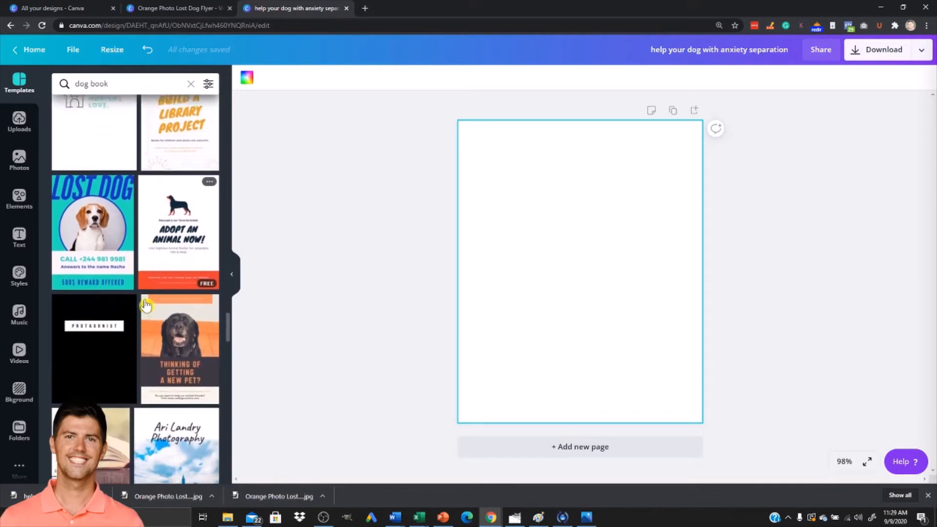
{"action": "scroll", "coordinate": [122, 334], "scroll_direction": "down", "scroll_amount": 8}
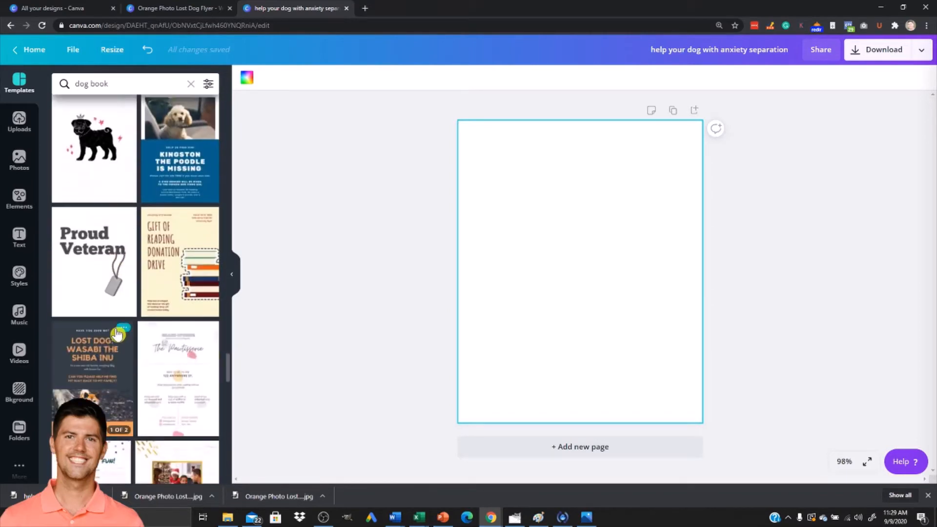
Apply the dog close-up template reading 'We must speak for those who can't speak for themselves' to the blank cover design.
{"action": "scroll", "coordinate": [108, 333], "scroll_direction": "down", "scroll_amount": 1}
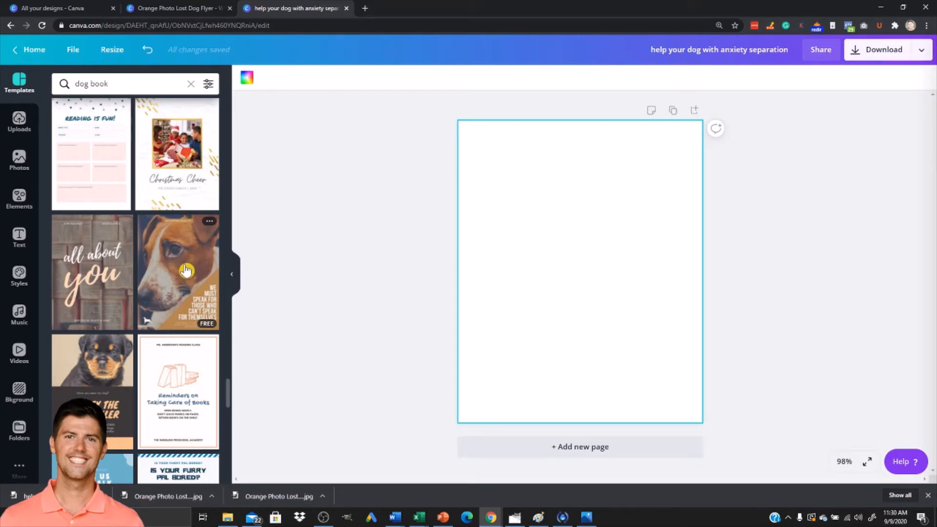
{"action": "key", "text": "alt+Tab"}
{"action": "key", "text": "alt+Tab"}
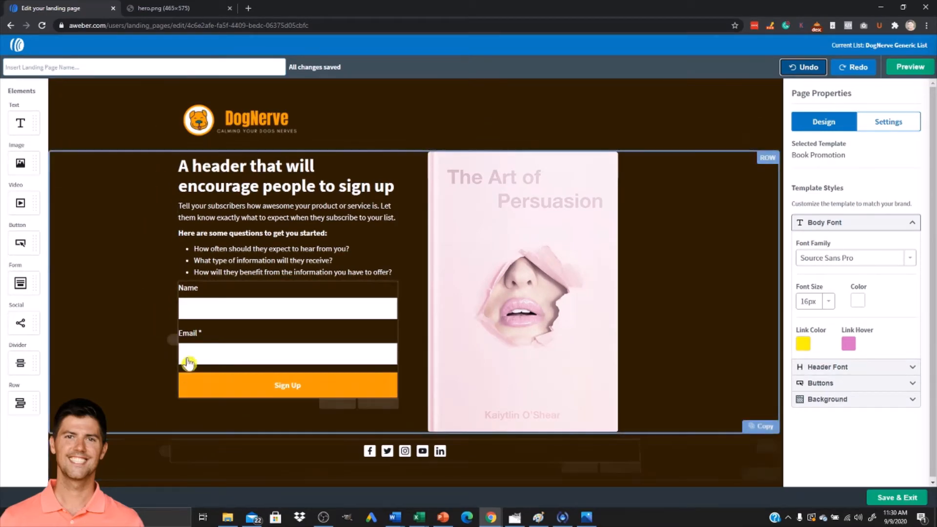
{"action": "key", "text": "alt+Tab"}
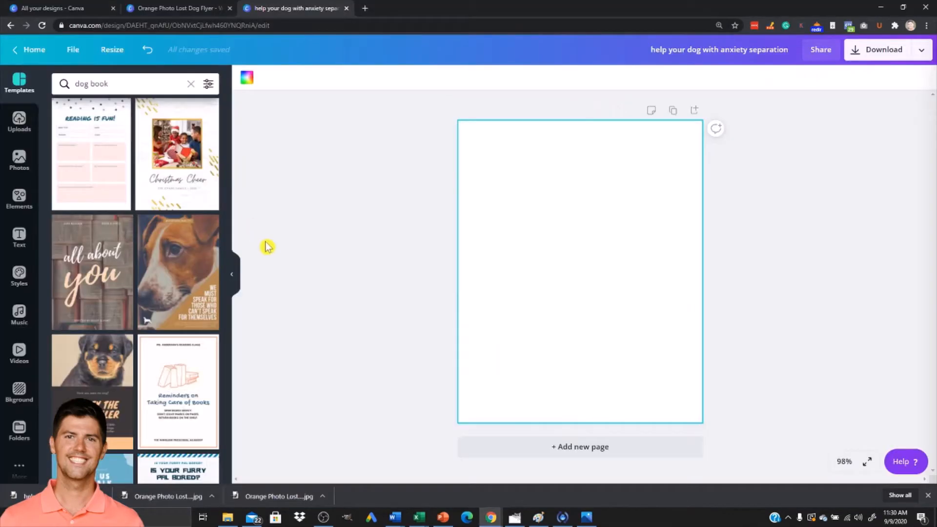
{"action": "left_click", "coordinate": [178, 264]}
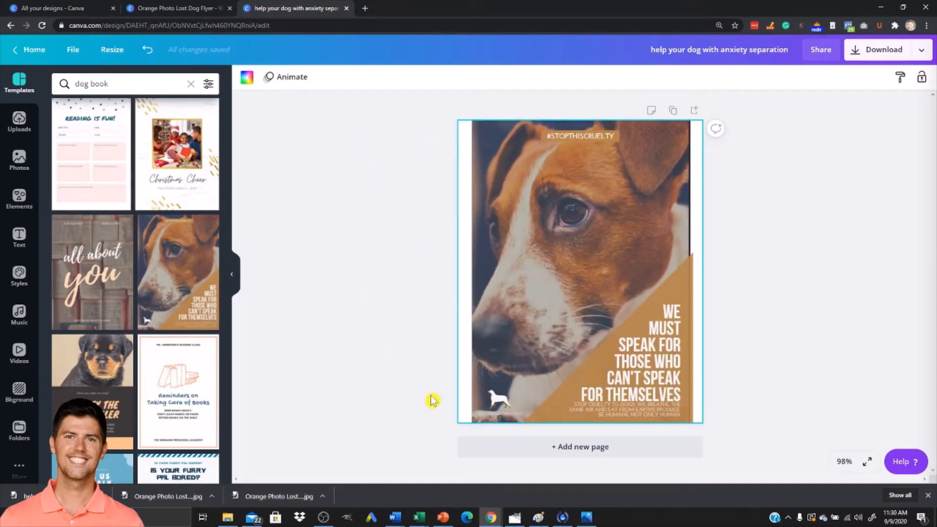
Replace the small dog icon at the cover's lower-left corner with the uploaded DogNerve bear logo.
{"action": "left_click", "coordinate": [504, 414]}
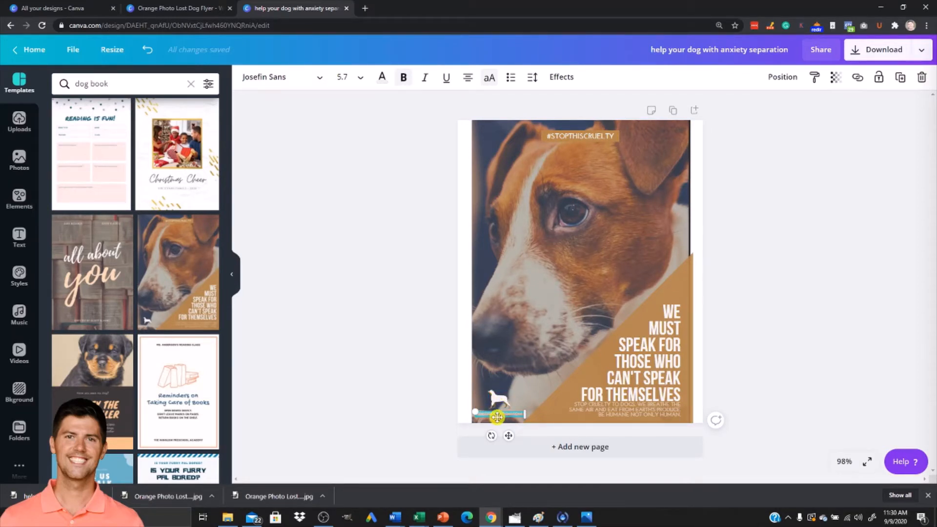
{"action": "left_click", "coordinate": [493, 416]}
{"action": "left_click", "coordinate": [494, 396]}
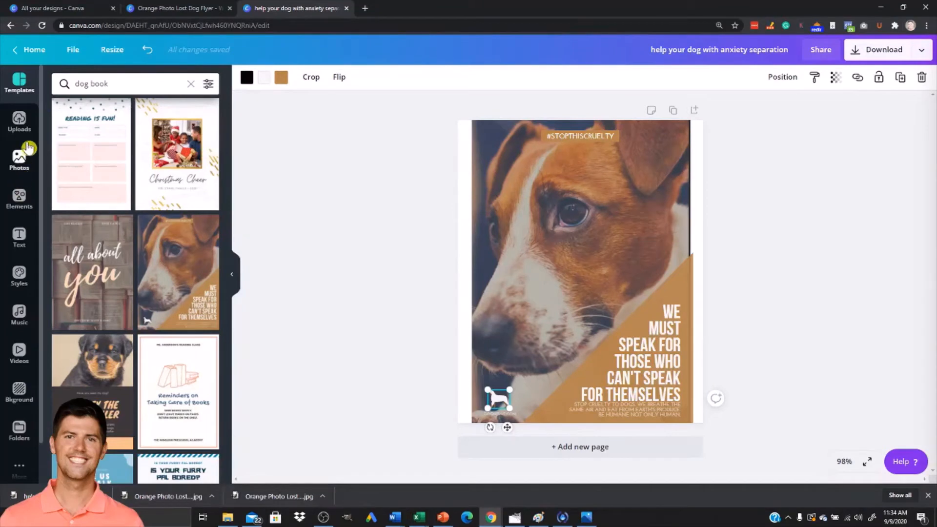
{"action": "left_click", "coordinate": [19, 121]}
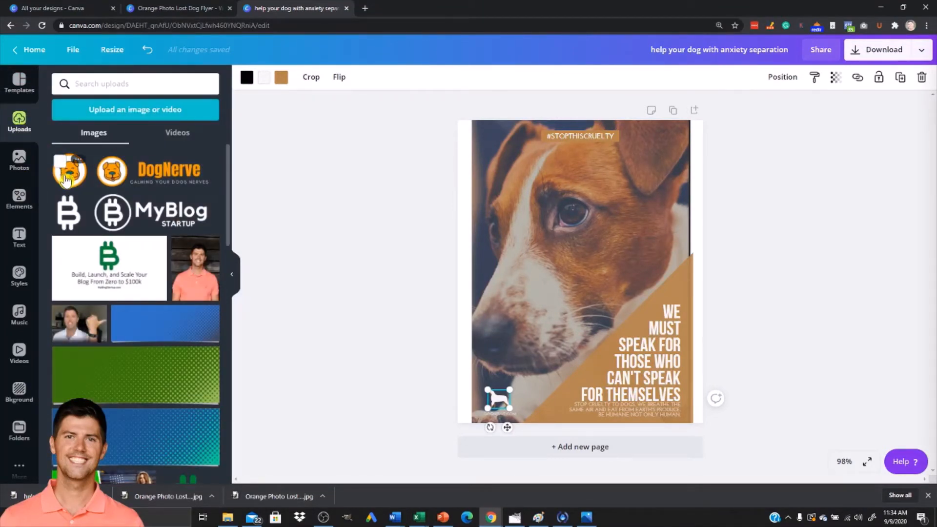
{"action": "left_click", "coordinate": [66, 180]}
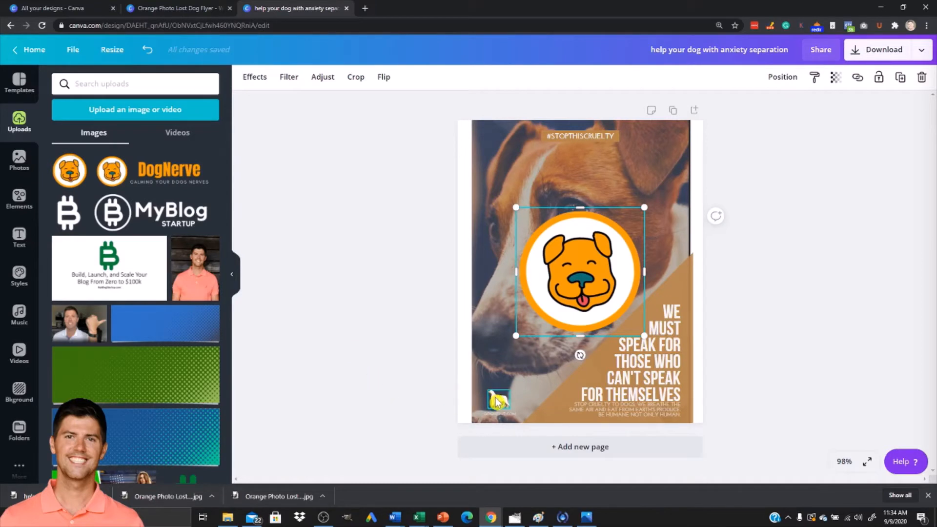
{"action": "left_click", "coordinate": [497, 401]}
{"action": "key", "text": "Delete"}
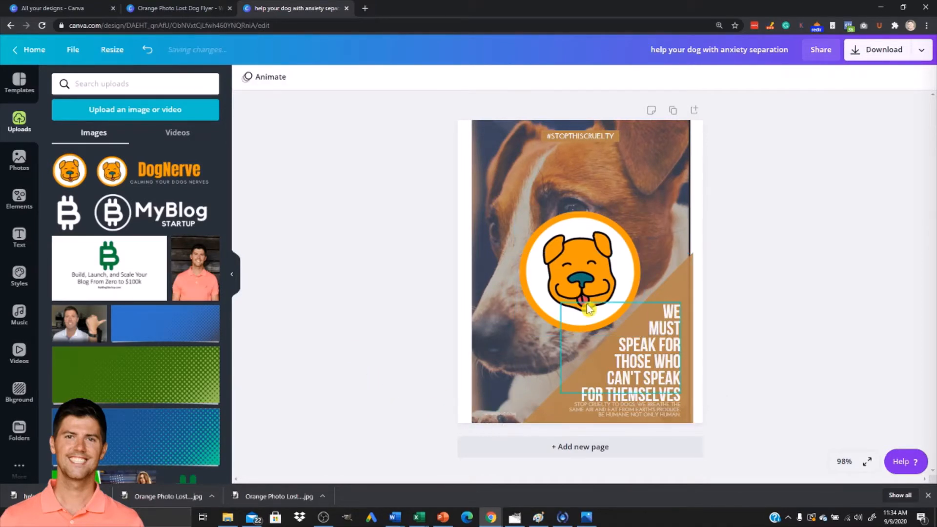
Shrink the bear logo and nudge it into the lower-left corner where the old icon sat.
{"action": "left_click", "coordinate": [588, 264]}
{"action": "left_click_drag", "start_coordinate": [643, 207], "coordinate": [516, 396]}
{"action": "key", "text": "Left"}
{"action": "key", "text": "Left"}
{"action": "key", "text": "Left"}
{"action": "key", "text": "Left"}
{"action": "key", "text": "Left"}
{"action": "key", "text": "Left"}
{"action": "key", "text": "Left"}
{"action": "key", "text": "Left"}
{"action": "key", "text": "Left"}
{"action": "key", "text": "Left"}
{"action": "key", "text": "Left"}
{"action": "key", "text": "Left"}
{"action": "key", "text": "Left"}
{"action": "key", "text": "Left"}
{"action": "key", "text": "Left"}
{"action": "key", "text": "Left"}
{"action": "key", "text": "Left"}
{"action": "key", "text": "Left"}
{"action": "key", "text": "Left"}
{"action": "key", "text": "Left"}
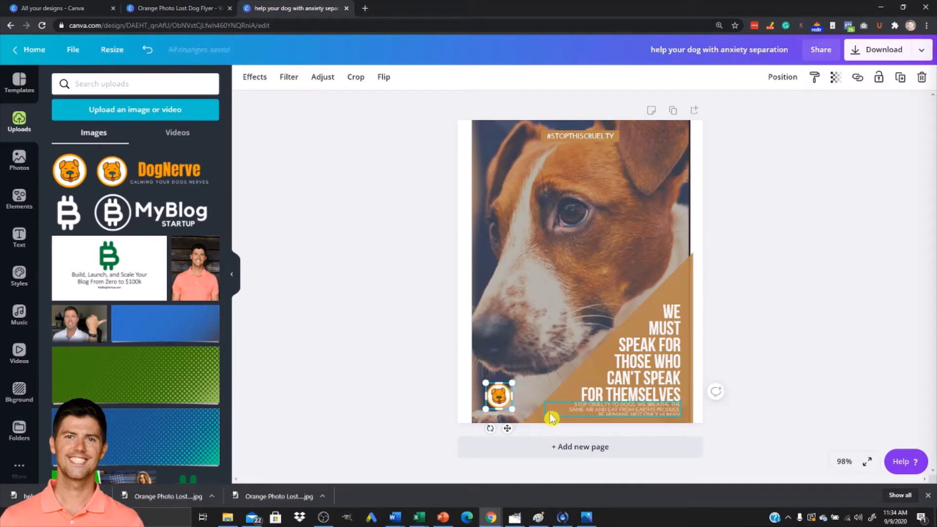
{"action": "key", "text": "Down"}
{"action": "key", "text": "Down"}
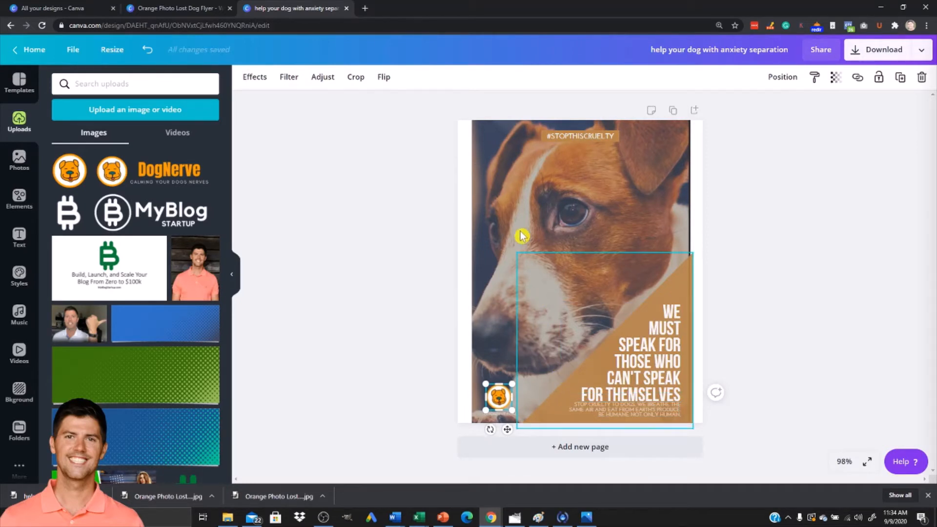
Try recolouring the small text beneath the logo with the landing page button's orange FF9C00, then undo the change.
{"action": "left_click", "coordinate": [547, 212]}
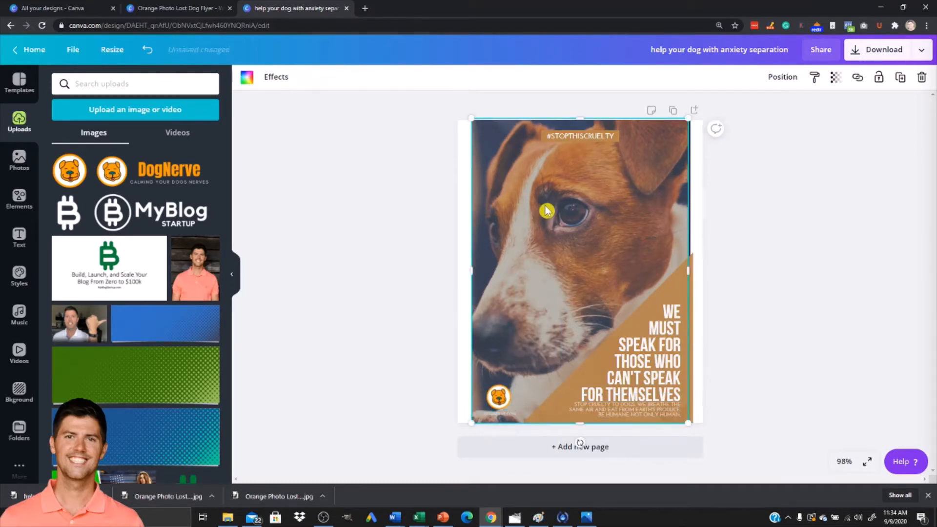
{"action": "left_click", "coordinate": [495, 415]}
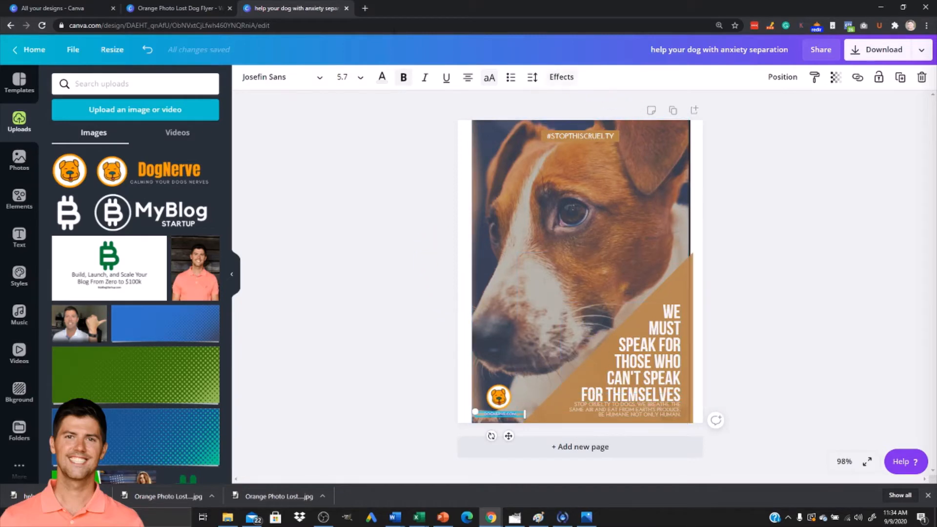
{"action": "key", "text": "alt+Tab"}
{"action": "key", "text": "alt+Tab"}
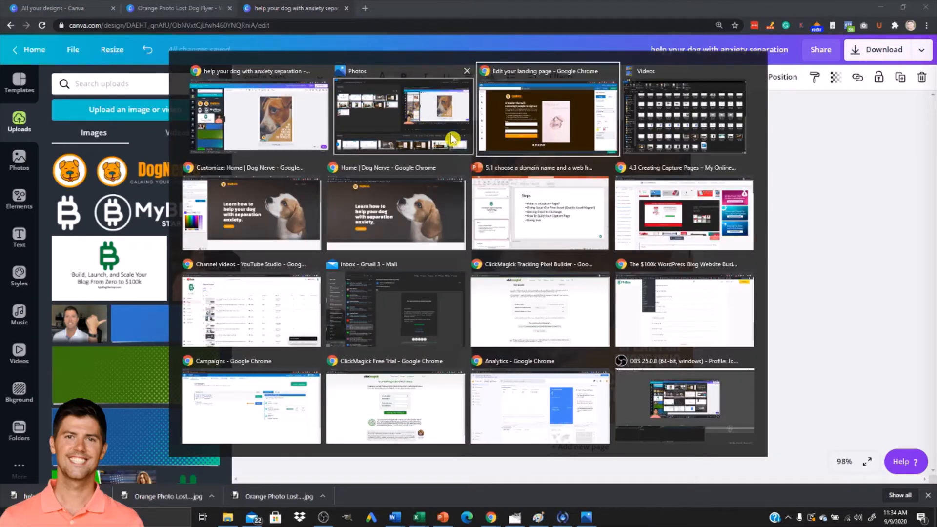
{"action": "left_click", "coordinate": [330, 385]}
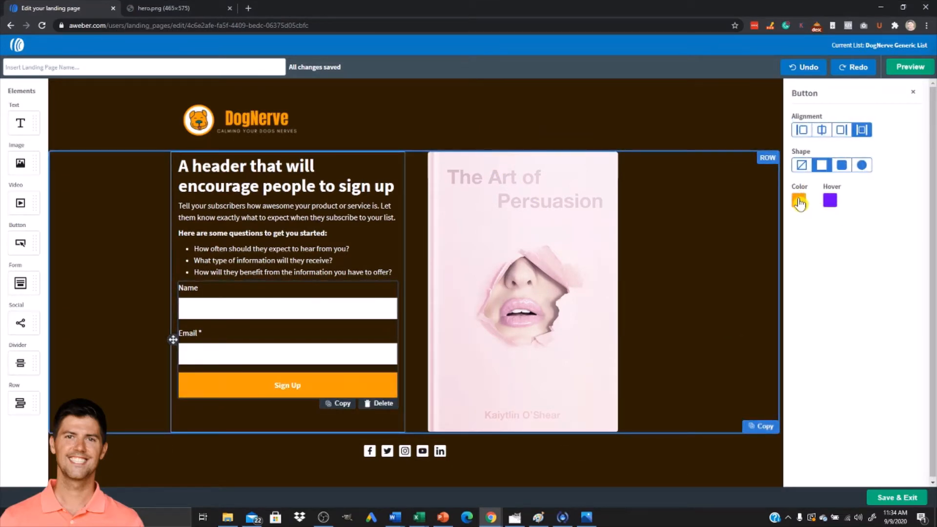
{"action": "left_click", "coordinate": [798, 200]}
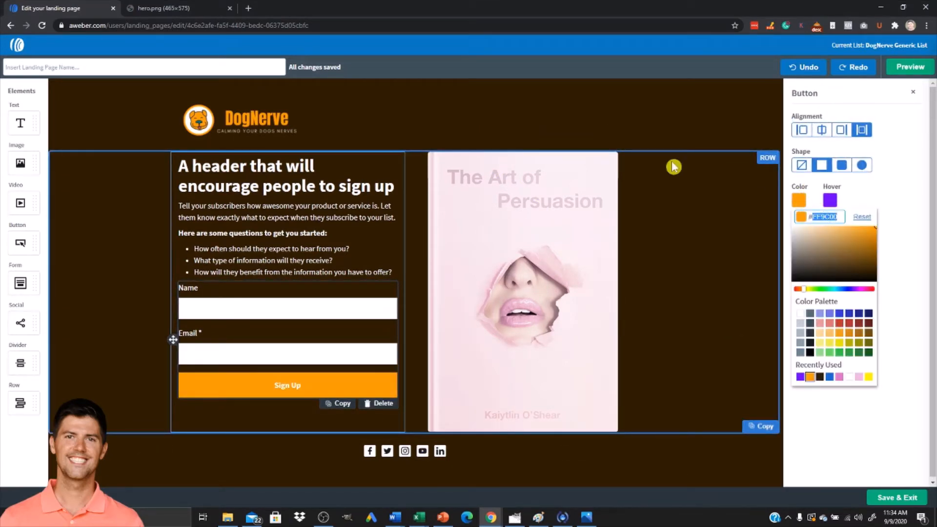
{"action": "key", "text": "alt+Tab"}
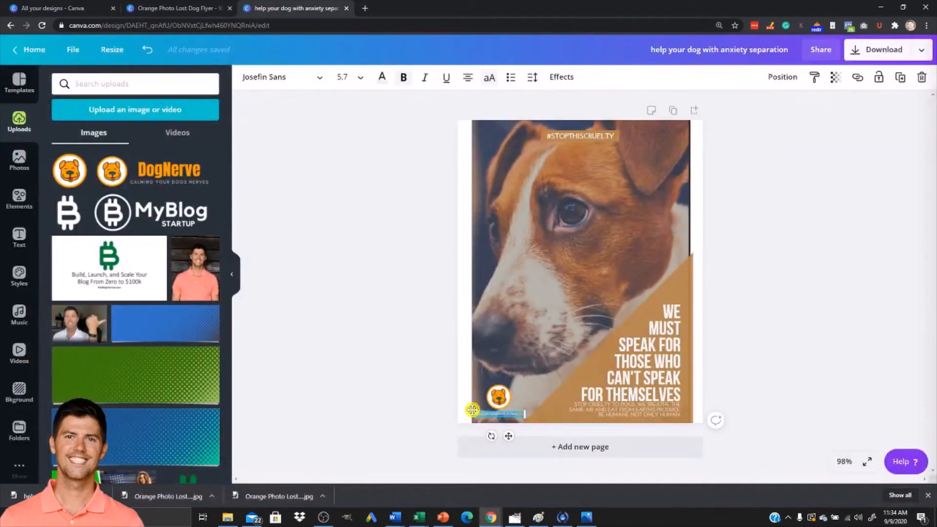
{"action": "left_click", "coordinate": [377, 86]}
{"action": "left_click", "coordinate": [121, 87]}
{"action": "type", "text": "FF9C00"}
{"action": "key", "text": "Return"}
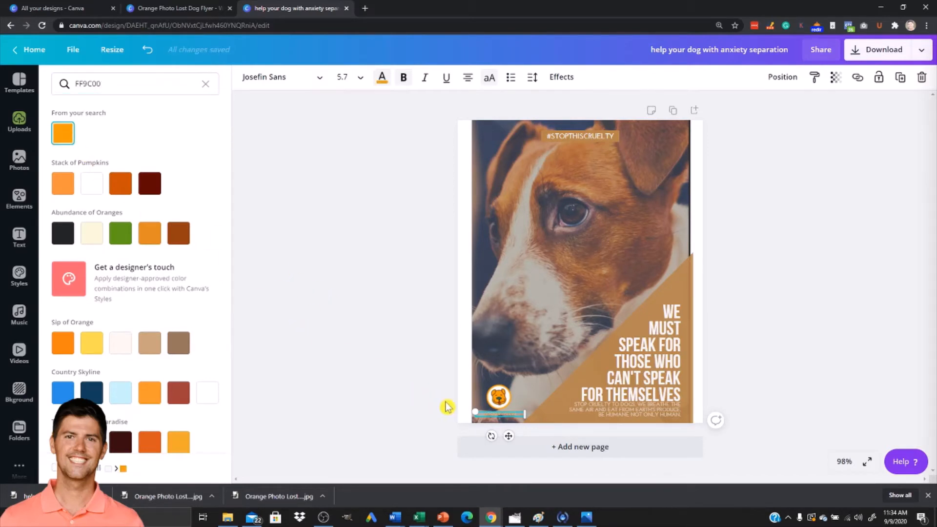
{"action": "left_click", "coordinate": [484, 413]}
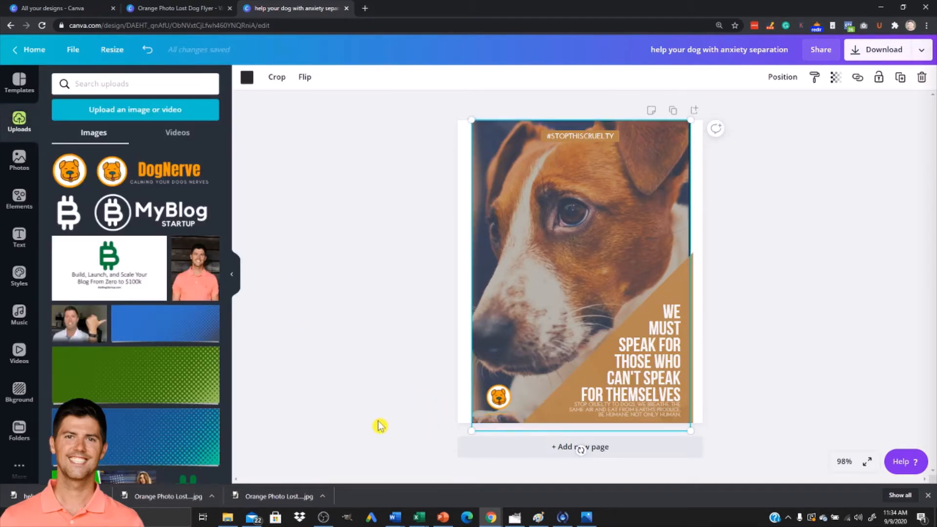
{"action": "key", "text": "ctrl+z"}
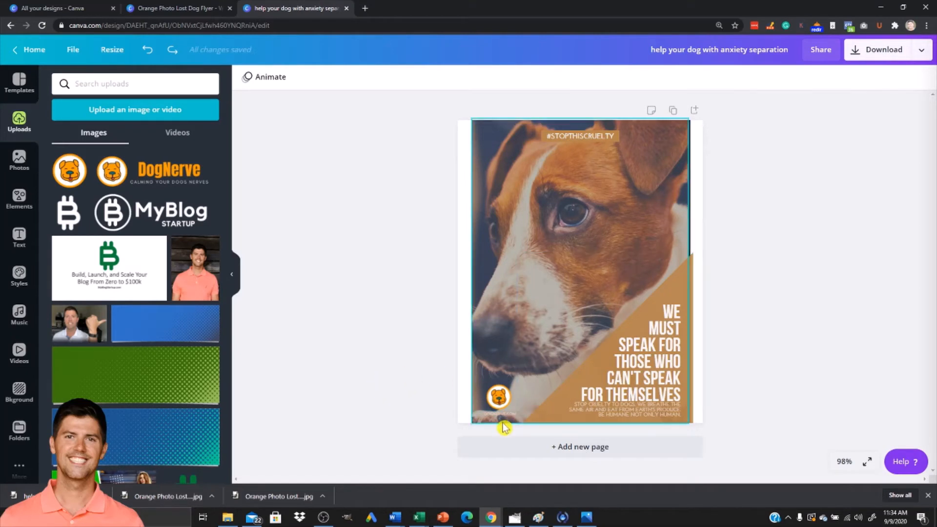
Edit the hashtag at the top of the cover to read #STOPDOGANXIETY.
{"action": "left_click", "coordinate": [563, 140]}
{"action": "left_click", "coordinate": [560, 138]}
{"action": "left_click", "coordinate": [560, 137]}
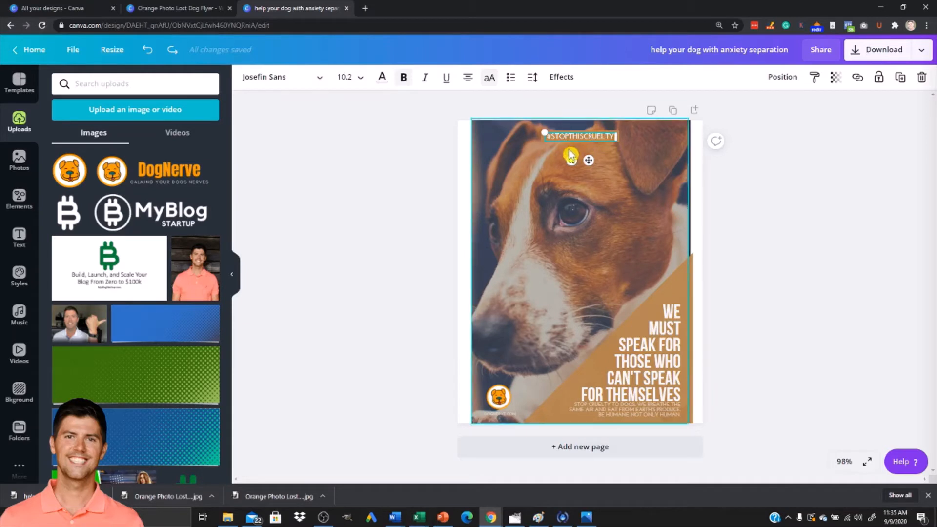
{"action": "left_click_drag", "start_coordinate": [572, 140], "coordinate": [589, 140]}
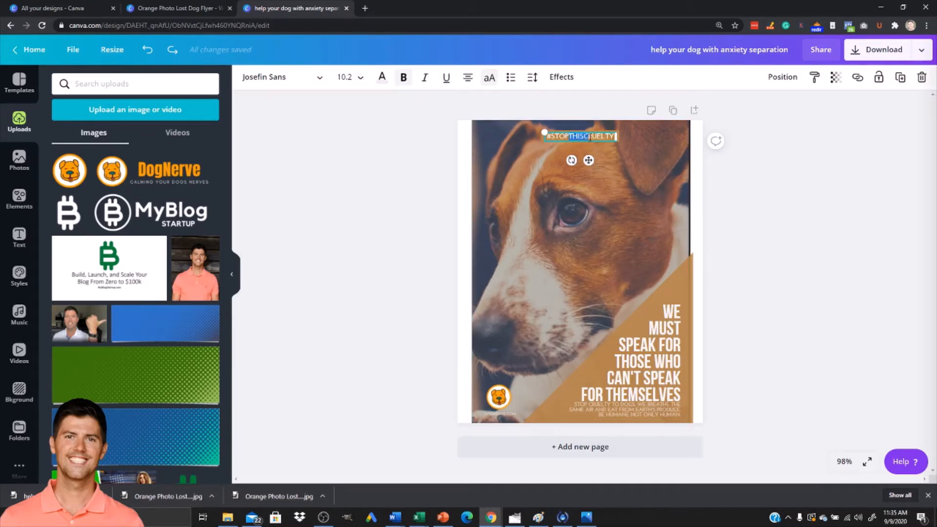
{"action": "left_click_drag", "start_coordinate": [606, 134], "coordinate": [610, 140]}
{"action": "key", "text": "BackSpace"}
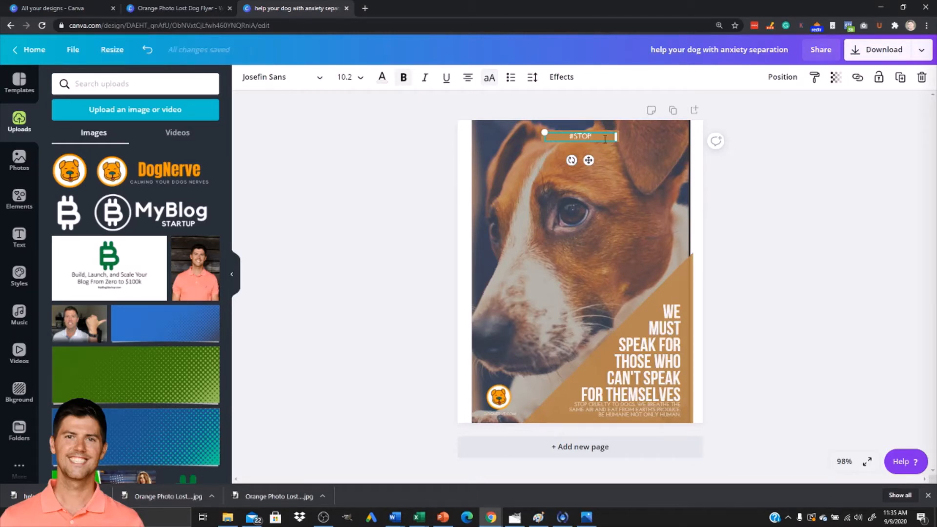
{"action": "type", "text": "DOGANXIETY"}
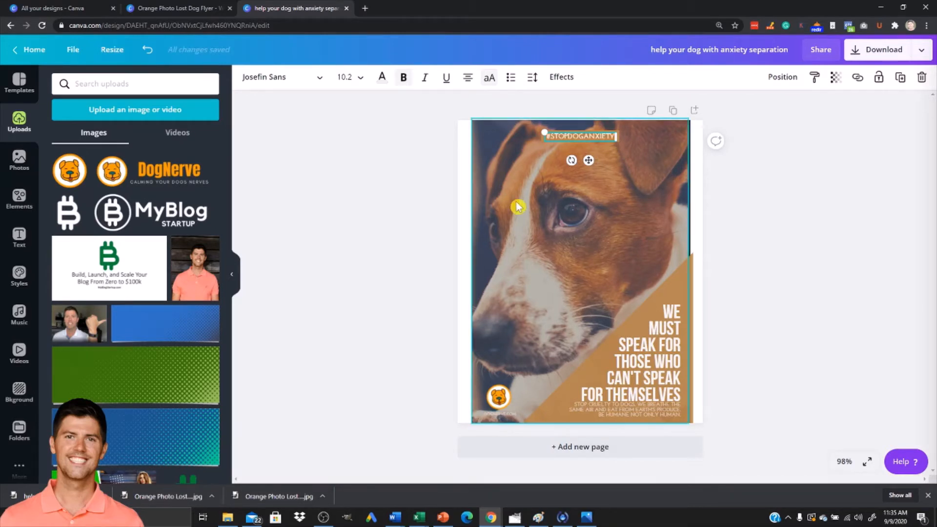
Replace the main headline with the title '11 Tips to Help Your Dog with Anxiety Separation' copied from the flyer design.
{"action": "left_click", "coordinate": [535, 192]}
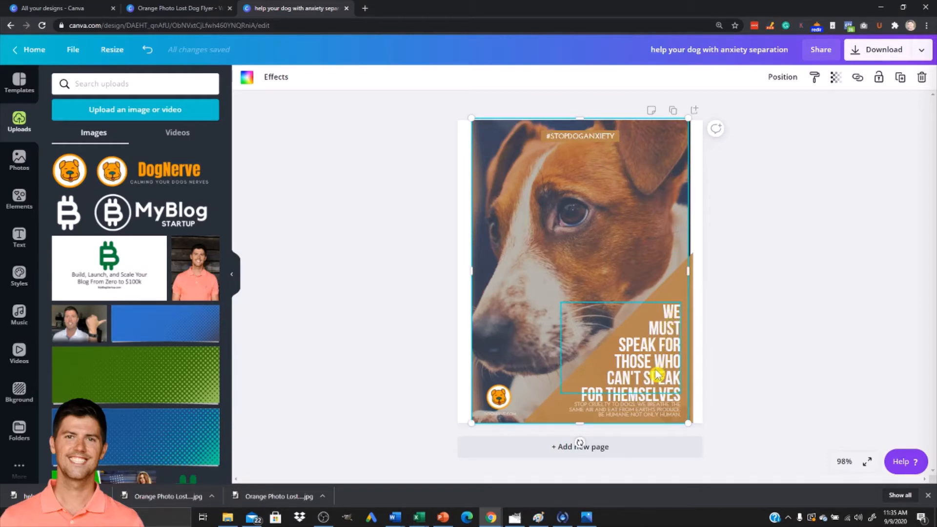
{"action": "left_click", "coordinate": [164, 8]}
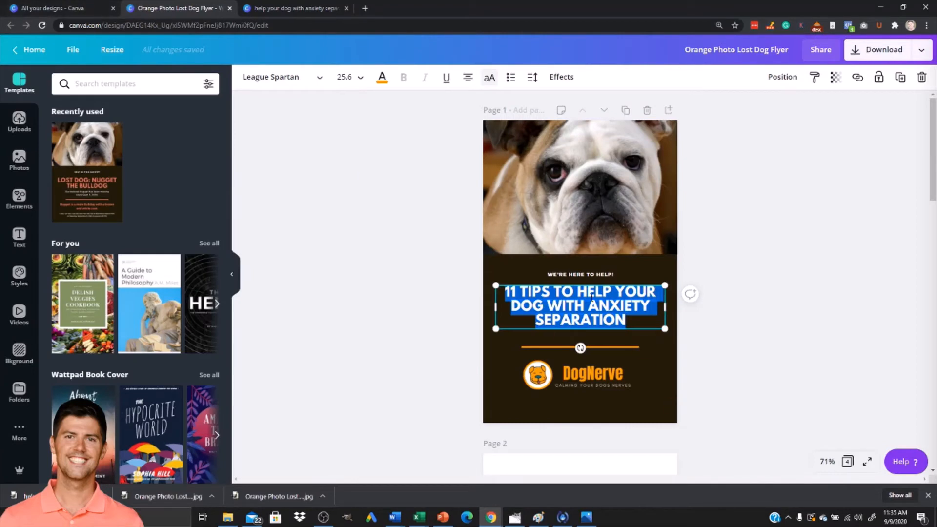
{"action": "left_click", "coordinate": [276, 9]}
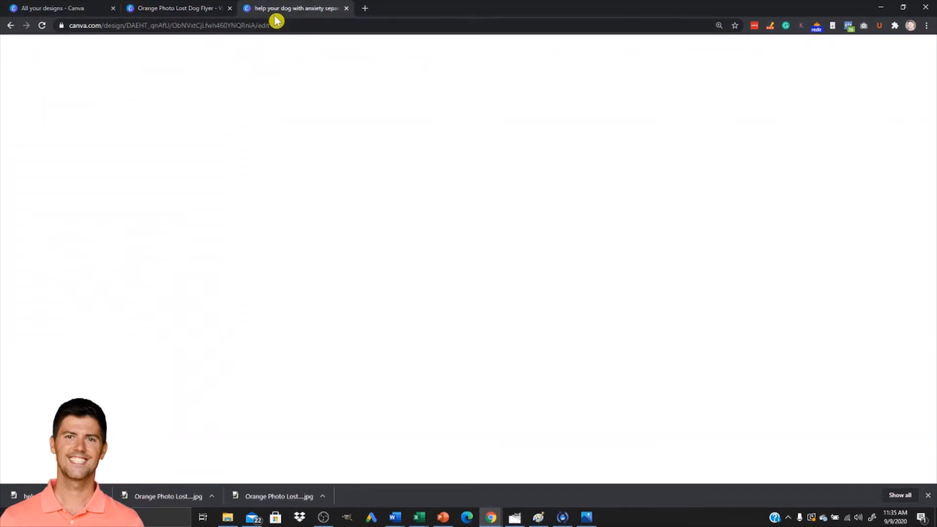
{"action": "left_click", "coordinate": [656, 337]}
{"action": "double_click", "coordinate": [657, 338]}
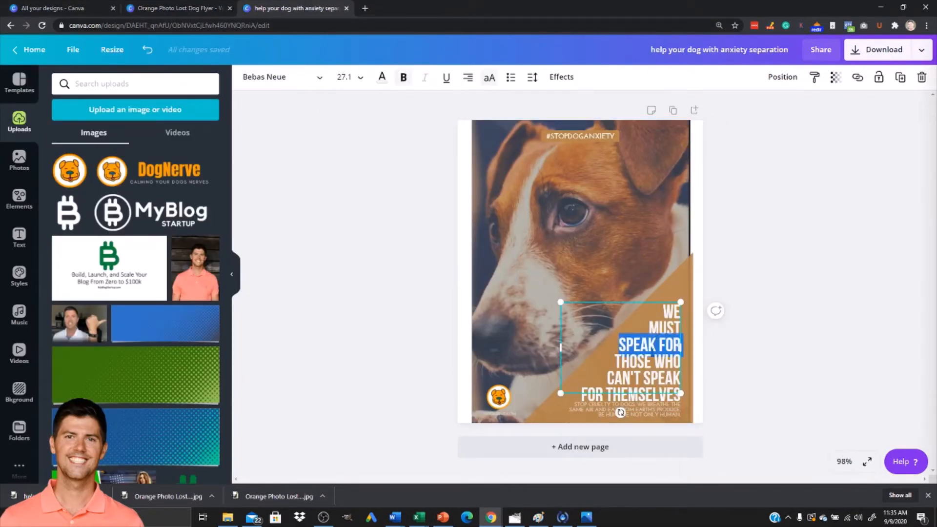
{"action": "left_click", "coordinate": [657, 337]}
{"action": "double_click", "coordinate": [667, 314]}
{"action": "left_click_drag", "start_coordinate": [663, 316], "coordinate": [674, 396]}
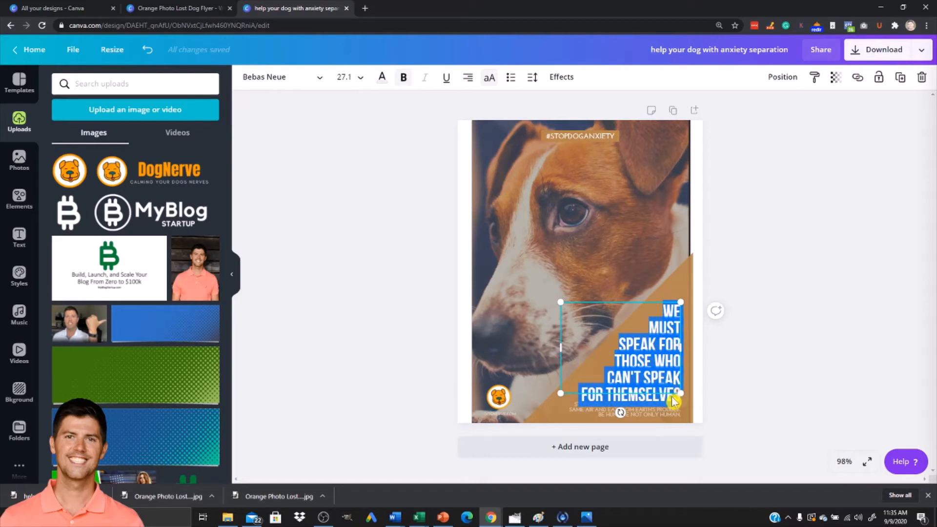
{"action": "type", "text": "11 TIPS TO HELP YOUR DOG WITH ANXIETY SEPARATION"}
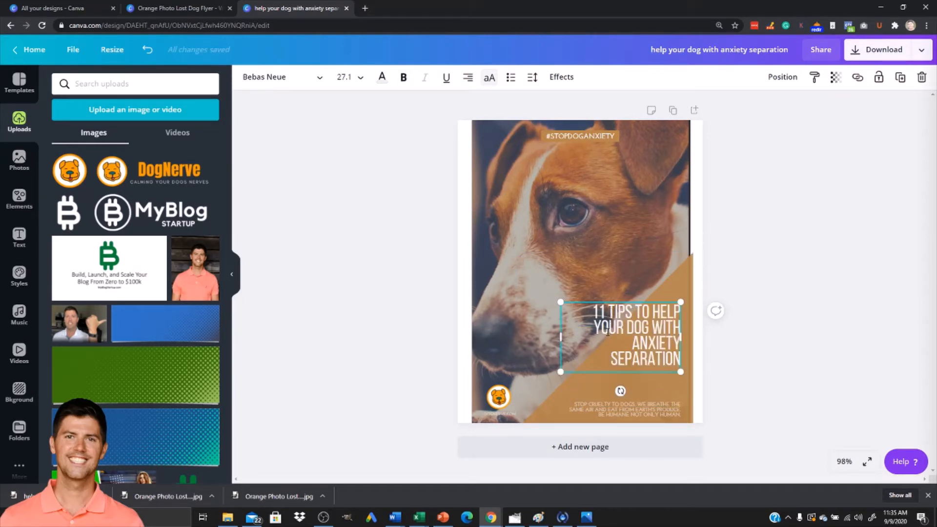
Break the headline into lines reading 11, TIPS, TO HELP, YOUR DOG, WITH ANXIETY, SEPARATION.
{"action": "key", "text": "Return"}
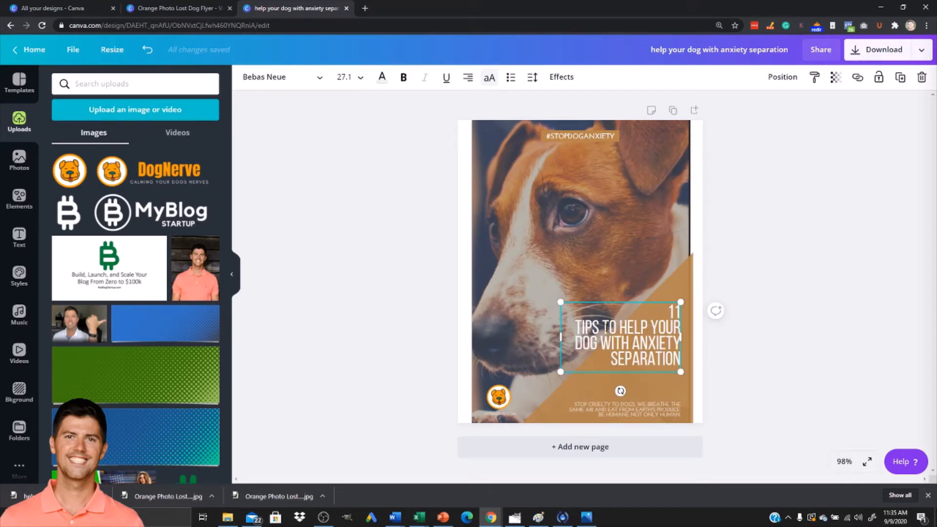
{"action": "left_click", "coordinate": [613, 327]}
{"action": "key", "text": "Return"}
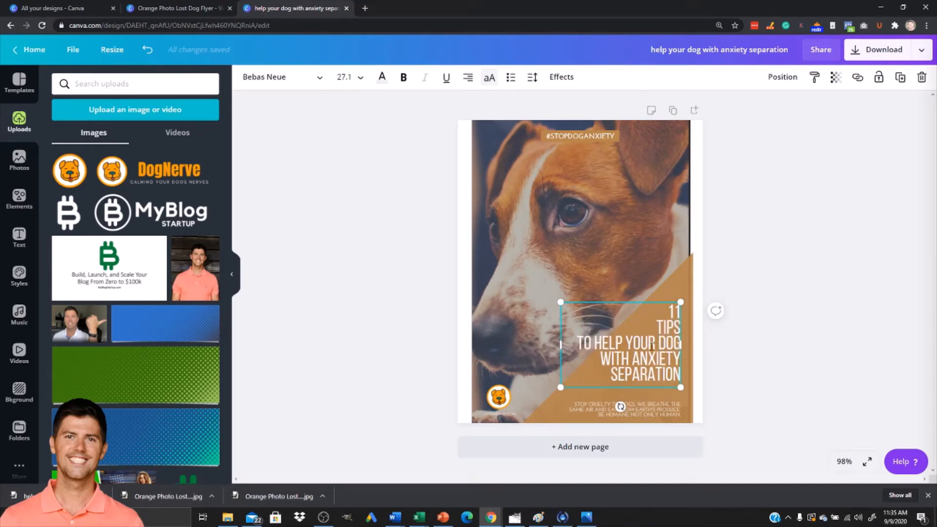
{"action": "left_click", "coordinate": [629, 342]}
{"action": "key", "text": "BackSpace"}
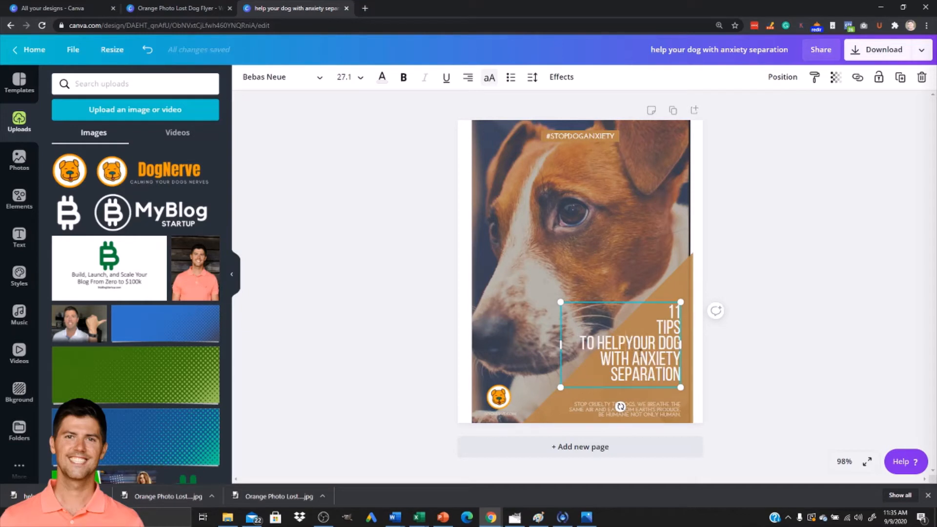
{"action": "key", "text": "Return"}
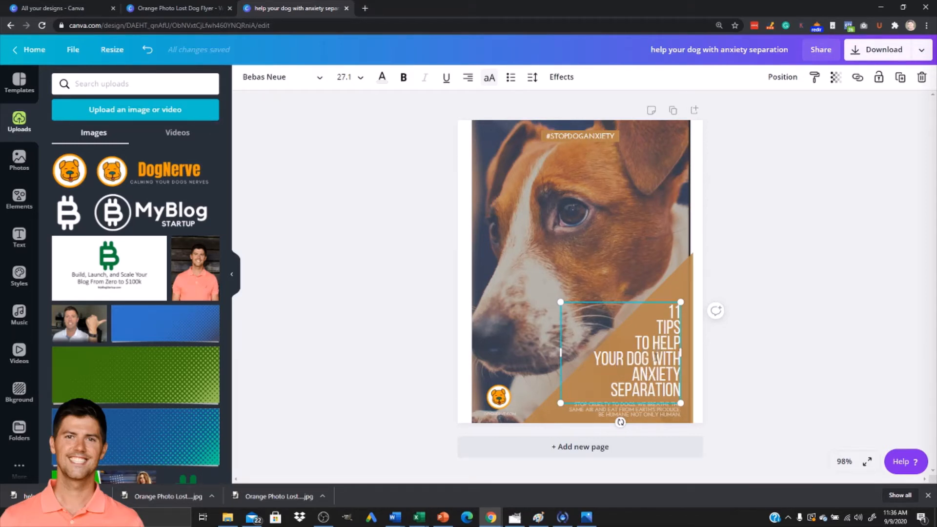
{"action": "key", "text": "Return"}
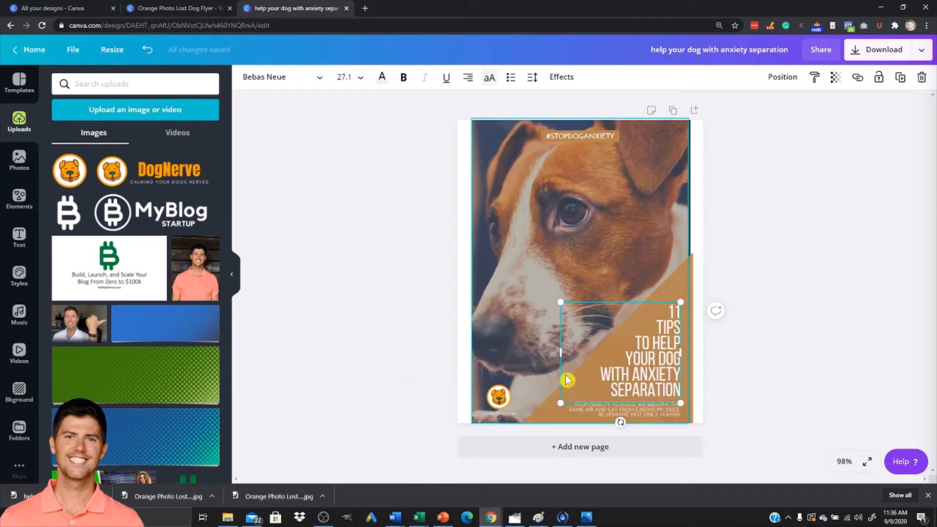
Edit the small text beneath the headline so it begins 'STOP DOG ANXIETY' instead of the cruelty line.
{"action": "left_click", "coordinate": [432, 389]}
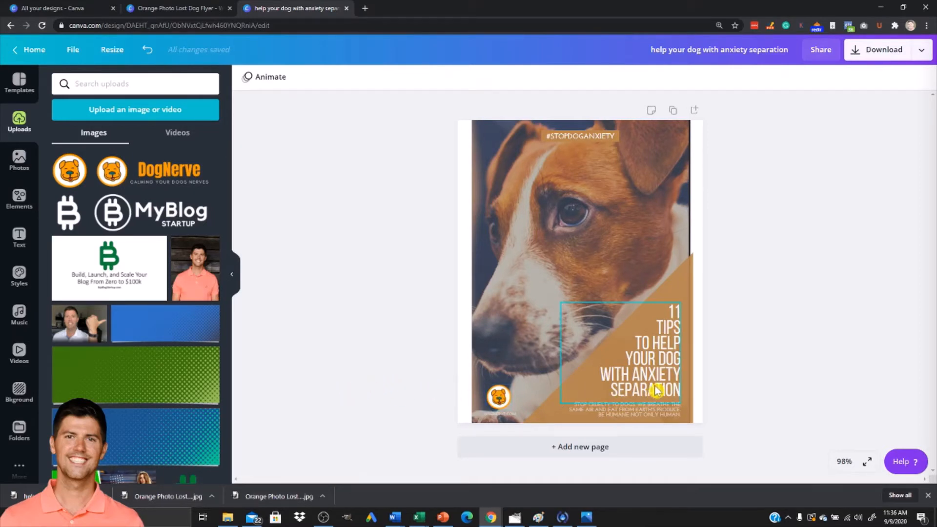
{"action": "left_click", "coordinate": [630, 417]}
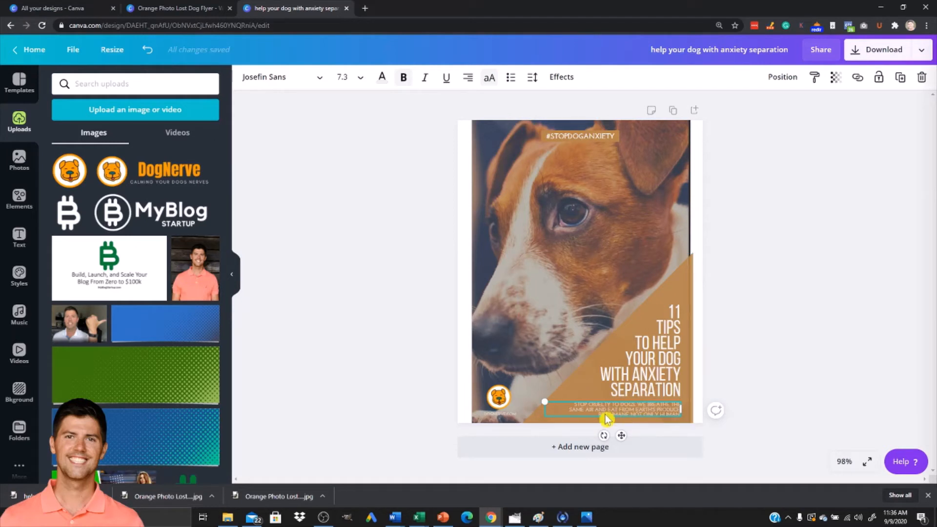
{"action": "double_click", "coordinate": [597, 410]}
{"action": "left_click_drag", "start_coordinate": [575, 403], "coordinate": [610, 397]}
{"action": "left_click", "coordinate": [629, 408]}
{"action": "left_click_drag", "start_coordinate": [577, 403], "coordinate": [627, 404]}
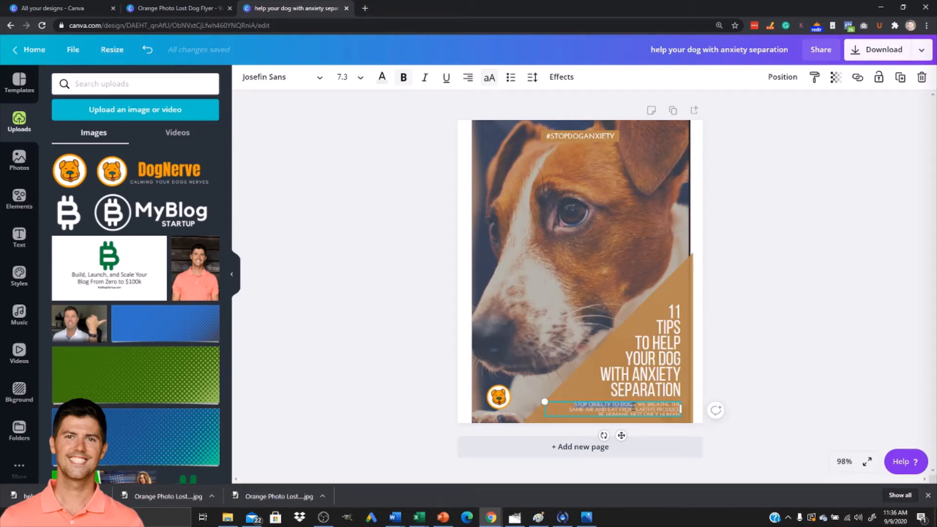
{"action": "key", "text": "BackSpace"}
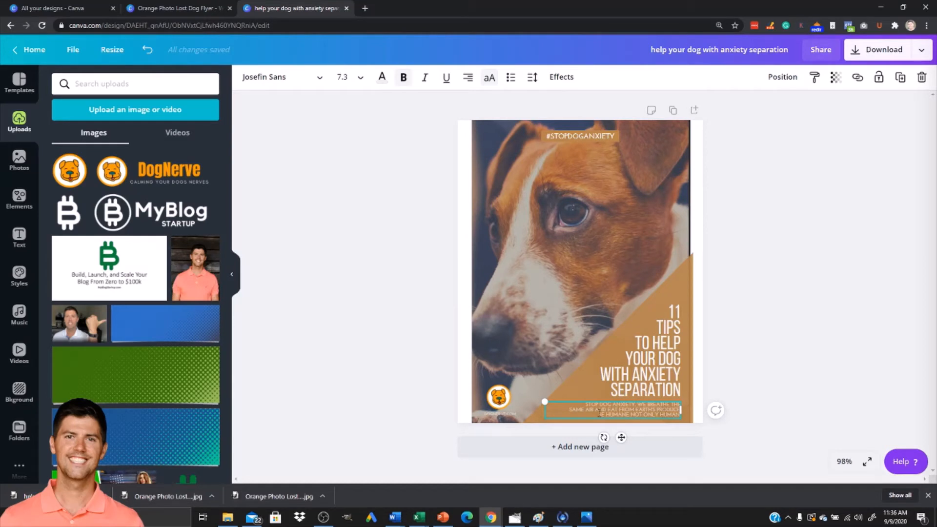
{"action": "left_click_drag", "start_coordinate": [639, 405], "coordinate": [653, 410]}
{"action": "left_click", "coordinate": [648, 416]}
Recolour the triangular background shape behind the headline with the landing page button's orange FF9C00.
{"action": "left_click", "coordinate": [683, 274]}
{"action": "left_click", "coordinate": [246, 77]}
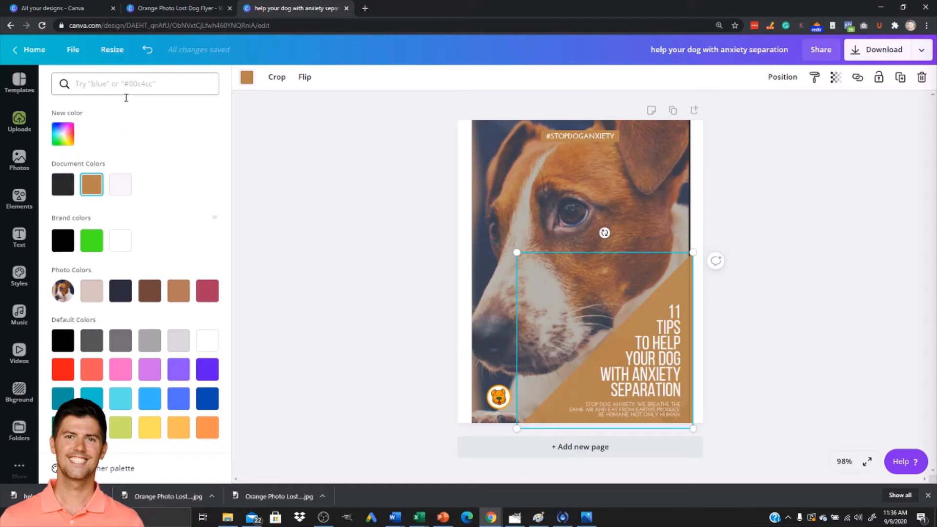
{"action": "left_click", "coordinate": [146, 84]}
{"action": "type", "text": "help your dog with anxiety separation"}
{"action": "double_click", "coordinate": [142, 84]}
{"action": "triple_click", "coordinate": [138, 84]}
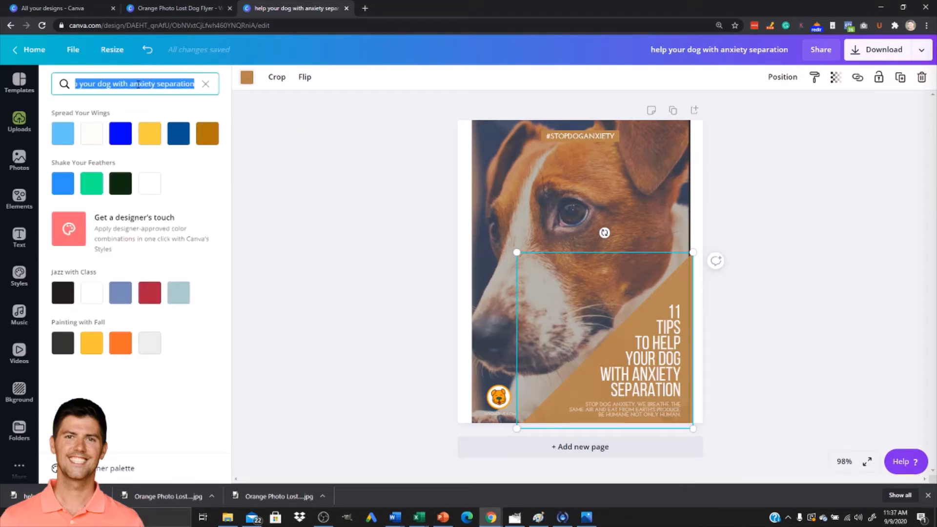
{"action": "key", "text": "BackSpace"}
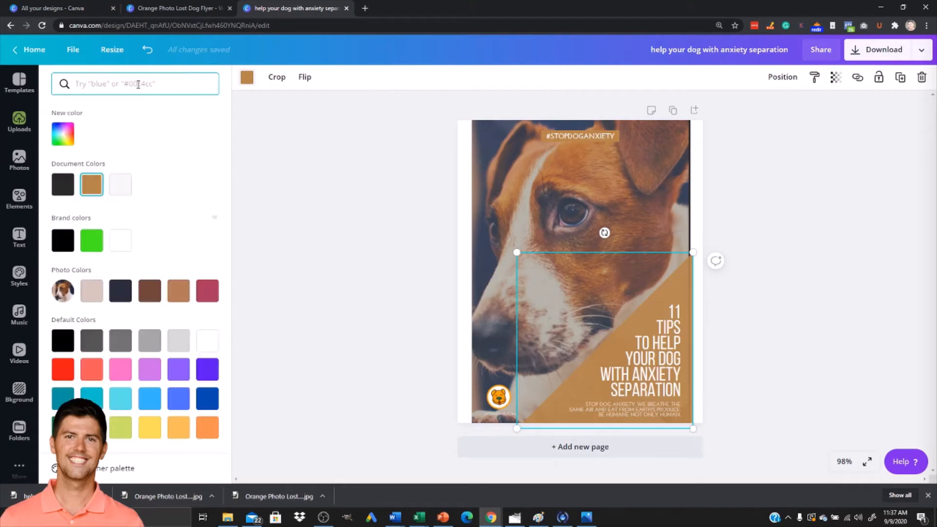
{"action": "key", "text": "alt+Tab"}
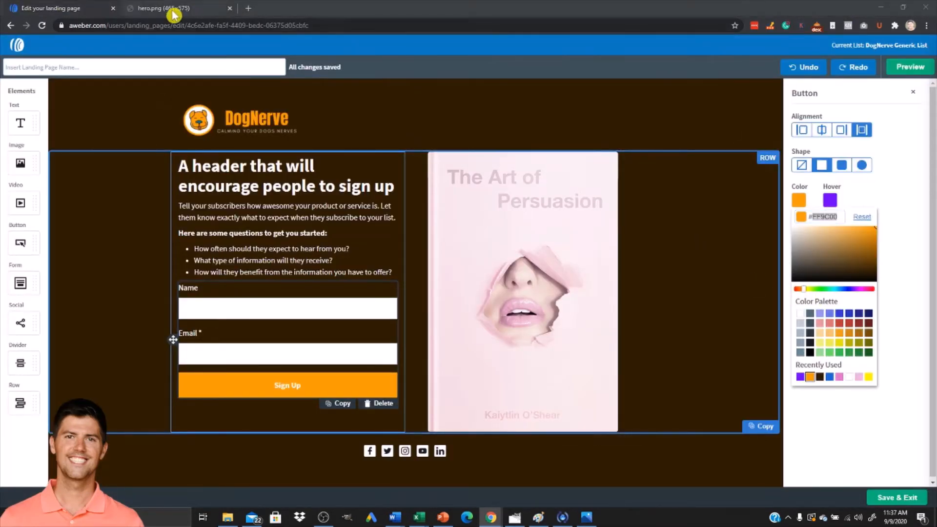
{"action": "key", "text": "alt+Tab"}
{"action": "type", "text": "FF9C00"}
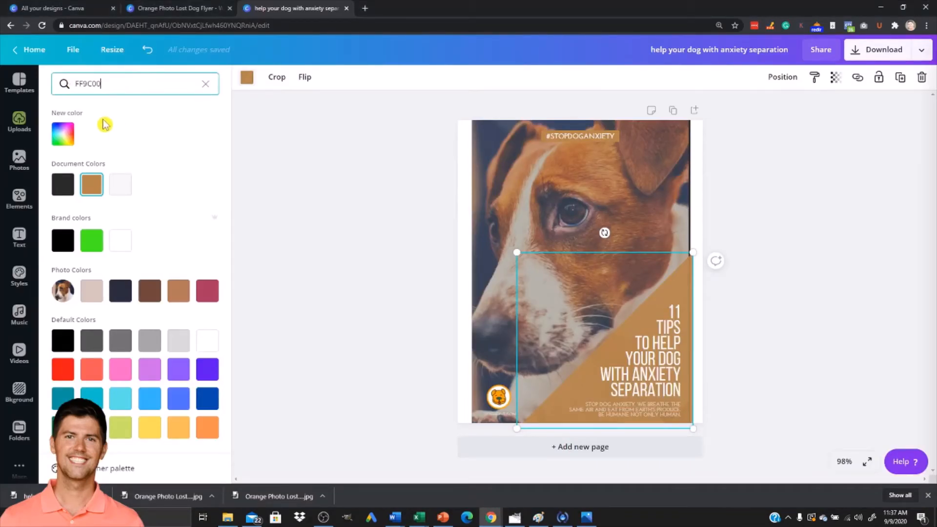
{"action": "left_click", "coordinate": [66, 137]}
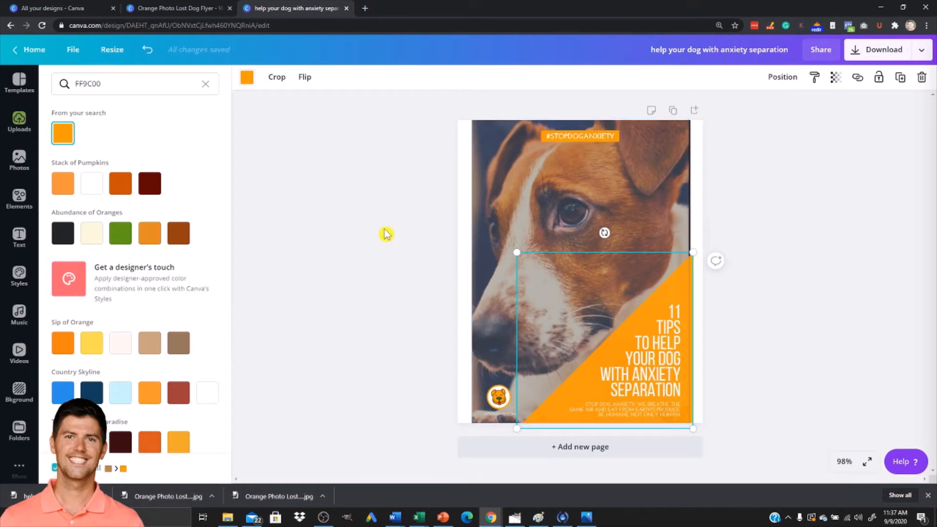
{"action": "left_click", "coordinate": [352, 266]}
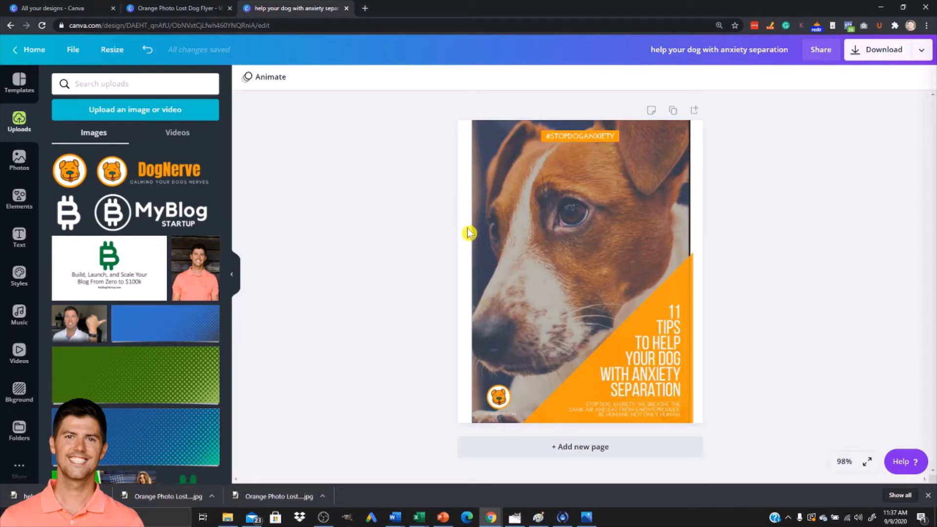
Compare the cover's page colours with the AWeber landing page design.
{"action": "left_click", "coordinate": [459, 167]}
{"action": "left_click", "coordinate": [247, 77]}
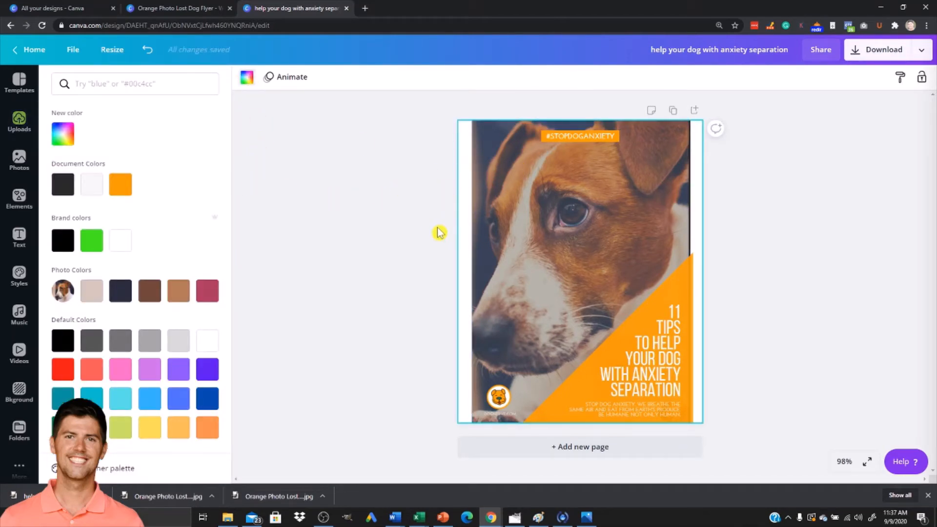
{"action": "key", "text": "alt+Tab"}
{"action": "left_click", "coordinate": [440, 155]}
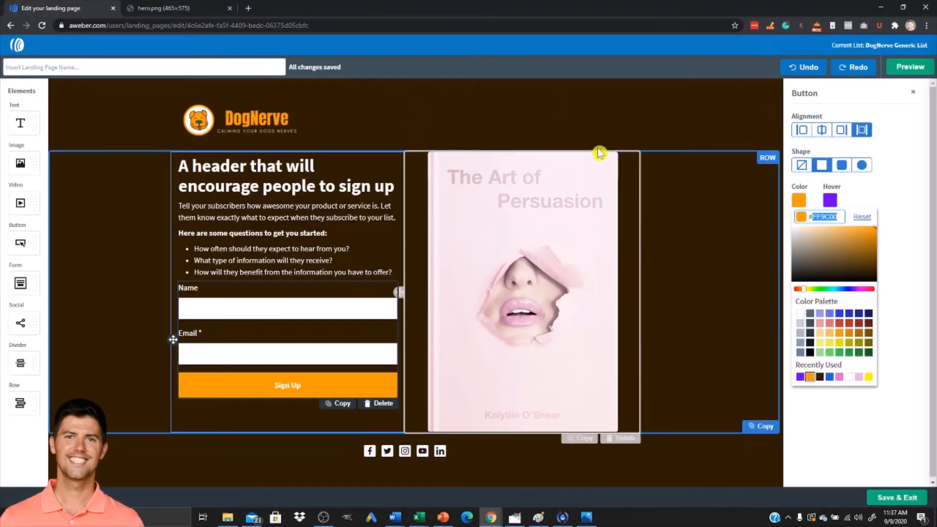
{"action": "key", "text": "alt+Tab"}
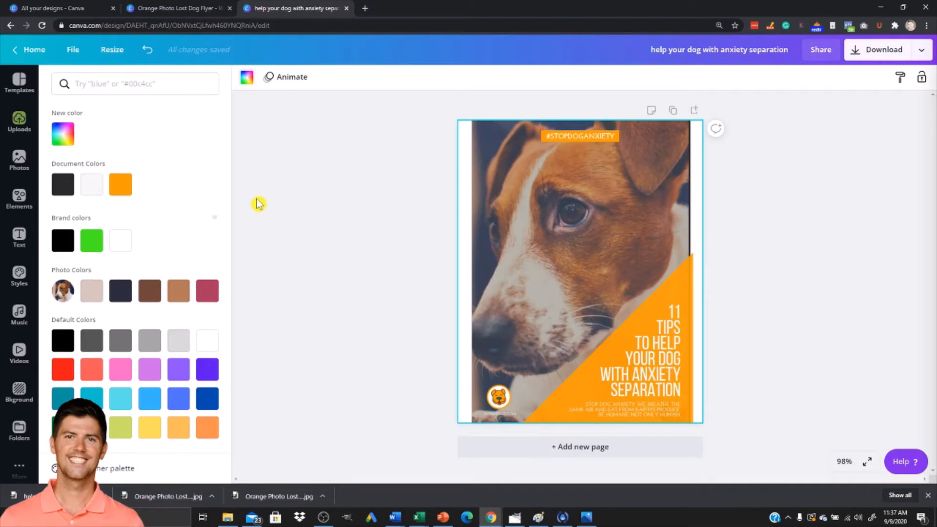
{"action": "key", "text": "alt+Tab"}
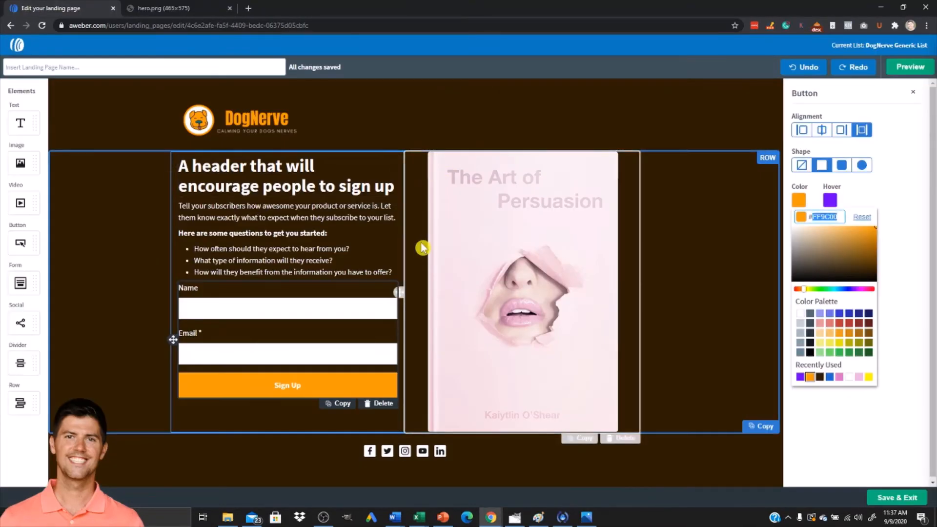
{"action": "key", "text": "alt+Tab"}
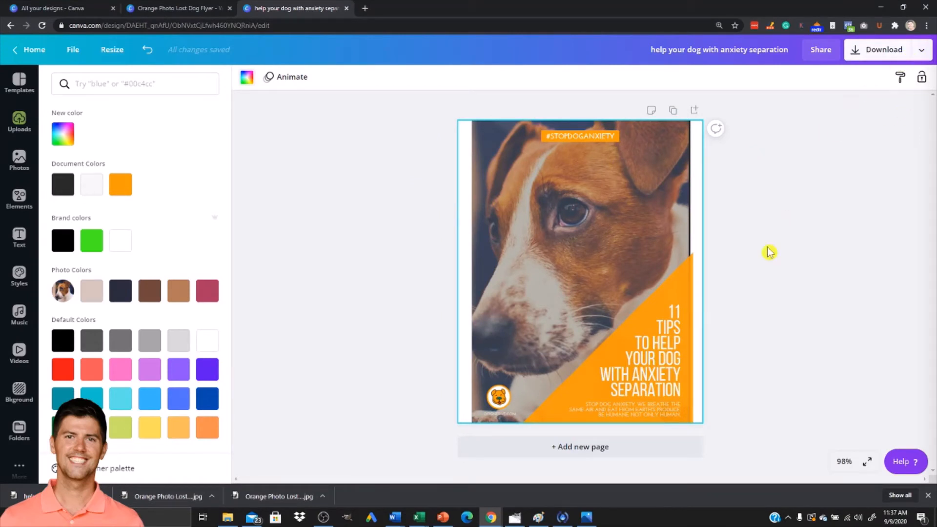
Download the cover design as a PNG with transparent background.
{"action": "left_click", "coordinate": [897, 59]}
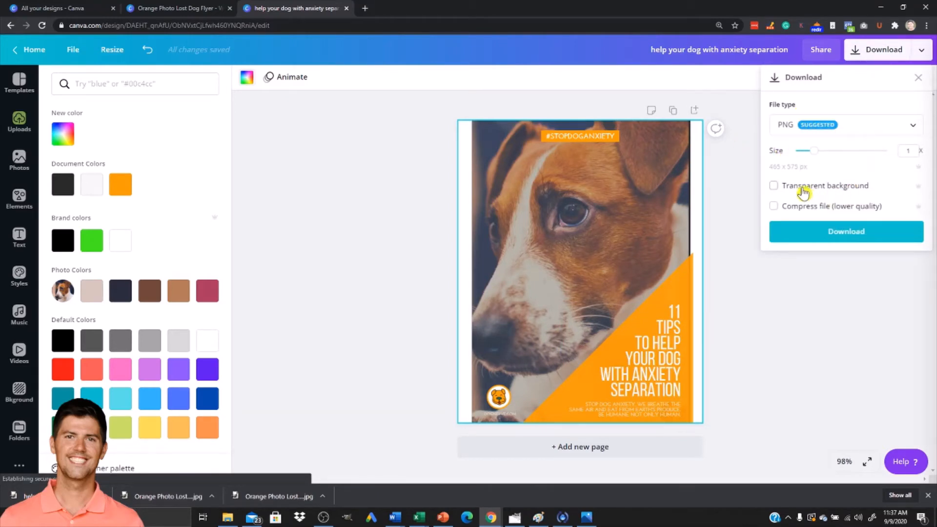
{"action": "left_click", "coordinate": [776, 189]}
{"action": "left_click", "coordinate": [808, 239]}
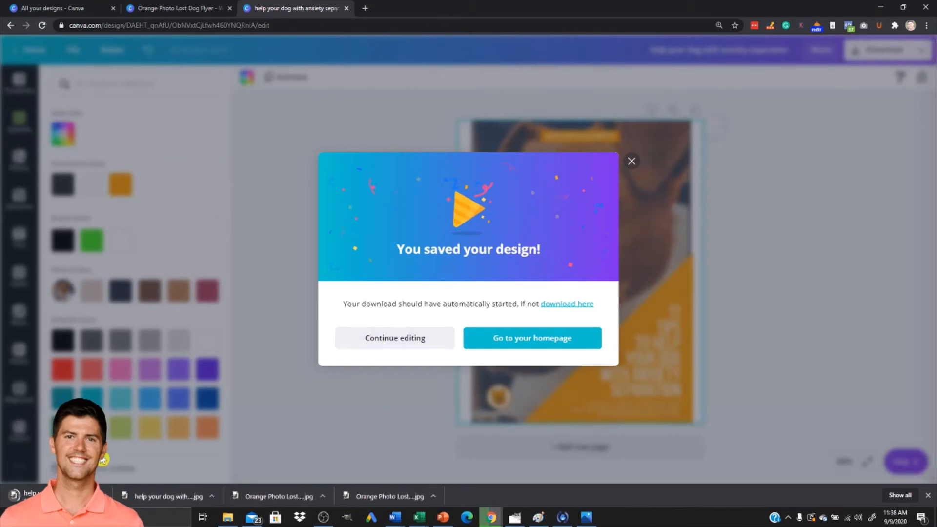
Replace the landing page's book cover image with the downloaded 'help your dog with anxiety separation' cover.
{"action": "key", "text": "alt+Tab"}
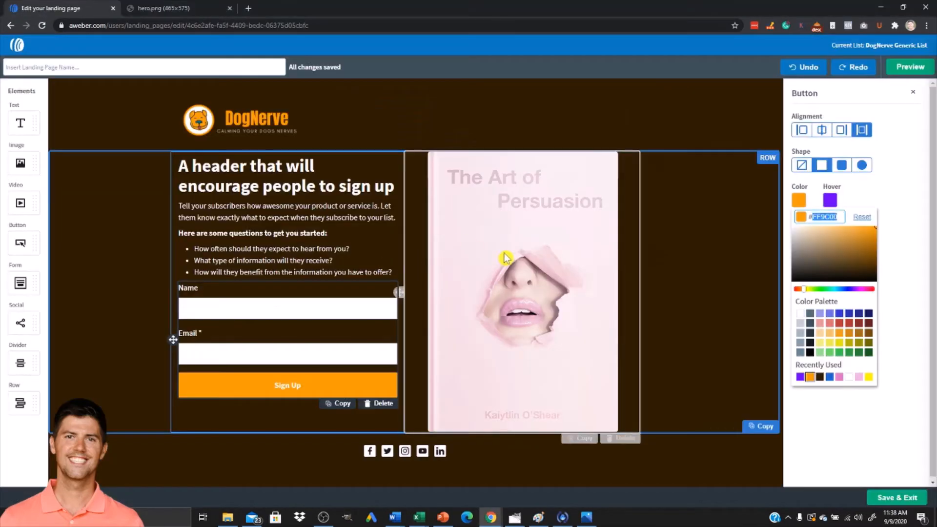
{"action": "left_click", "coordinate": [506, 254]}
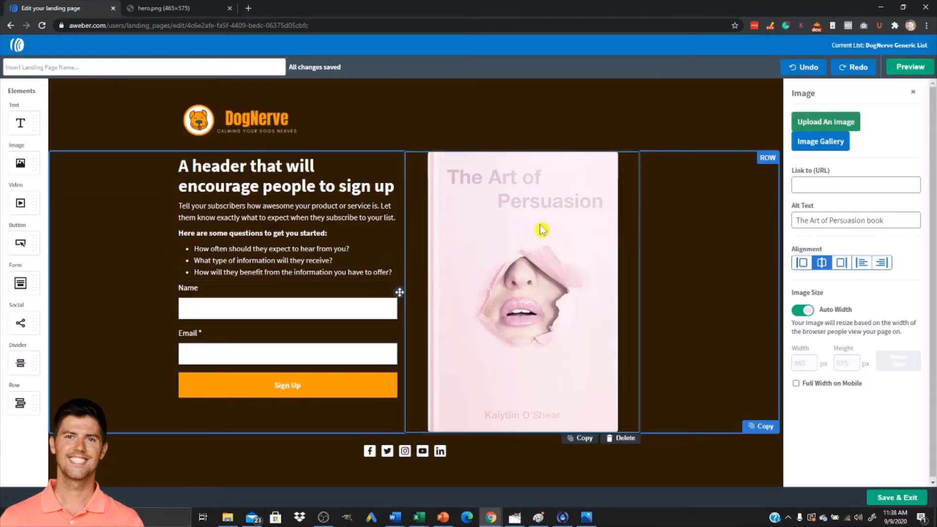
{"action": "left_click", "coordinate": [835, 122]}
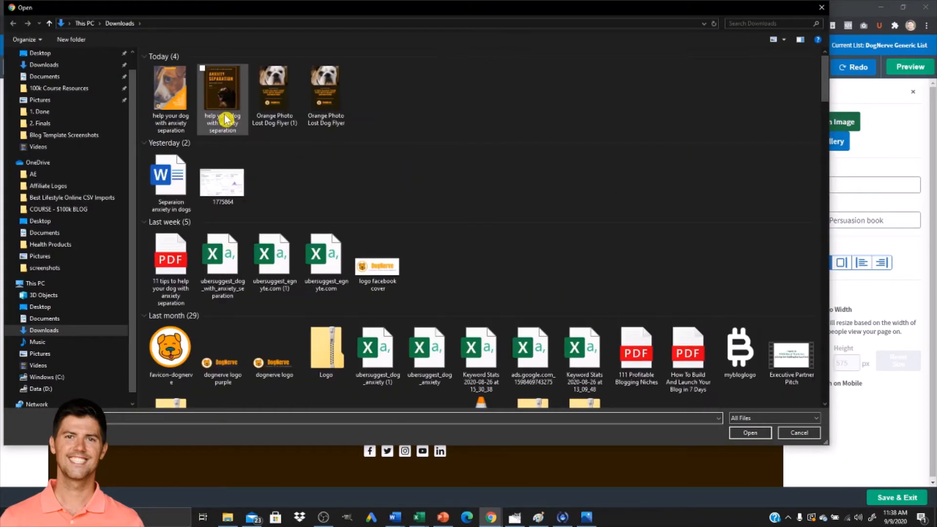
{"action": "double_click", "coordinate": [170, 90]}
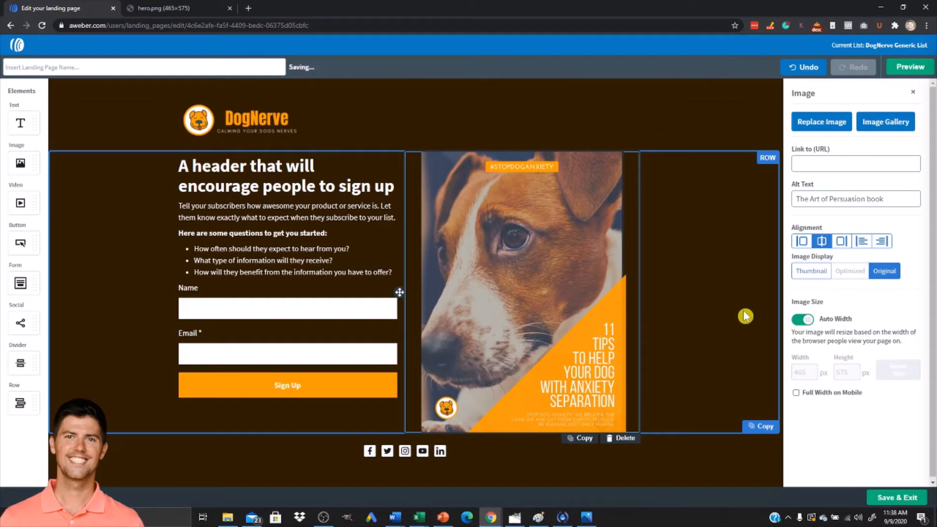
Change the new cover image's alignment to the right-hand option.
{"action": "left_click", "coordinate": [715, 466]}
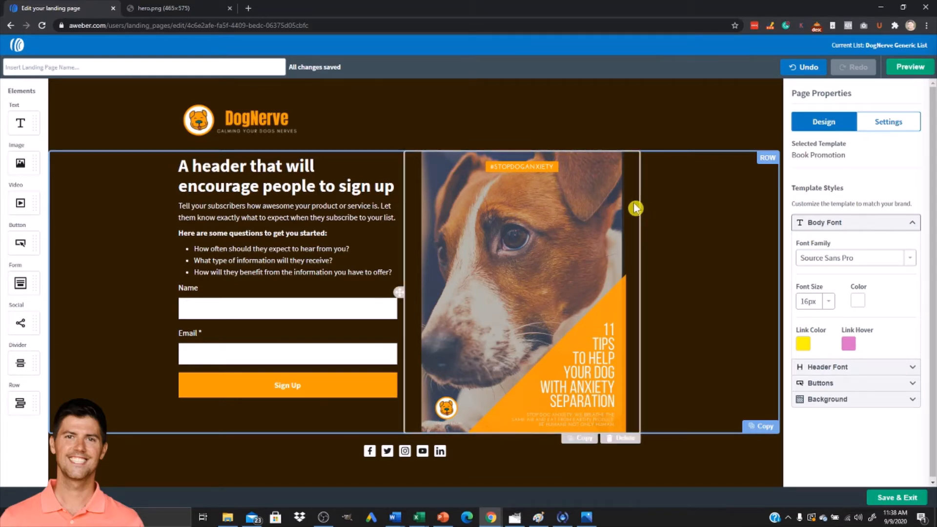
{"action": "left_click", "coordinate": [609, 209]}
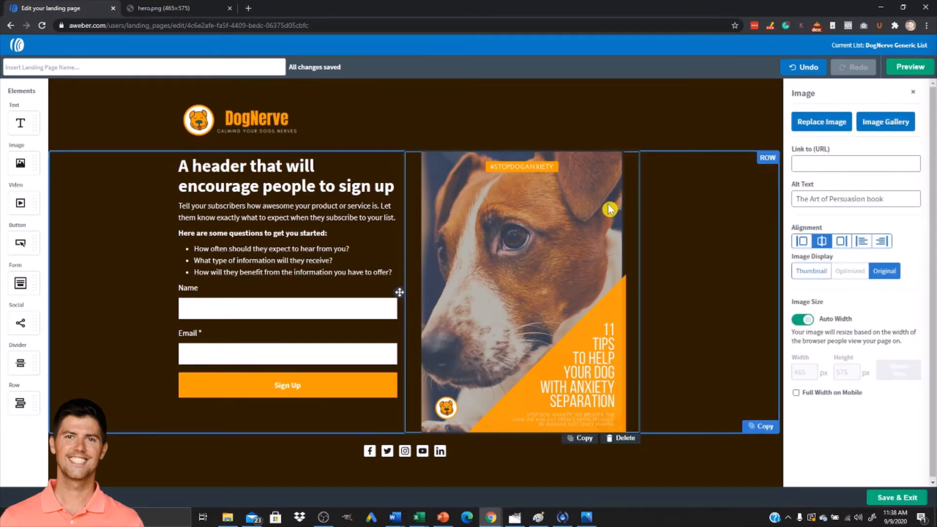
{"action": "left_click", "coordinate": [843, 243]}
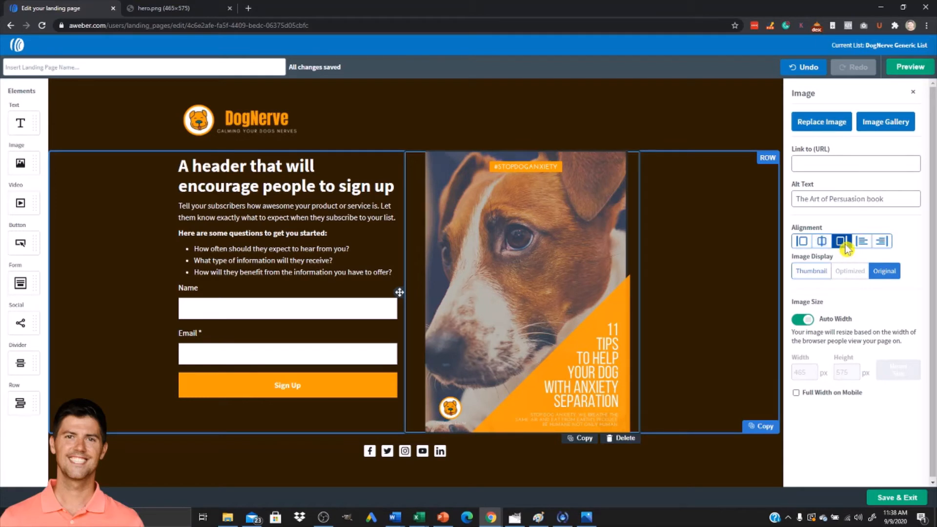
{"action": "left_click", "coordinate": [882, 244]}
Turn off auto width and resize the cover image to about 427 × 528 px, keeping it right aligned.
{"action": "left_click", "coordinate": [354, 125]}
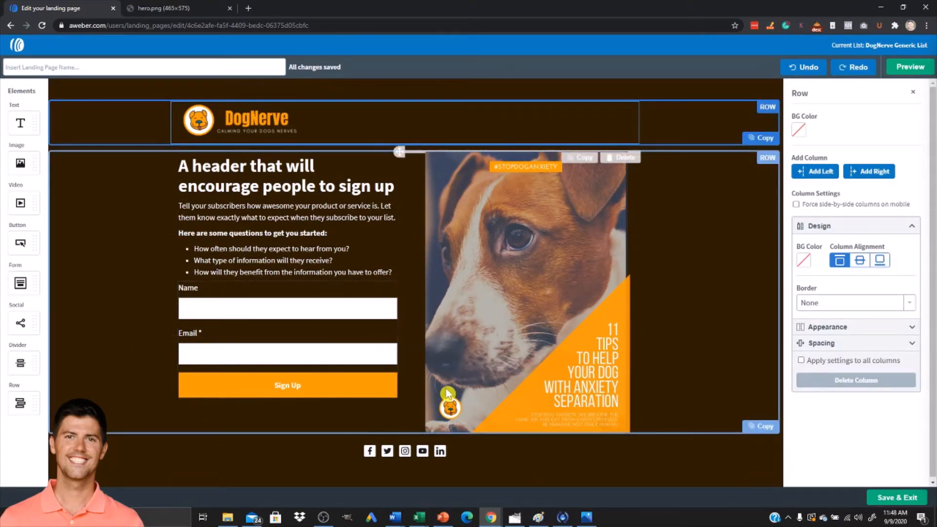
{"action": "left_click", "coordinate": [480, 370]}
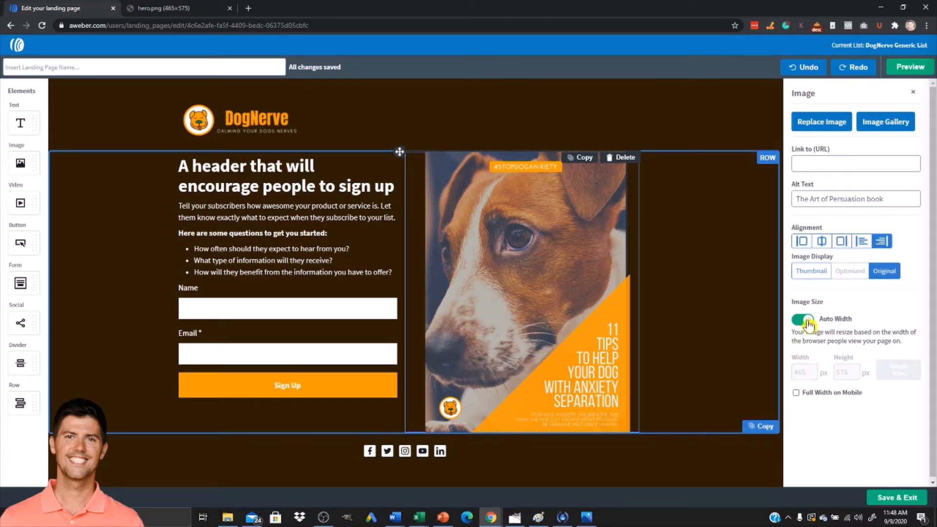
{"action": "left_click", "coordinate": [799, 323]}
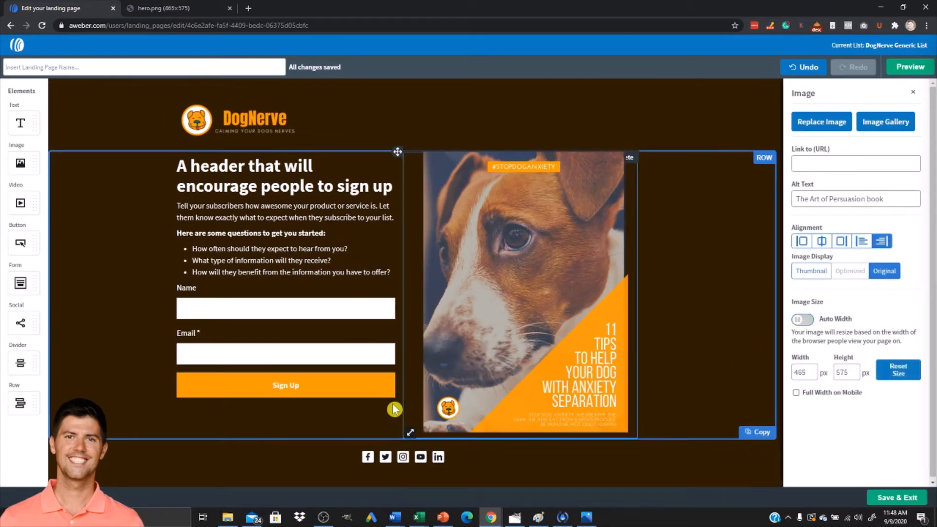
{"action": "left_click_drag", "start_coordinate": [411, 432], "coordinate": [438, 406]}
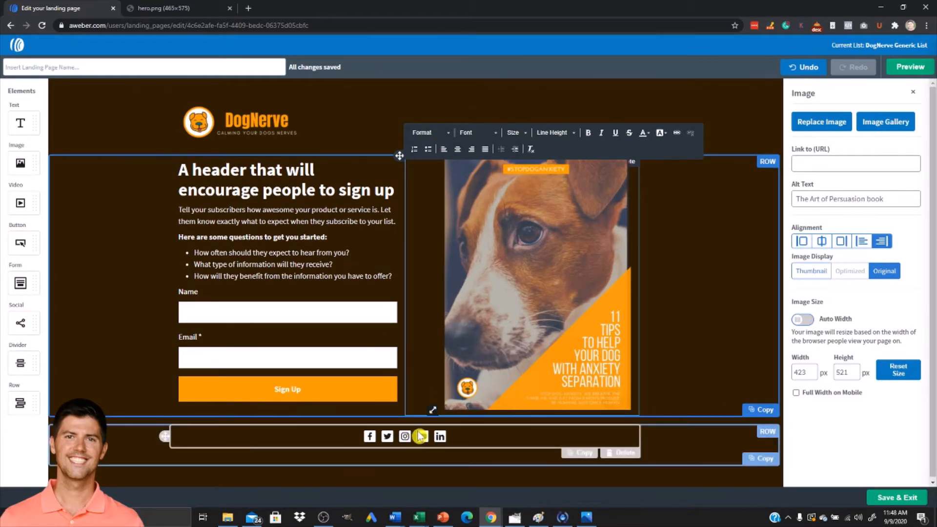
{"action": "left_click_drag", "start_coordinate": [432, 407], "coordinate": [445, 407]}
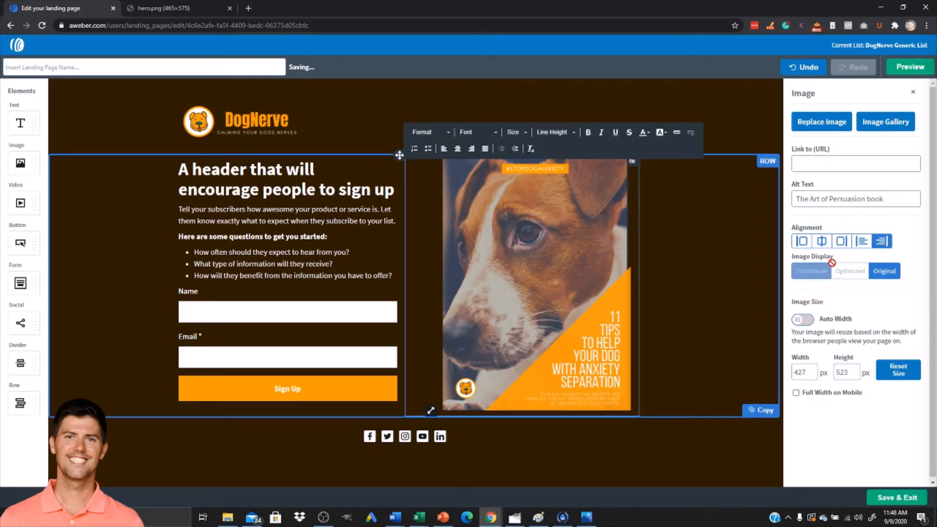
{"action": "left_click", "coordinate": [842, 248]}
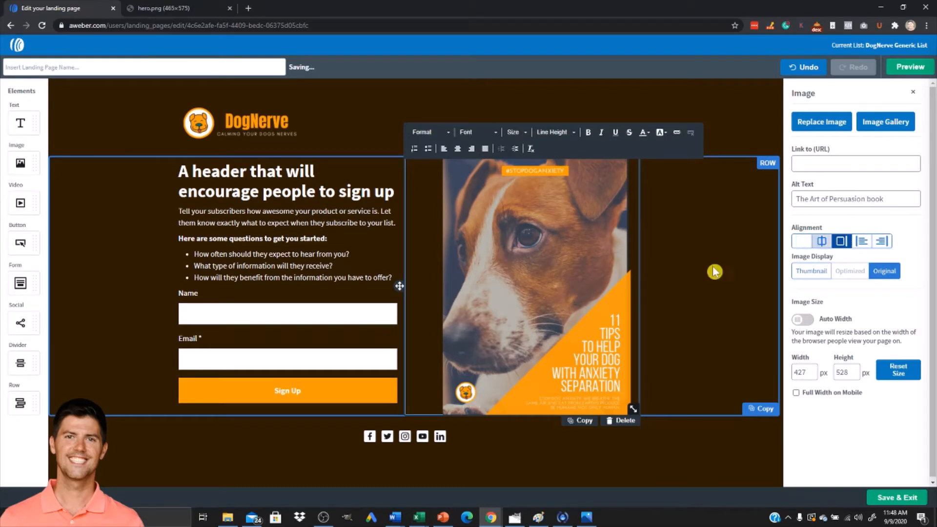
Open the Facebook social link's URL for editing and close it without changes.
{"action": "left_click", "coordinate": [186, 175]}
{"action": "left_click", "coordinate": [167, 436]}
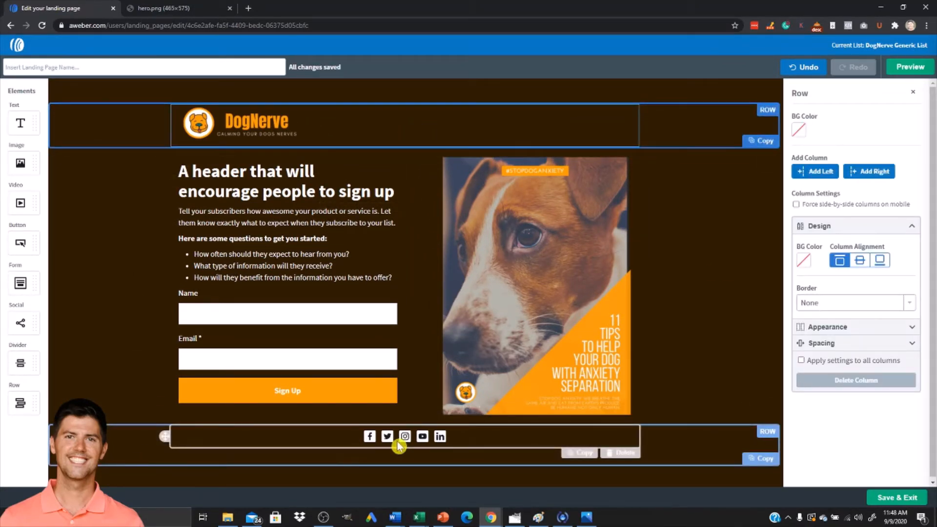
{"action": "left_click", "coordinate": [435, 437]}
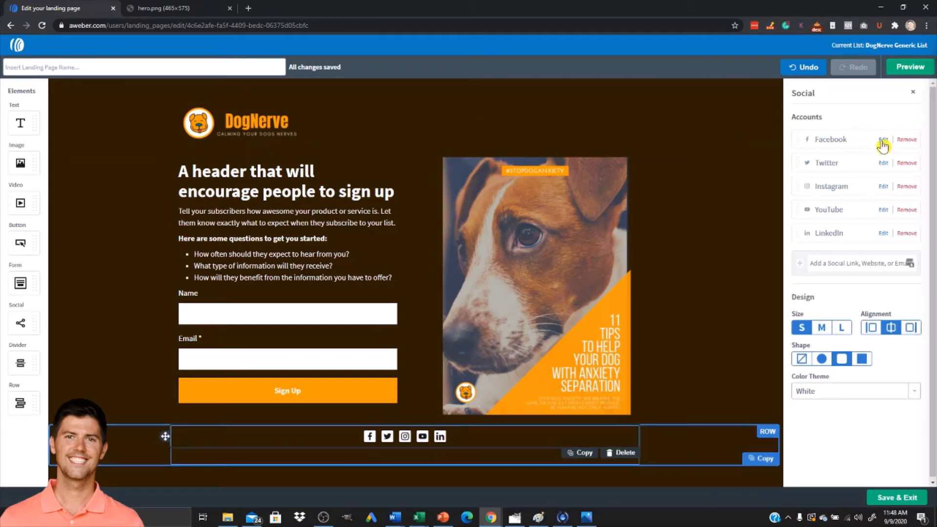
{"action": "left_click", "coordinate": [883, 142]}
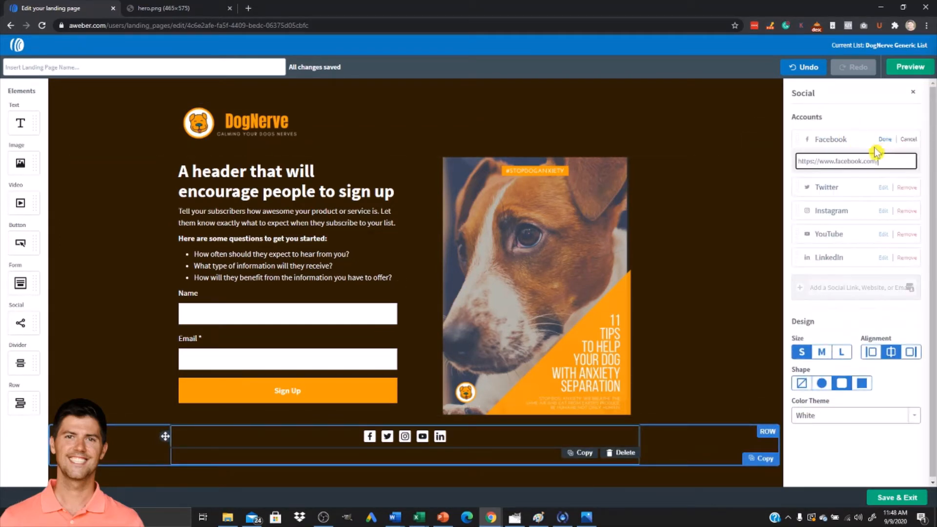
{"action": "left_click", "coordinate": [884, 140]}
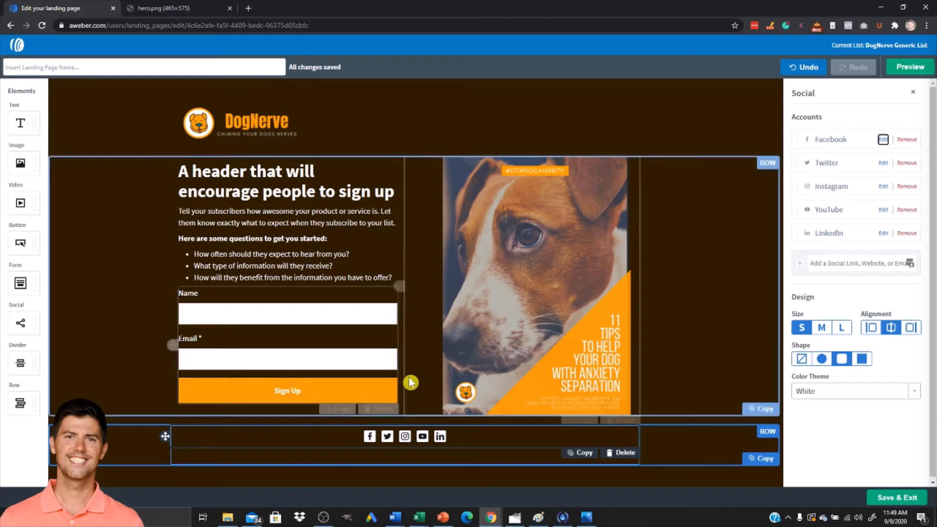
Replace the main header text with "Grab your free e-book!".
{"action": "triple_click", "coordinate": [230, 171]}
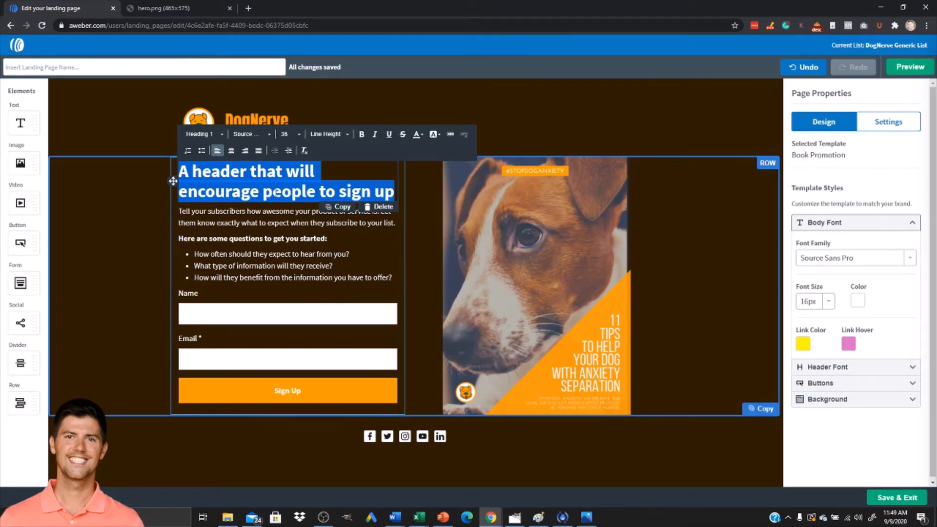
{"action": "type", "text": "Grab your free e-book!"}
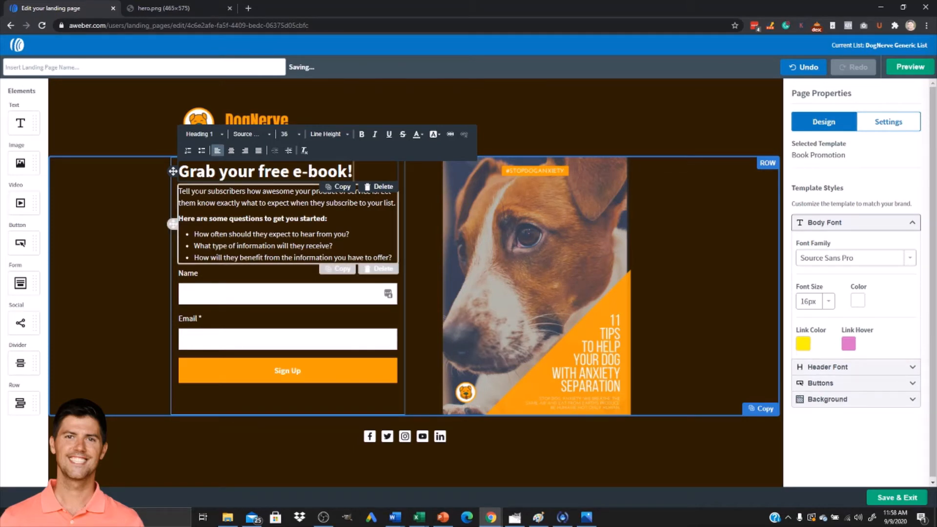
Replace the intro paragraph with "11 critical tips to help your dog overcome anxiety separation.".
{"action": "left_click", "coordinate": [180, 199]}
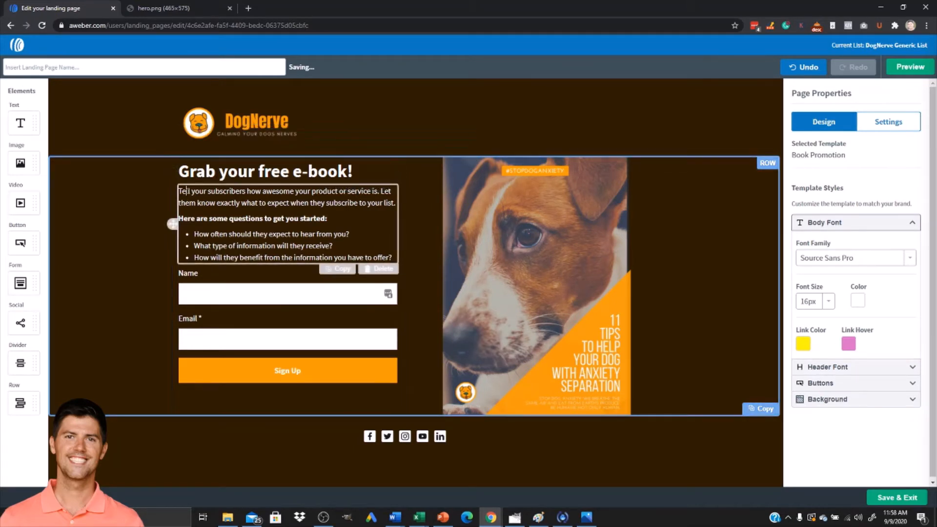
{"action": "left_click_drag", "start_coordinate": [394, 203], "coordinate": [179, 192]}
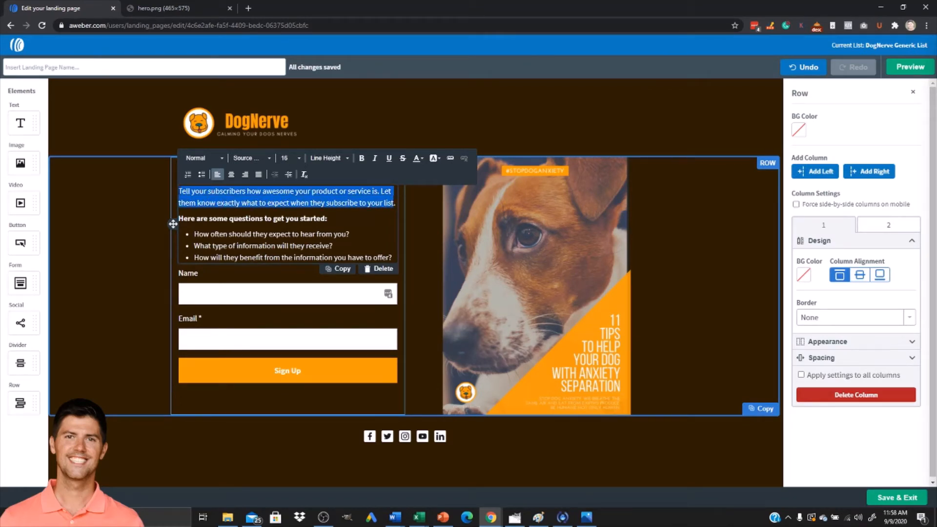
{"action": "type", "text": "11"}
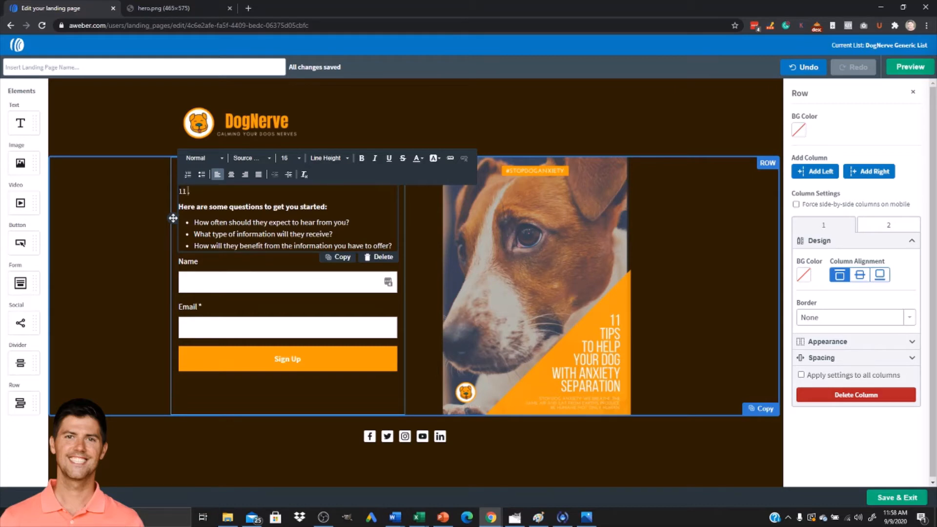
{"action": "type", "text": " critical tips to help your dog overcome"}
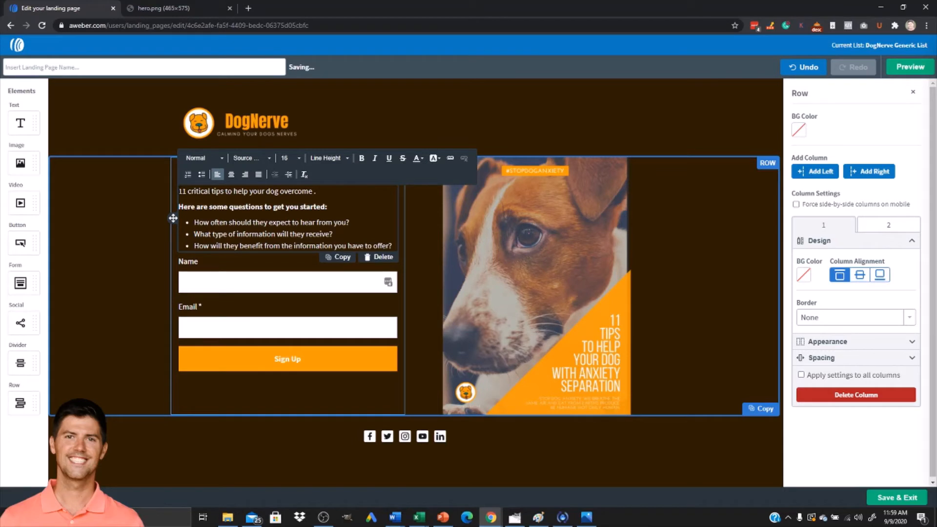
{"action": "type", "text": "anxiety separation"}
Change the bold subheading above the bullet list to "What you'll get:".
{"action": "left_click_drag", "start_coordinate": [179, 207], "coordinate": [325, 207]}
{"action": "type", "text": "What is"}
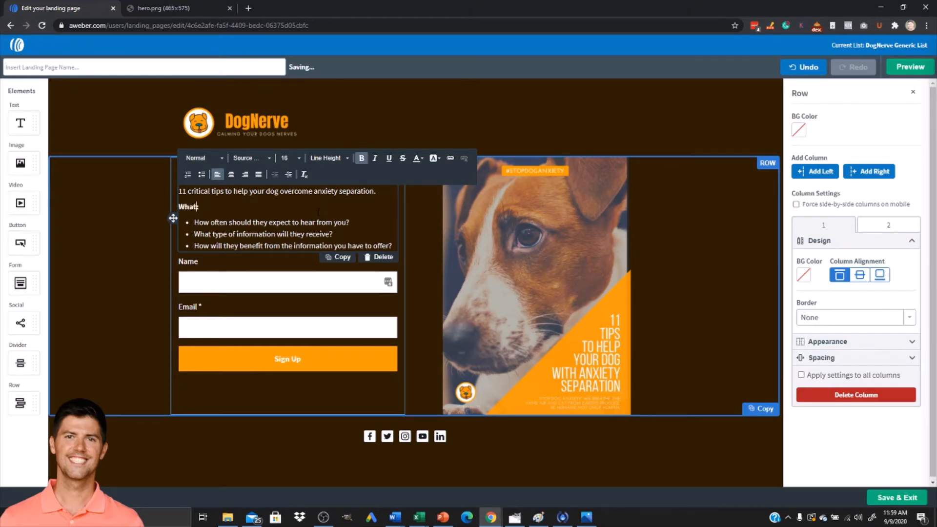
{"action": "key", "text": "BackSpace"}
{"action": "key", "text": "BackSpace"}
{"action": "type", "text": "you'll get"}
Save the landing page and exit the editor.
{"action": "left_click_drag", "start_coordinate": [194, 222], "coordinate": [350, 222]}
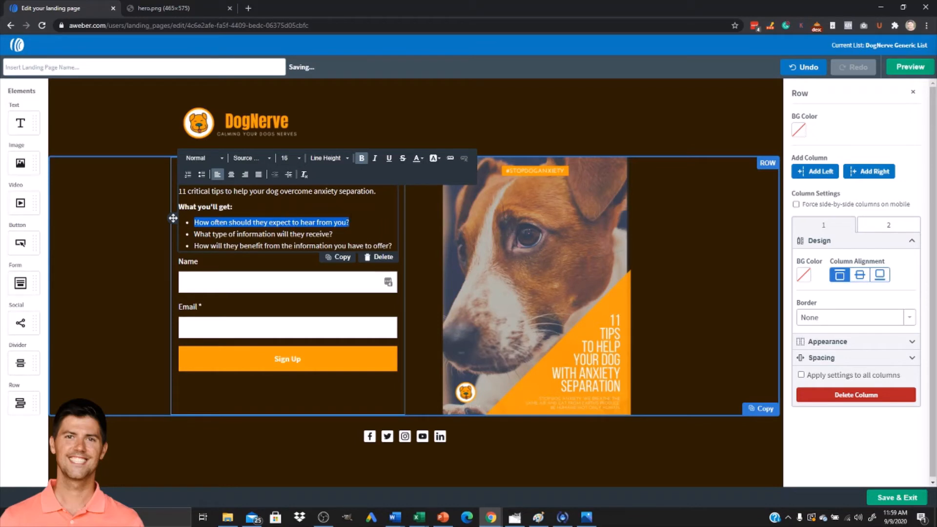
{"action": "left_click", "coordinate": [271, 224]}
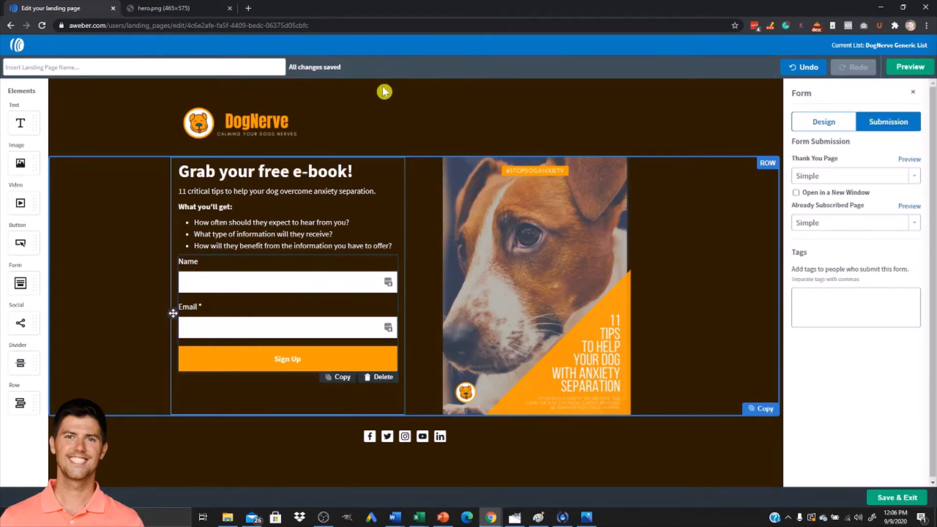
{"action": "left_click", "coordinate": [906, 499]}
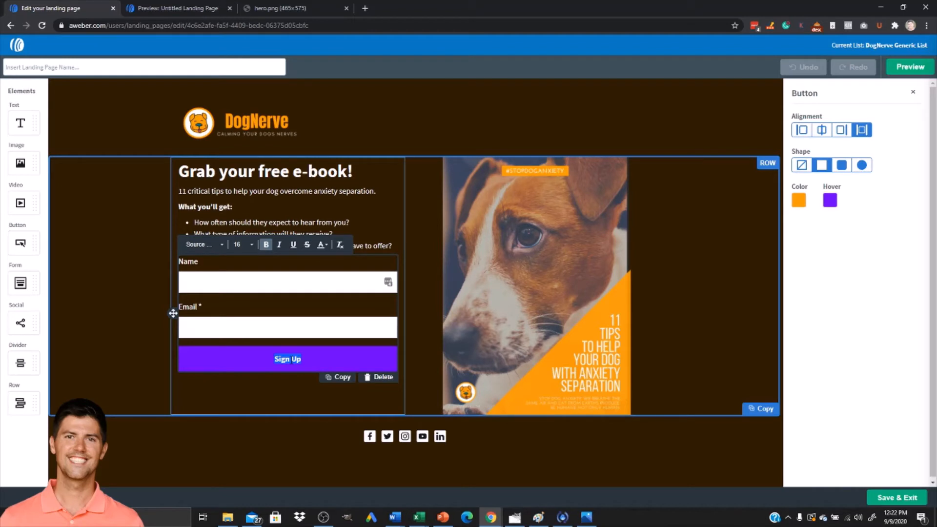
Change the sign-up button's label to "GET MY FREE E-BOOK NOW!".
{"action": "type", "text": "GET MY FREE E-BOOK NOW!"}
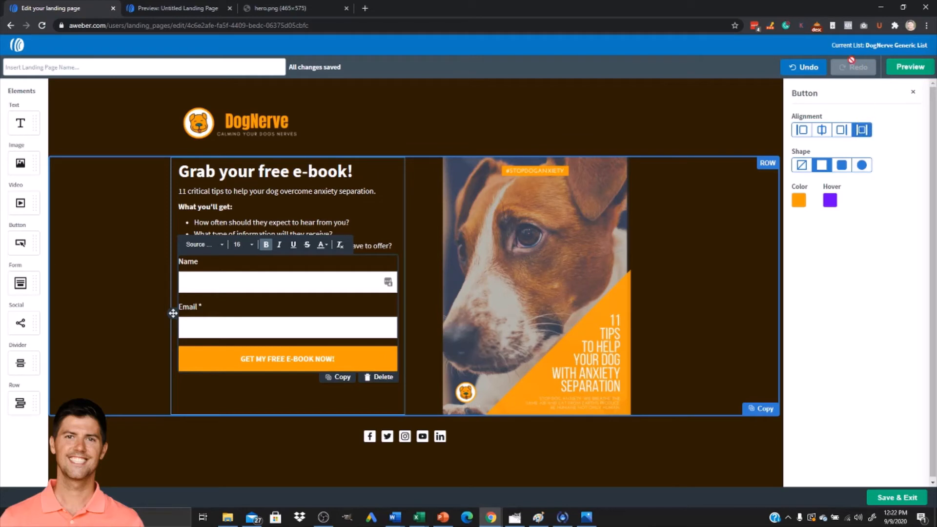
Preview the landing page in mobile device view, scrolling through the whole page before returning to desktop view.
{"action": "left_click", "coordinate": [908, 67]}
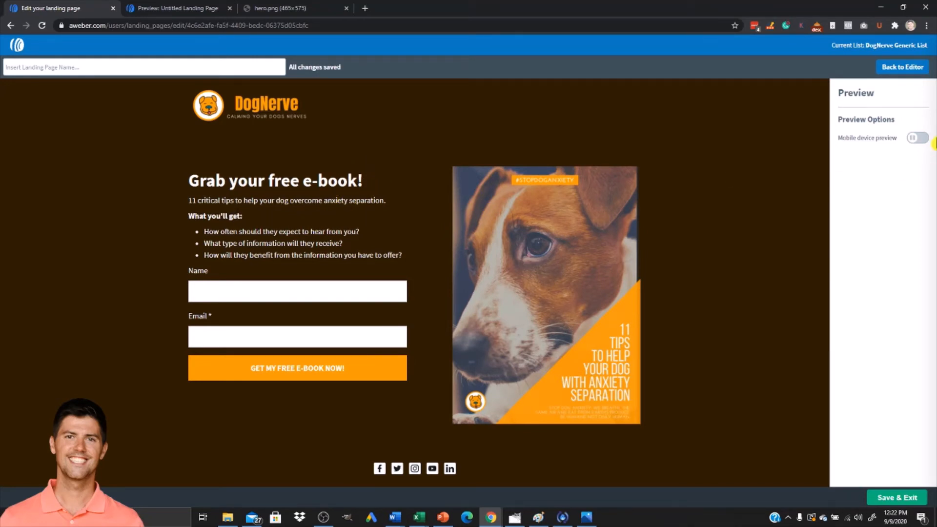
{"action": "left_click", "coordinate": [920, 138]}
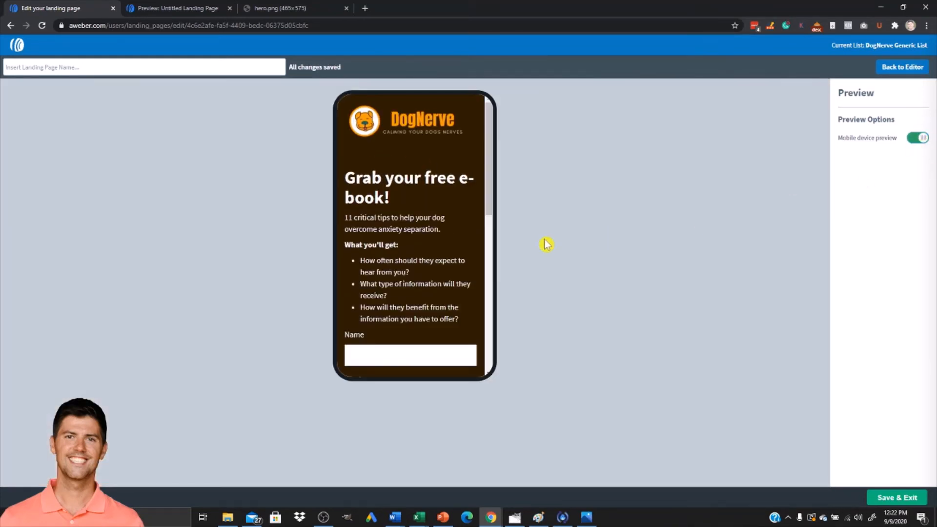
{"action": "scroll", "coordinate": [445, 263], "scroll_direction": "down", "scroll_amount": 3}
{"action": "scroll", "coordinate": [439, 271], "scroll_direction": "up", "scroll_amount": 5}
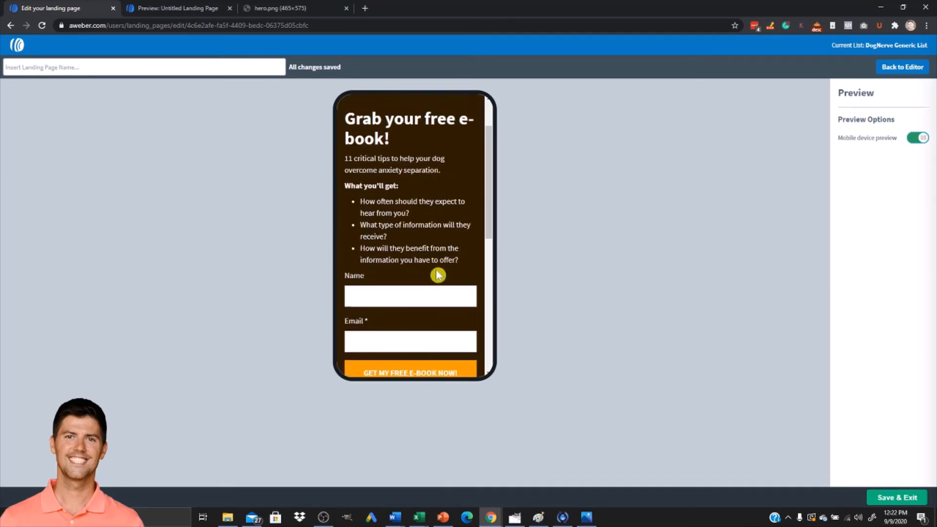
{"action": "scroll", "coordinate": [413, 251], "scroll_direction": "down", "scroll_amount": 6}
{"action": "scroll", "coordinate": [410, 257], "scroll_direction": "down", "scroll_amount": 4}
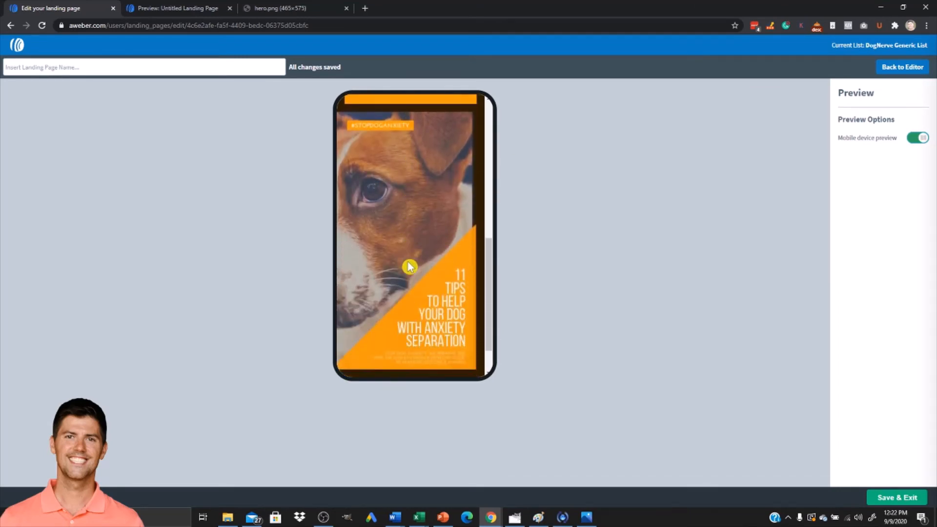
{"action": "scroll", "coordinate": [408, 266], "scroll_direction": "up", "scroll_amount": 6}
{"action": "scroll", "coordinate": [406, 278], "scroll_direction": "up", "scroll_amount": 6}
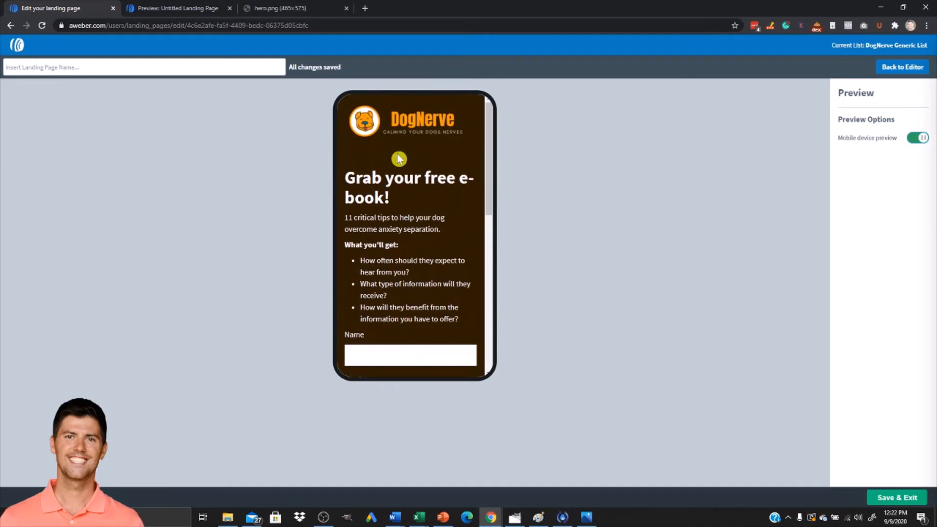
{"action": "left_click", "coordinate": [917, 139]}
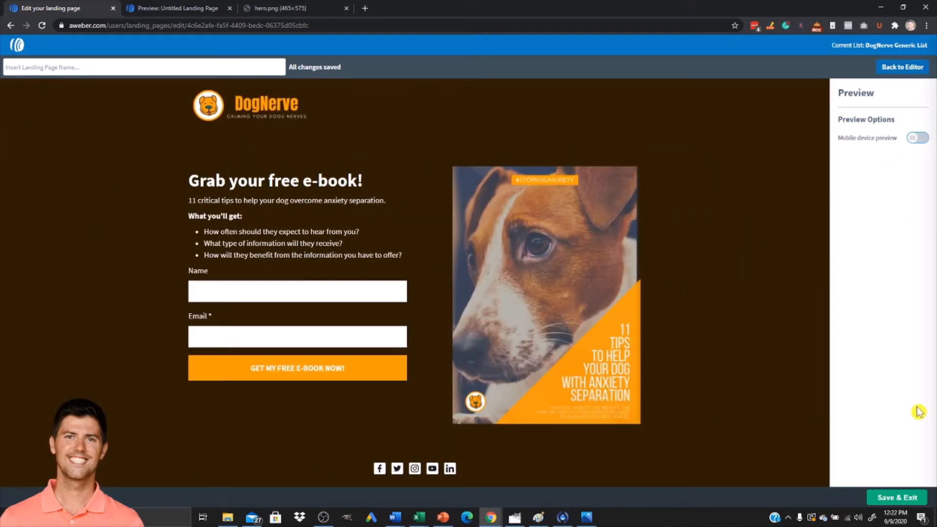
Save and exit the editor, then publish the landing page.
{"action": "left_click", "coordinate": [887, 503]}
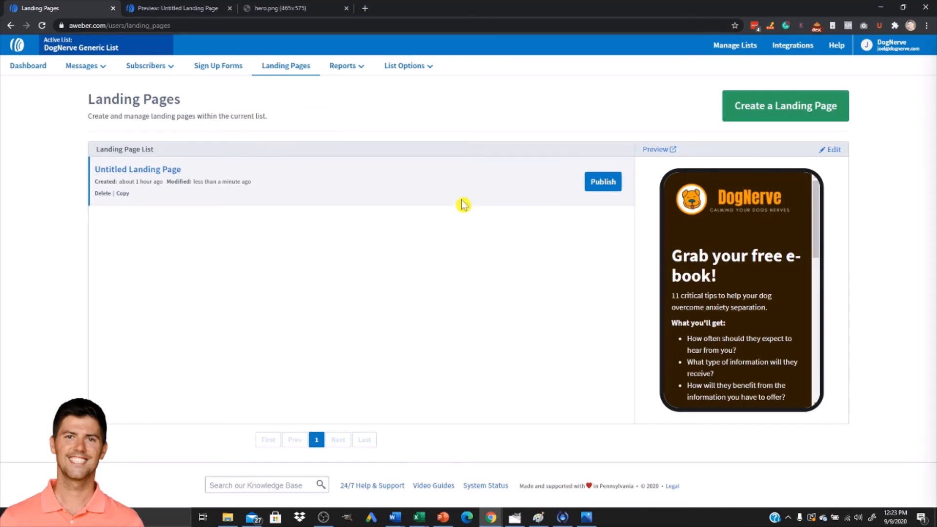
{"action": "left_click", "coordinate": [613, 183]}
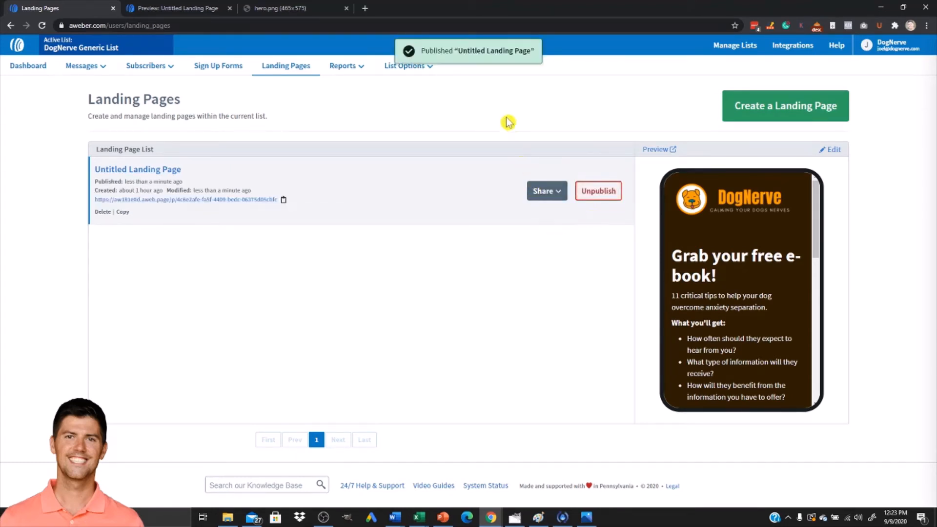
Copy the published landing page's URL and open it in another browser tab.
{"action": "left_click", "coordinate": [563, 198]}
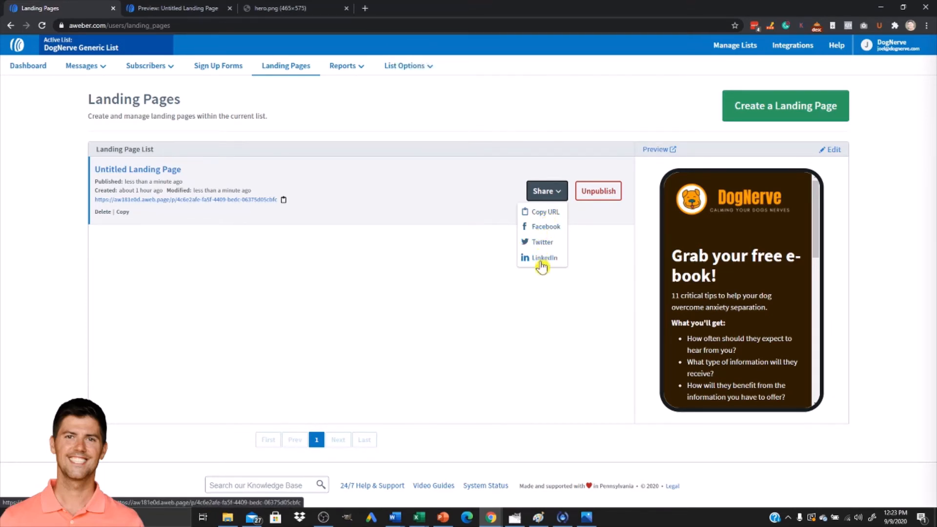
{"action": "left_click", "coordinate": [546, 212]}
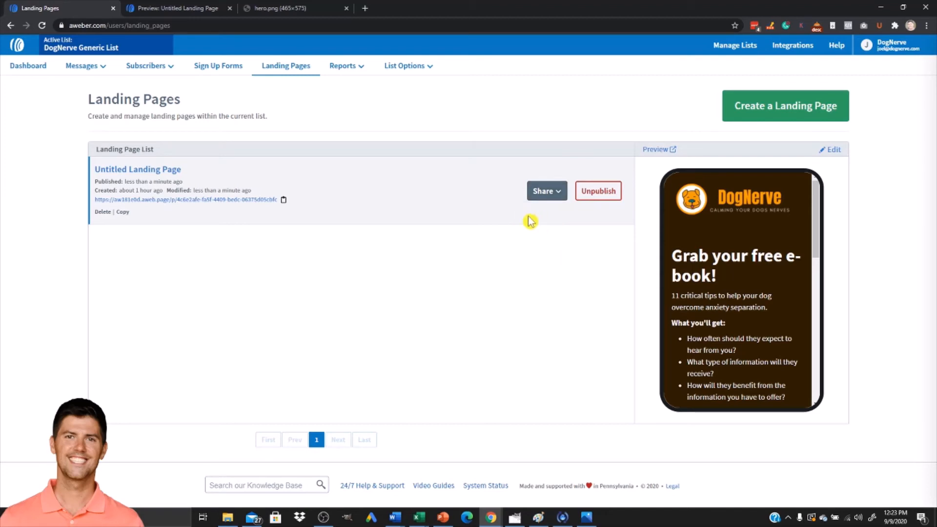
{"action": "left_click", "coordinate": [269, 14]}
{"action": "left_click", "coordinate": [213, 27]}
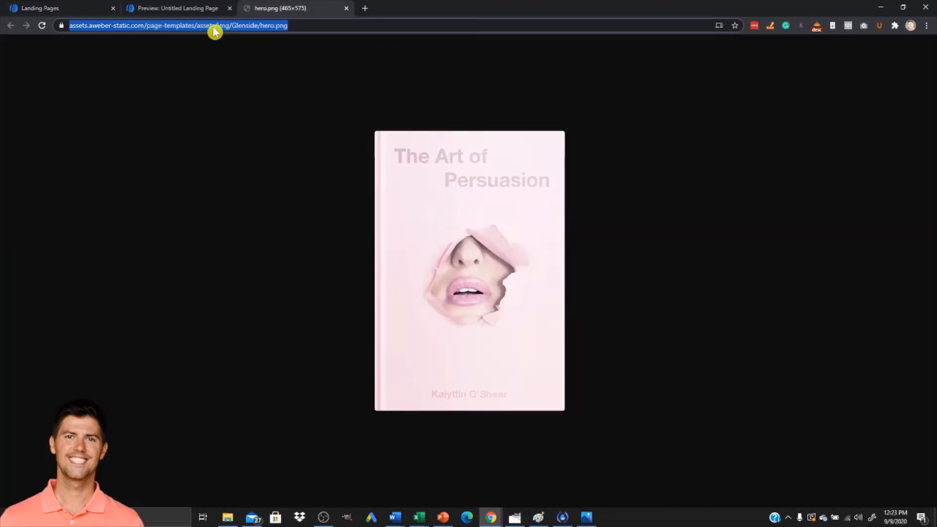
{"action": "type", "text": "https://aw181e0d.aweb.page/p/4c6e2afe-fa5f-4409-bedc-06375d05cbfc"}
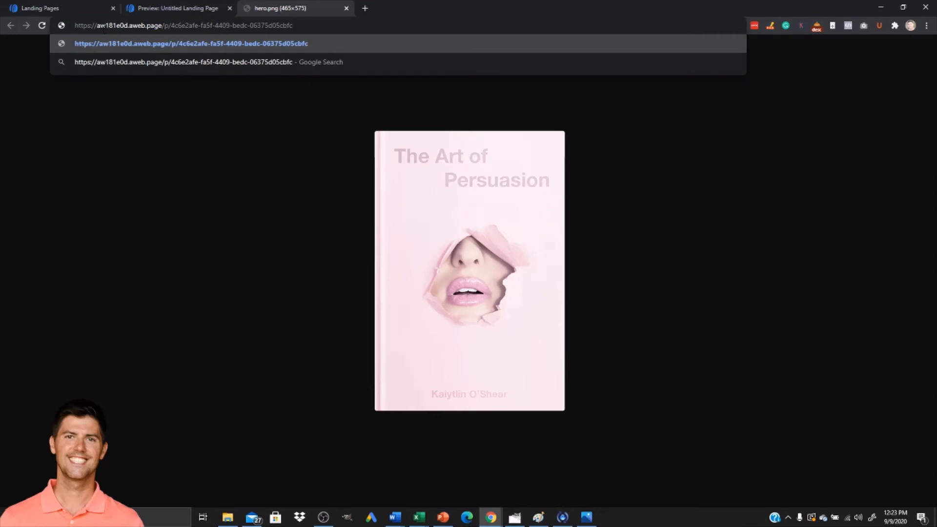
{"action": "left_click_drag", "start_coordinate": [97, 25], "coordinate": [159, 27]}
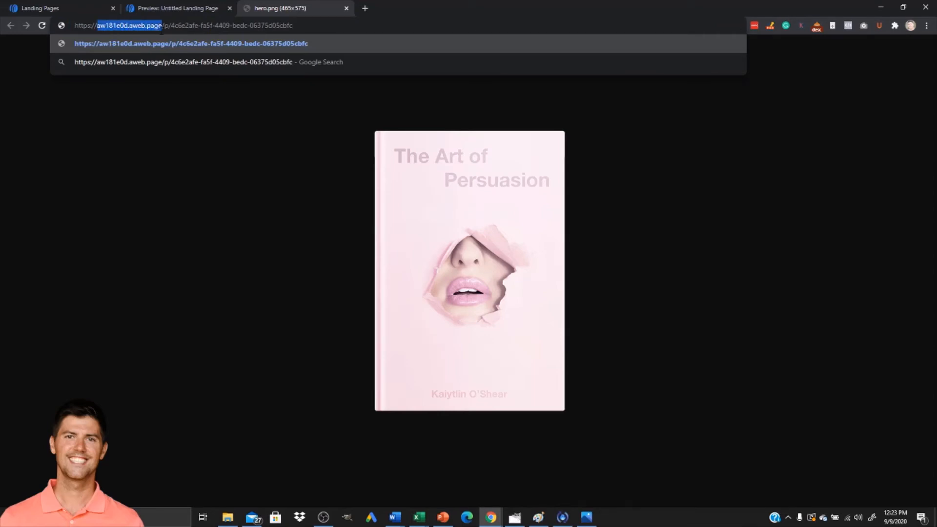
{"action": "left_click", "coordinate": [298, 27]}
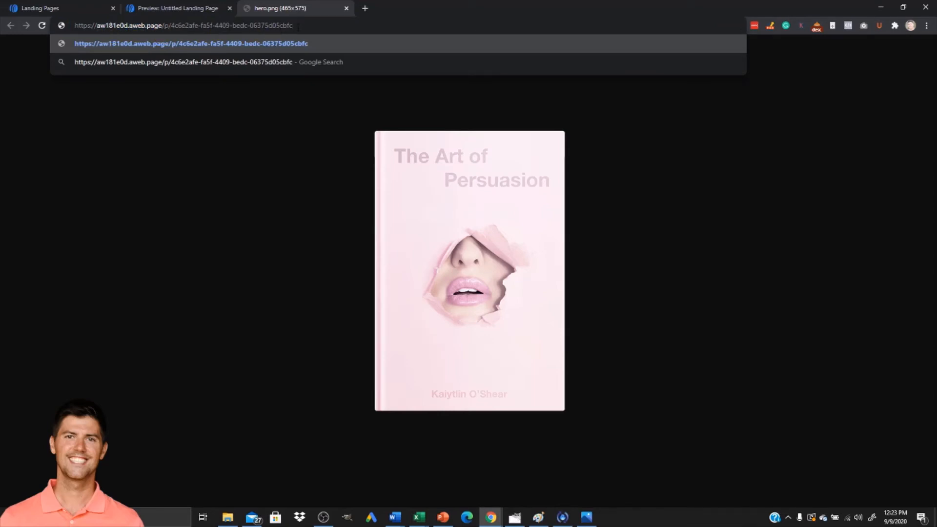
{"action": "key", "text": "Return"}
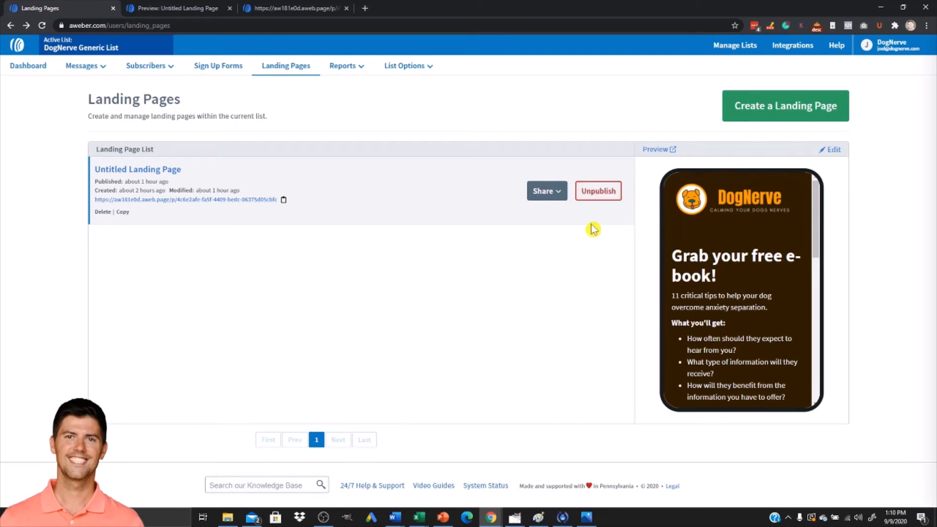
Reopen the landing page in the editor and review its Settings, including the preview URL and custom page path.
{"action": "left_click", "coordinate": [831, 150]}
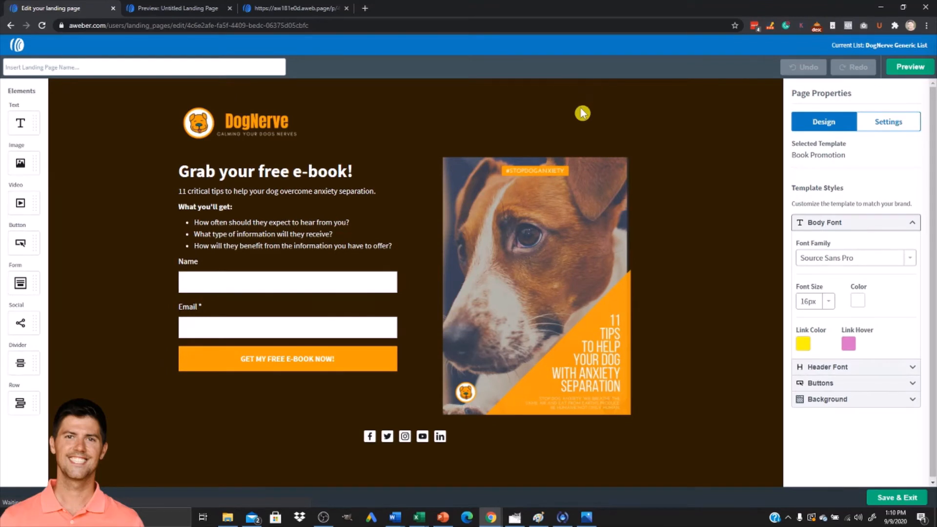
{"action": "left_click", "coordinate": [898, 125]}
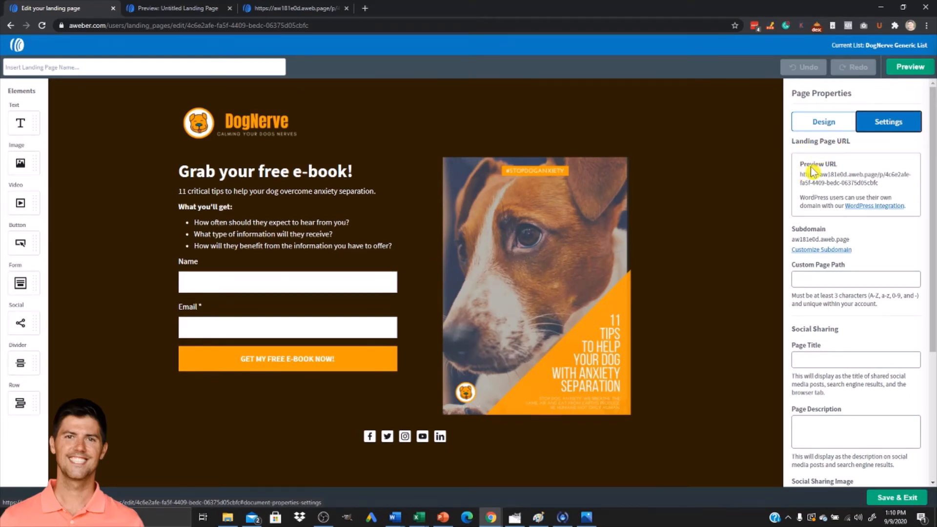
{"action": "left_click_drag", "start_coordinate": [803, 175], "coordinate": [881, 185]}
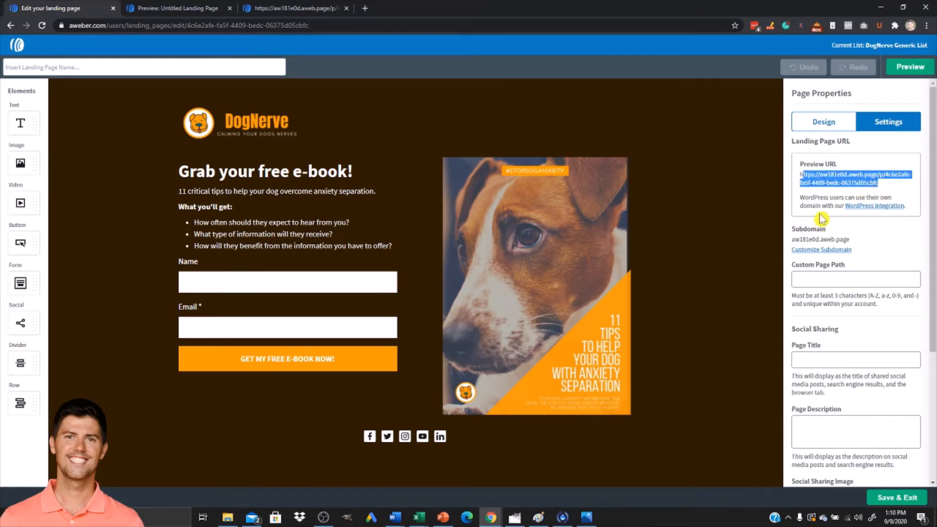
{"action": "left_click", "coordinate": [801, 199]}
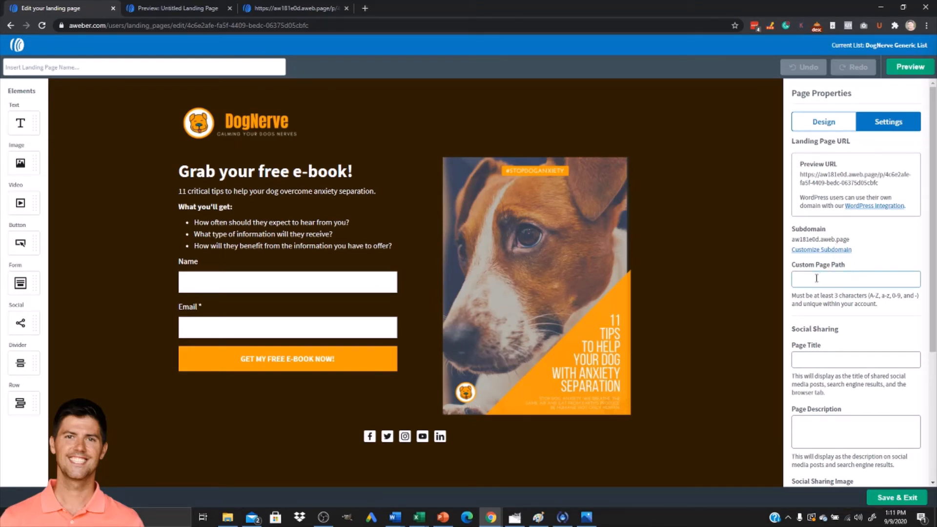
{"action": "scroll", "coordinate": [873, 292], "scroll_direction": "down", "scroll_amount": 3}
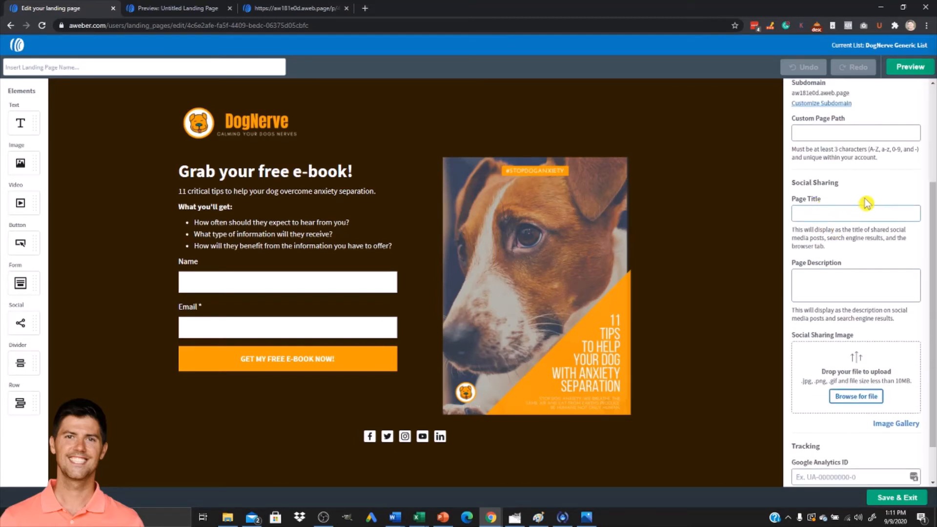
{"action": "scroll", "coordinate": [864, 203], "scroll_direction": "up", "scroll_amount": 3}
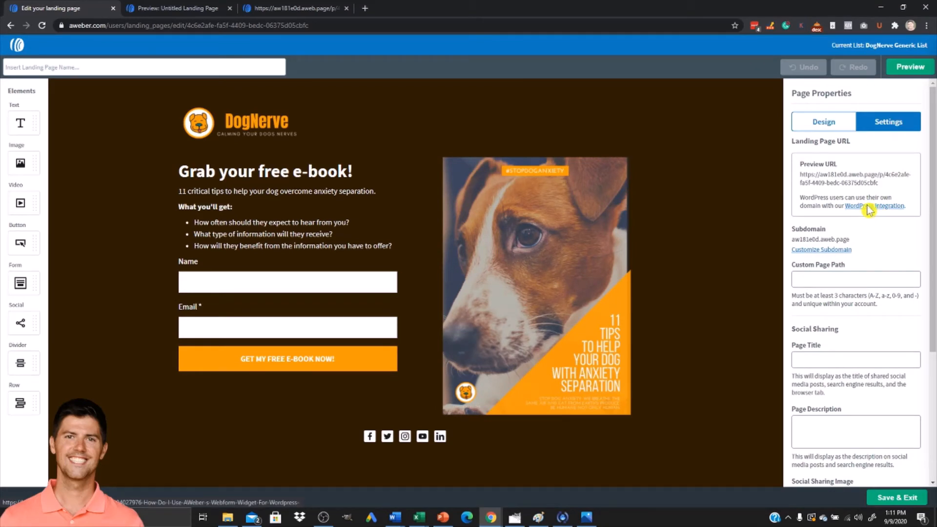
Open the WordPress integration help article and read through its installation steps.
{"action": "left_click", "coordinate": [867, 211]}
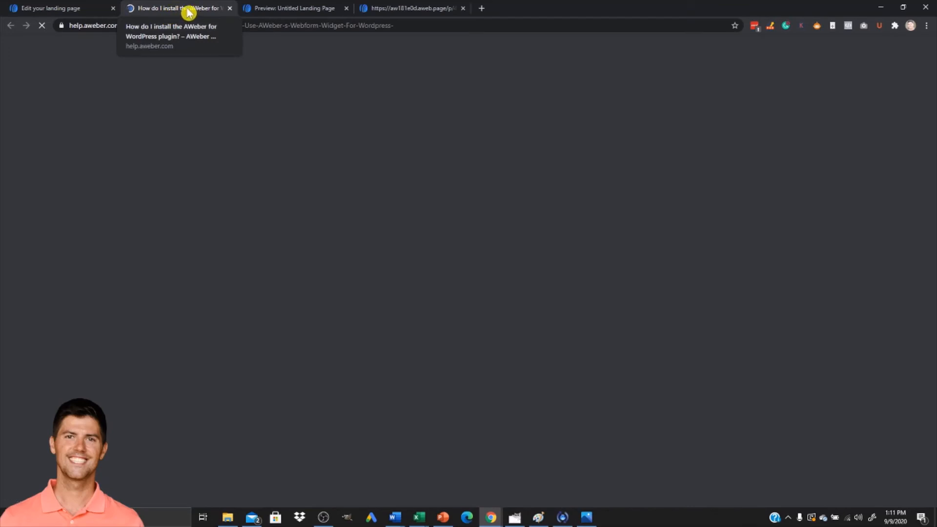
{"action": "scroll", "coordinate": [303, 268], "scroll_direction": "down", "scroll_amount": 2}
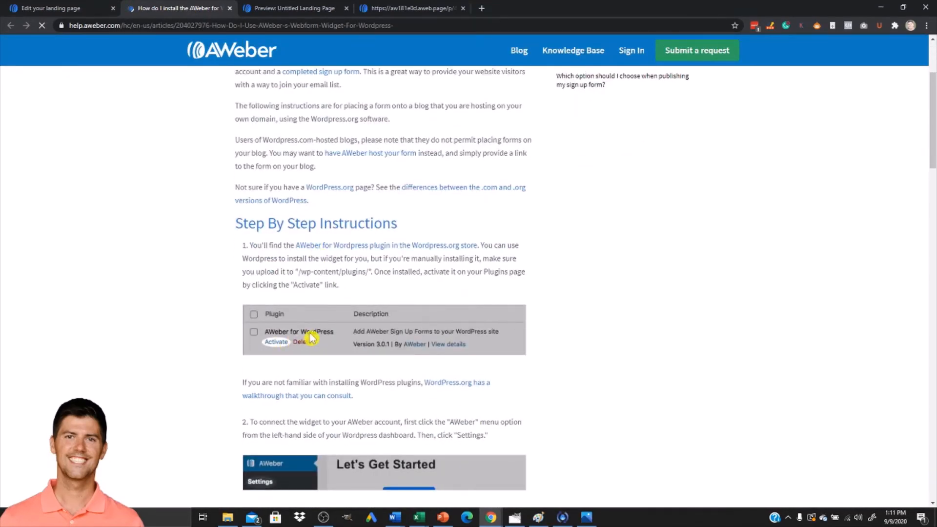
{"action": "scroll", "coordinate": [310, 345], "scroll_direction": "down", "scroll_amount": 6}
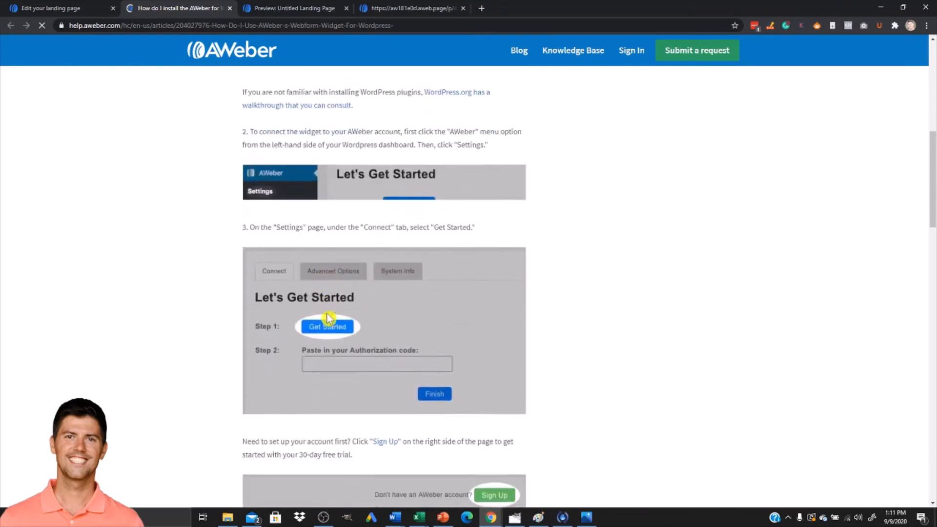
{"action": "scroll", "coordinate": [327, 337], "scroll_direction": "down", "scroll_amount": 2}
{"action": "scroll", "coordinate": [358, 272], "scroll_direction": "down", "scroll_amount": 2}
{"action": "scroll", "coordinate": [412, 305], "scroll_direction": "down", "scroll_amount": 3}
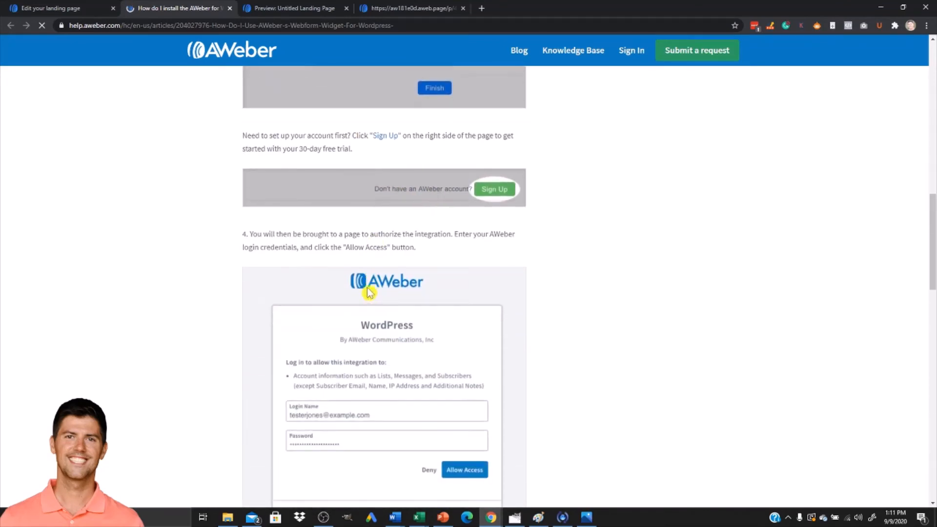
{"action": "scroll", "coordinate": [306, 276], "scroll_direction": "down", "scroll_amount": 7}
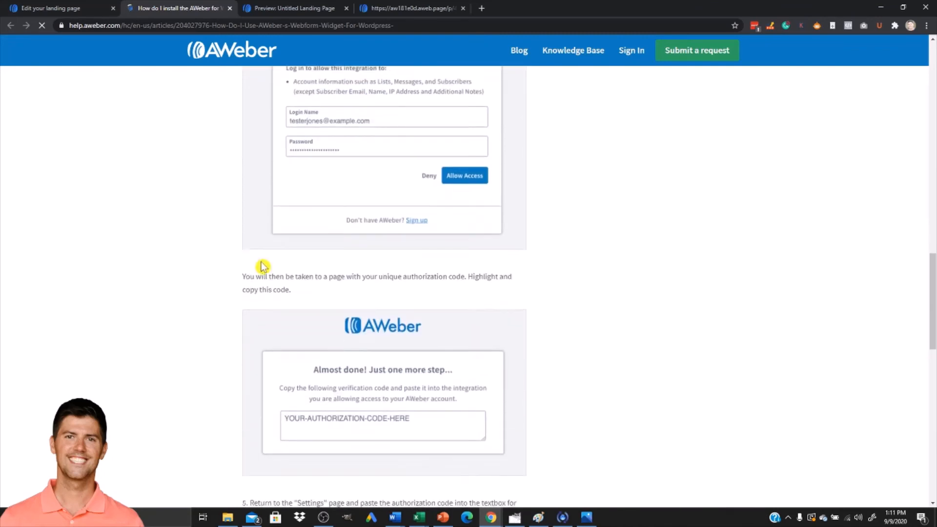
{"action": "scroll", "coordinate": [277, 331], "scroll_direction": "down", "scroll_amount": 5}
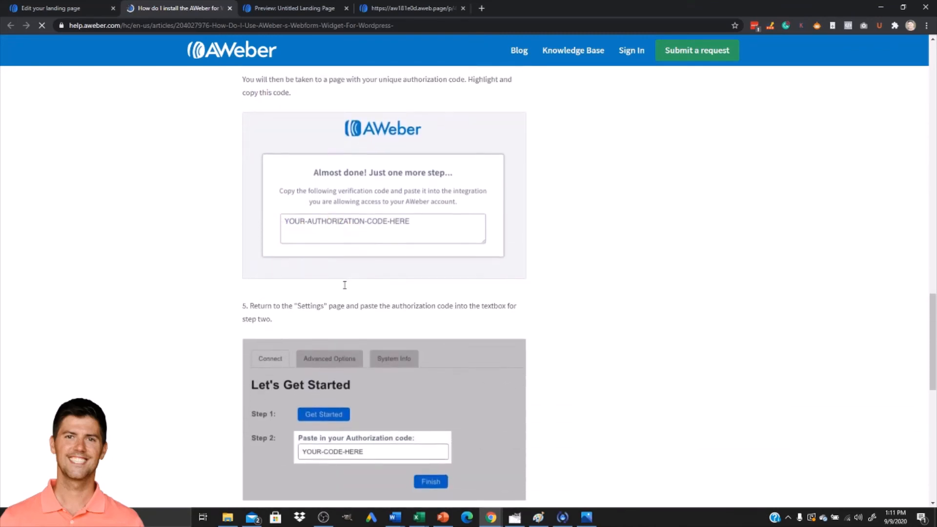
{"action": "scroll", "coordinate": [242, 305], "scroll_direction": "down", "scroll_amount": 4}
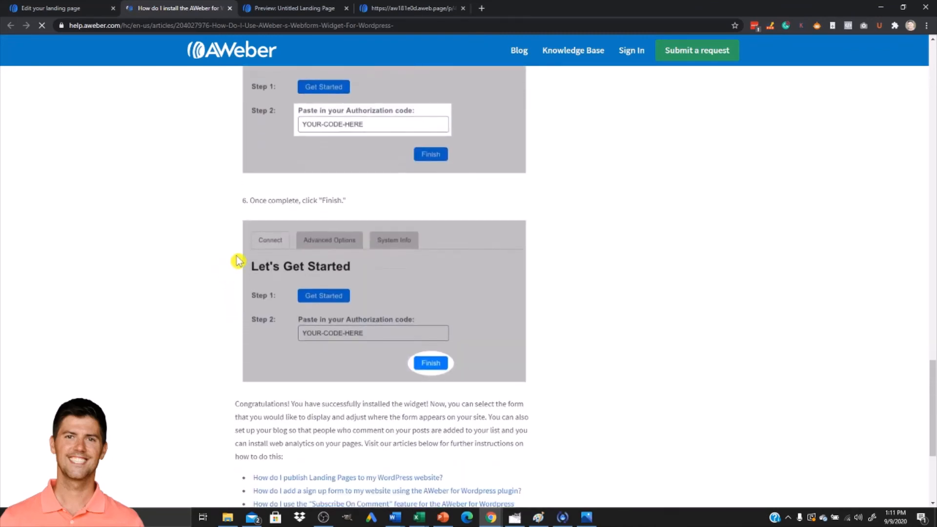
{"action": "scroll", "coordinate": [259, 265], "scroll_direction": "down", "scroll_amount": 4}
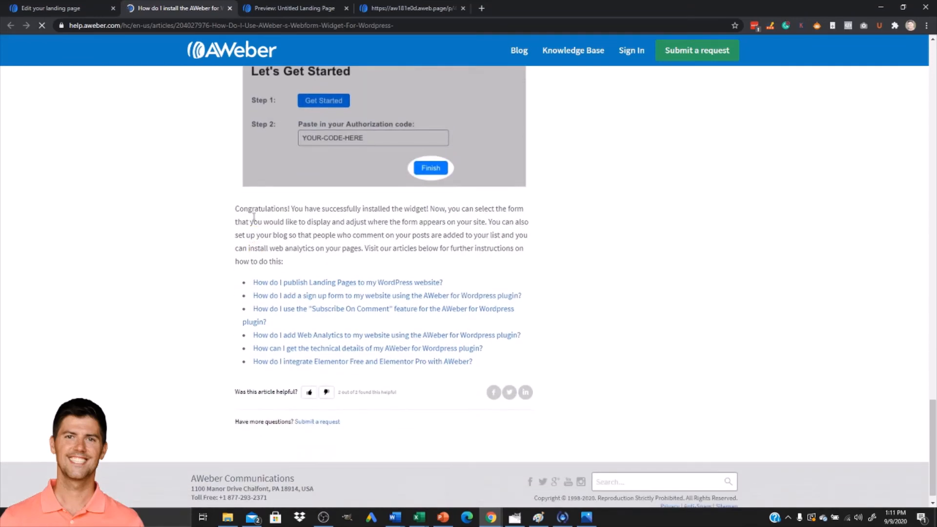
Switch to the DogNerve WordPress site and open the AWeber plugin's Landing Pages screen.
{"action": "left_click", "coordinate": [492, 519]}
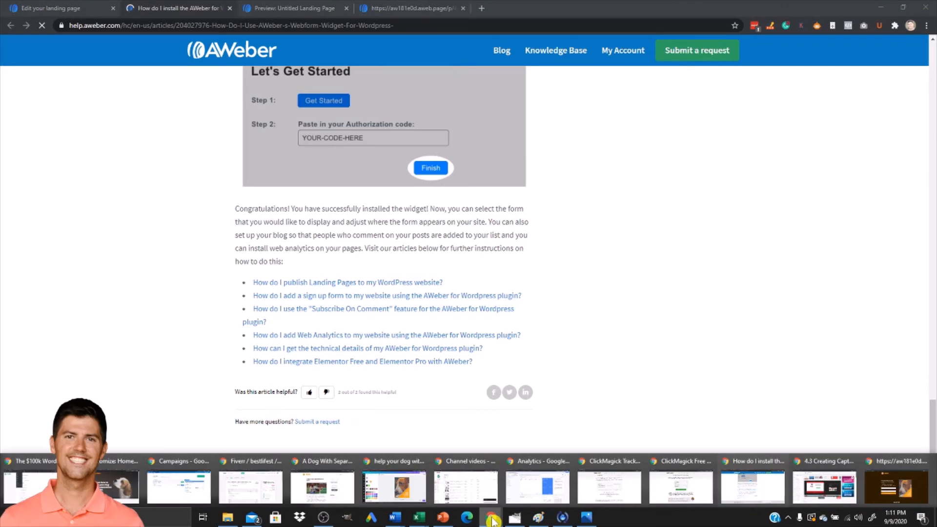
{"action": "left_click", "coordinate": [301, 490]}
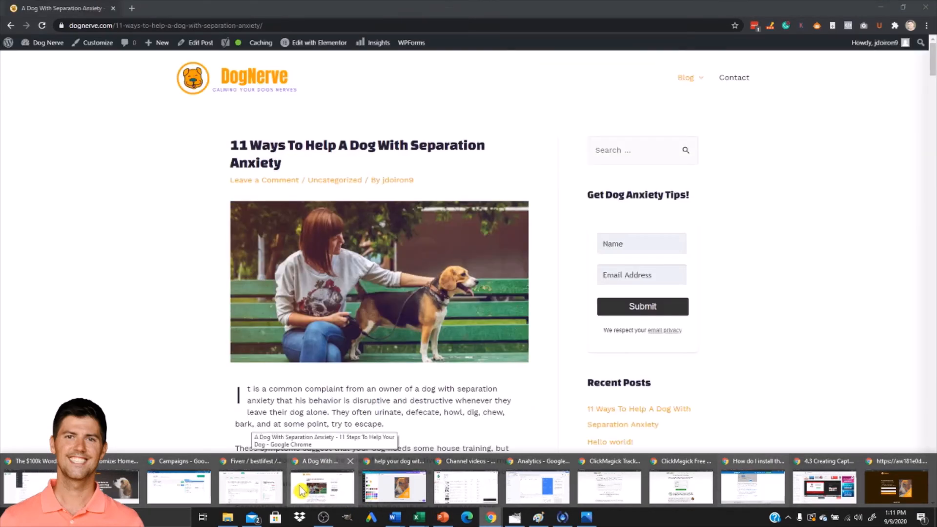
{"action": "left_click", "coordinate": [301, 490]}
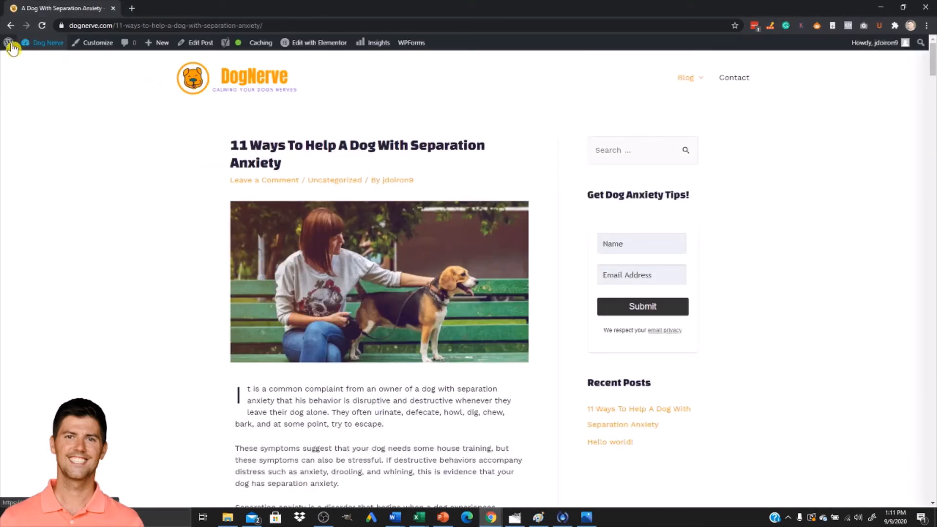
{"action": "left_click", "coordinate": [12, 47]}
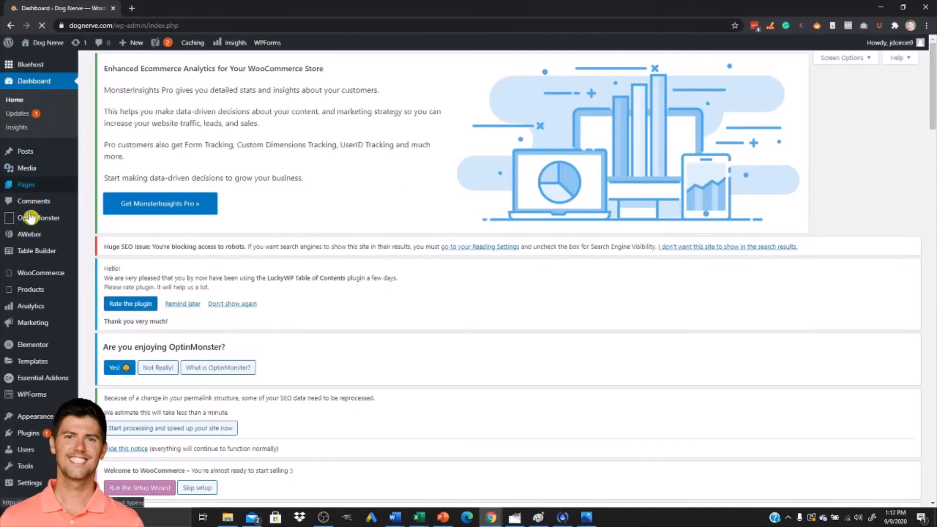
{"action": "left_click", "coordinate": [25, 236]}
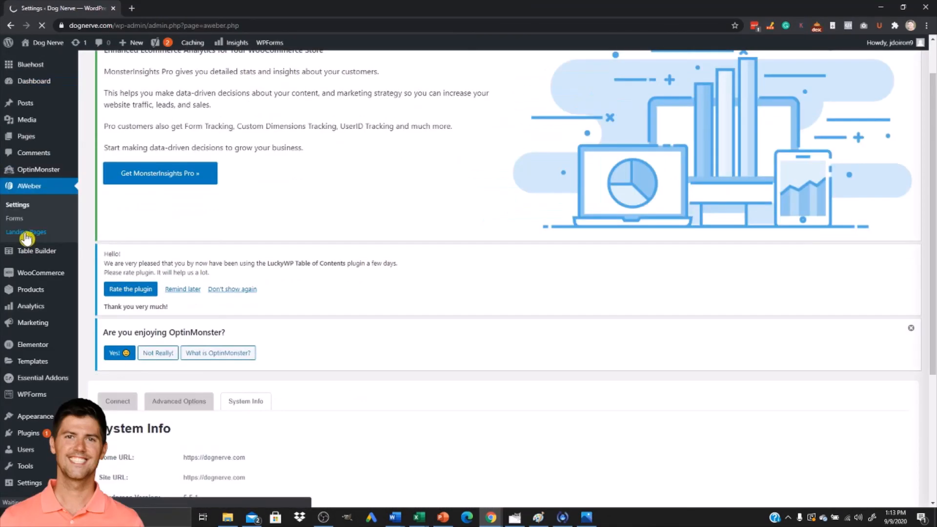
{"action": "left_click", "coordinate": [26, 233]}
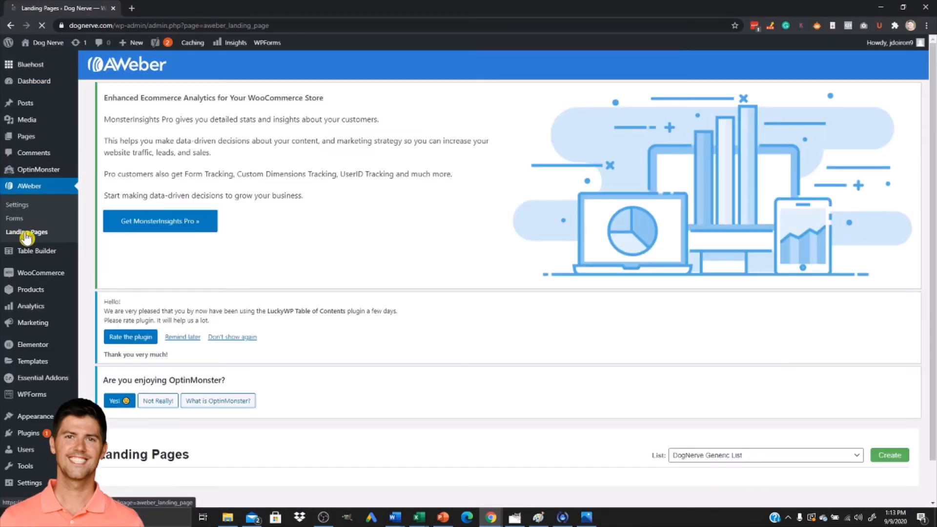
{"action": "scroll", "coordinate": [263, 313], "scroll_direction": "down", "scroll_amount": 1}
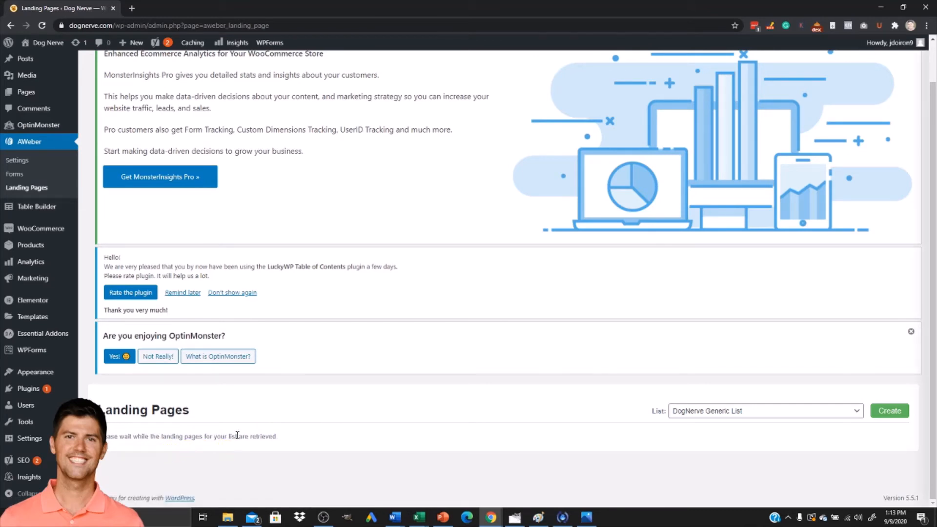
{"action": "scroll", "coordinate": [224, 433], "scroll_direction": "down", "scroll_amount": 1}
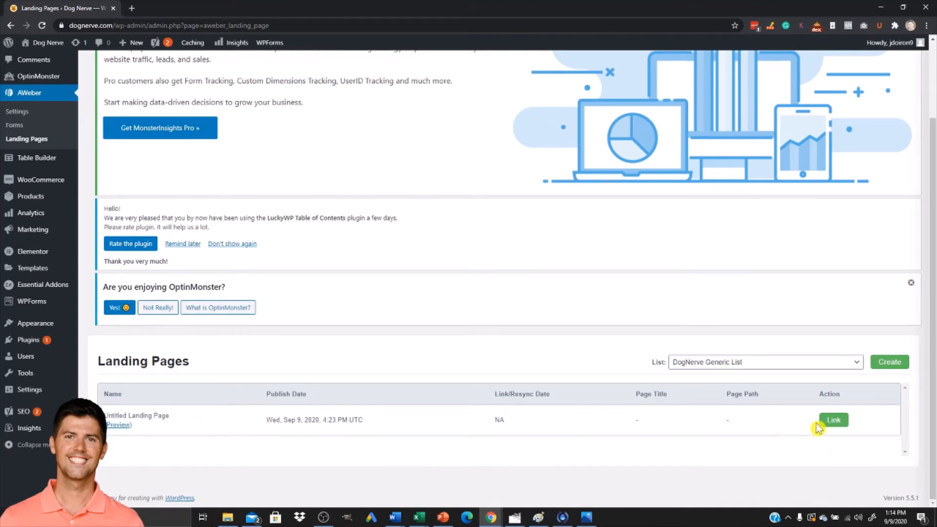
Open the link dialog for the landing page and browse the existing WordPress pages.
{"action": "left_click", "coordinate": [834, 422]}
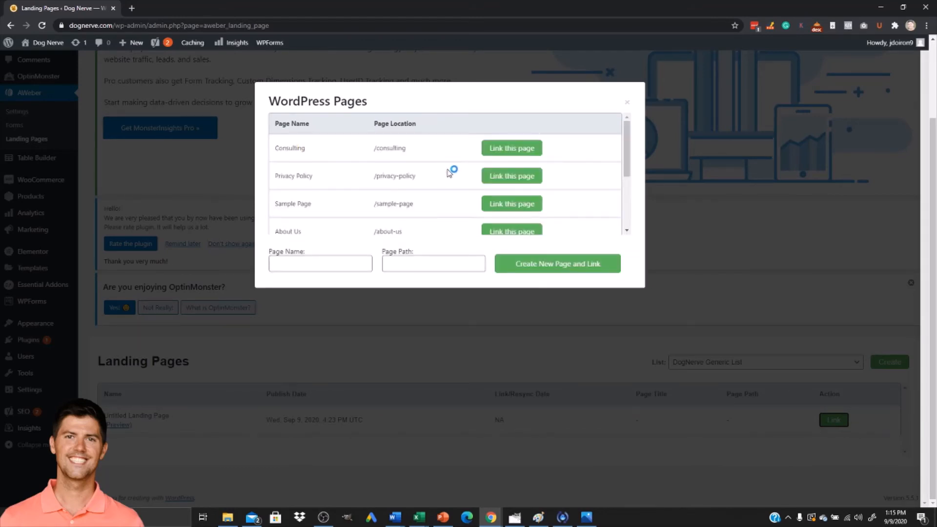
{"action": "scroll", "coordinate": [448, 177], "scroll_direction": "down", "scroll_amount": 1}
{"action": "scroll", "coordinate": [443, 190], "scroll_direction": "down", "scroll_amount": 1}
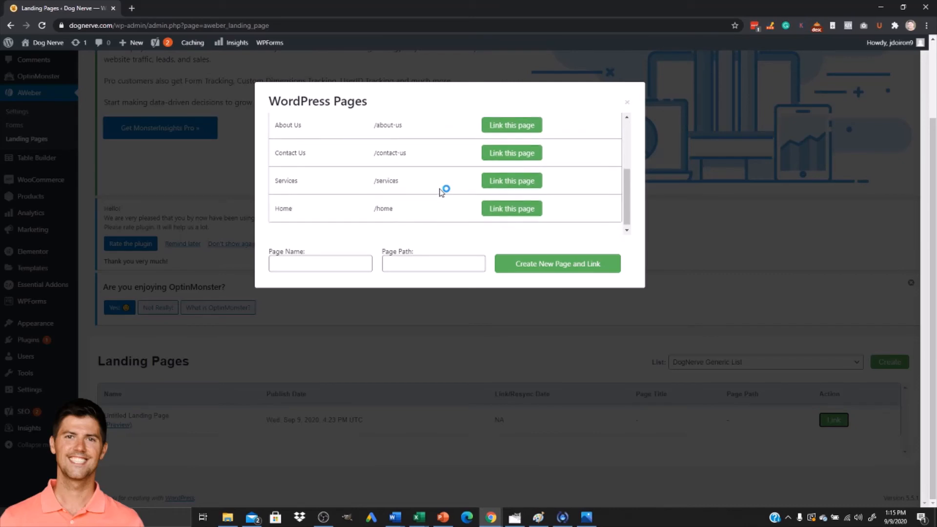
{"action": "scroll", "coordinate": [459, 200], "scroll_direction": "up", "scroll_amount": 1}
{"action": "scroll", "coordinate": [449, 203], "scroll_direction": "up", "scroll_amount": 2}
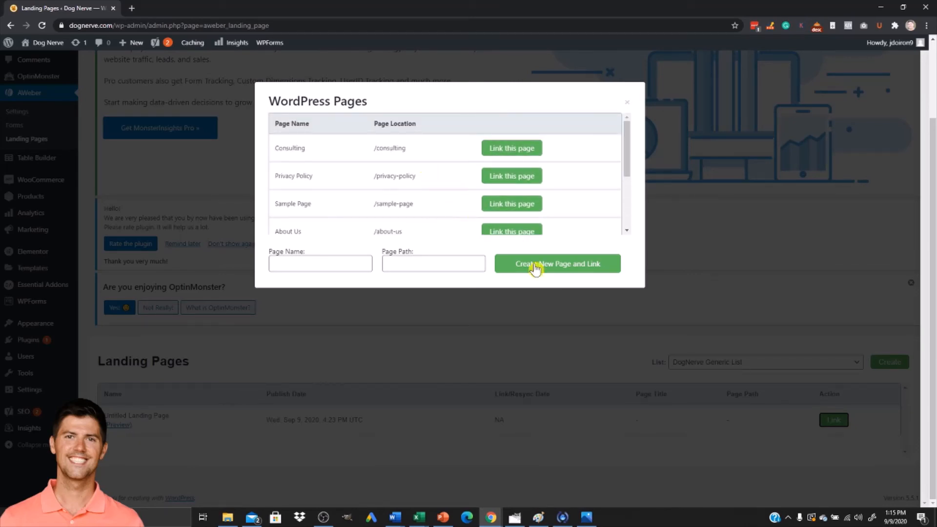
{"action": "left_click", "coordinate": [557, 273]}
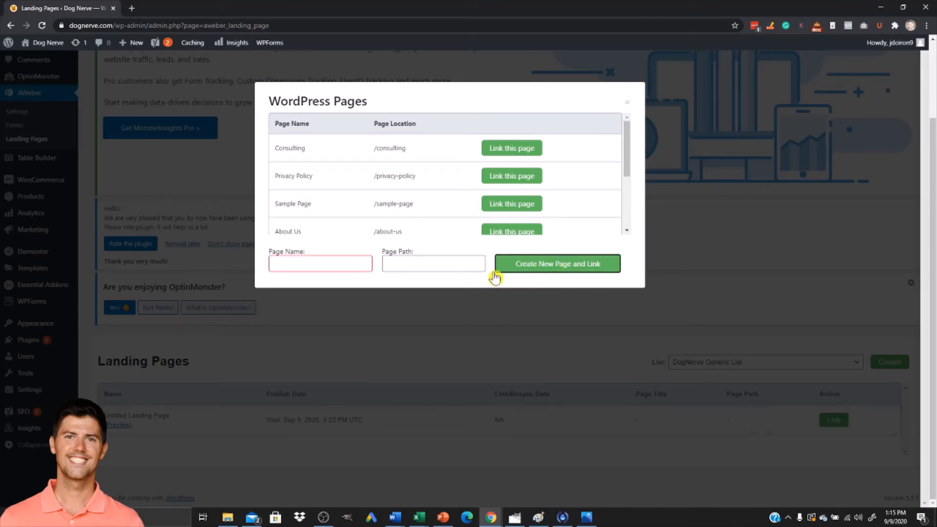
Create and link a new WordPress page named "11 Tips For Dog Anxiety Optin" for the landing page.
{"action": "left_click", "coordinate": [315, 266]}
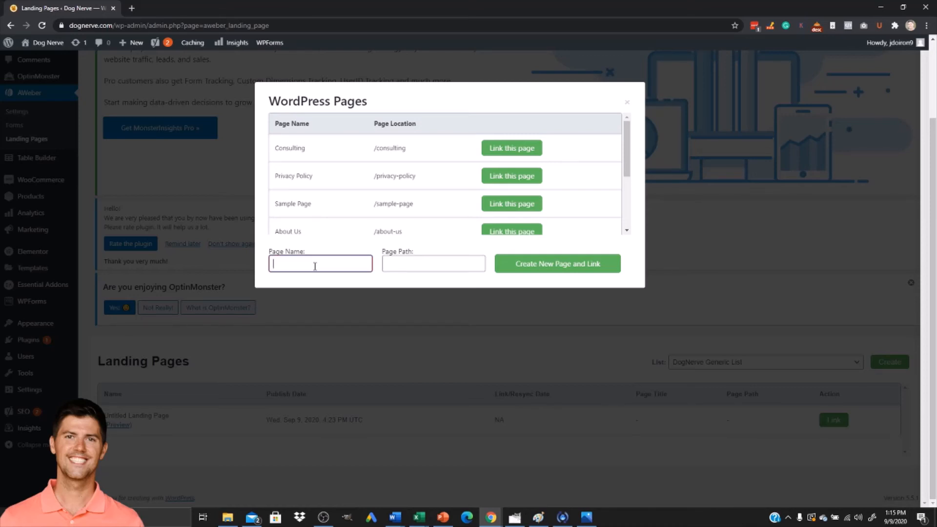
{"action": "type", "text": "Cat"}
{"action": "type", "text": "pture Pag"}
{"action": "type", "text": "e"}
{"action": "left_click_drag", "start_coordinate": [320, 264], "coordinate": [225, 277]}
{"action": "type", "text": "1"}
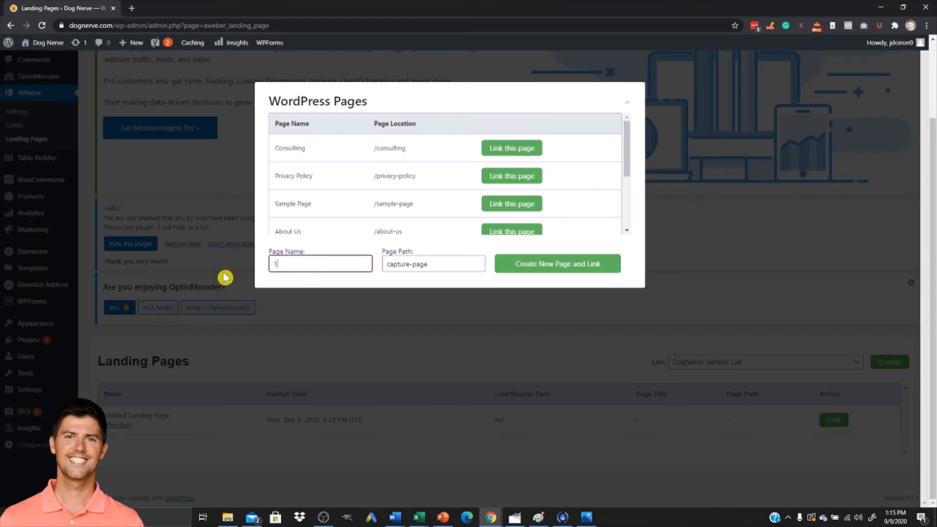
{"action": "type", "text": "1 Tips For Dog Anxiety"}
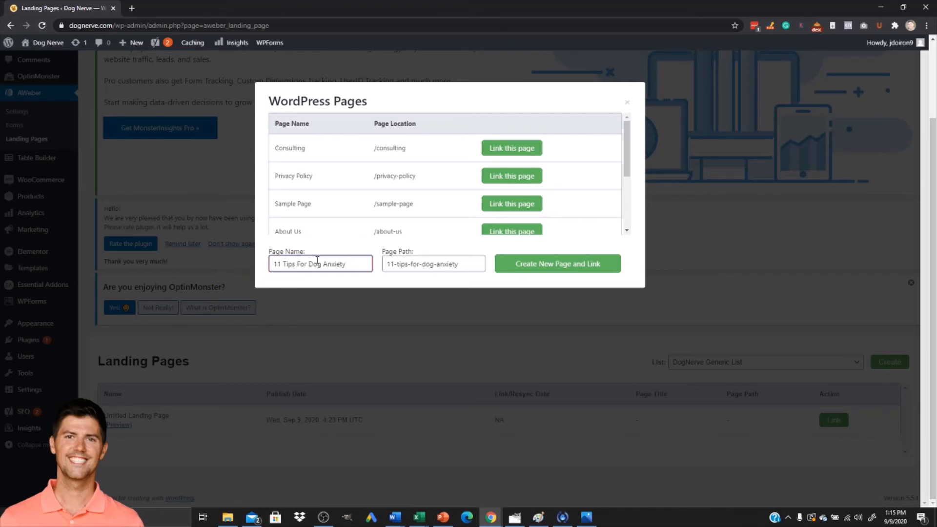
{"action": "type", "text": " Optin"}
{"action": "left_click", "coordinate": [544, 271]}
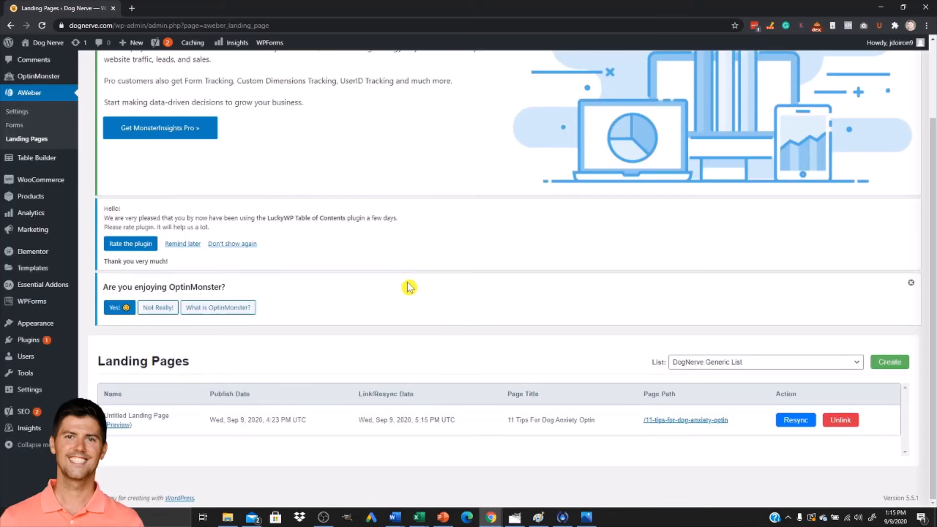
Open the linked page path in a new tab to view the live landing page.
{"action": "right_click", "coordinate": [676, 427]}
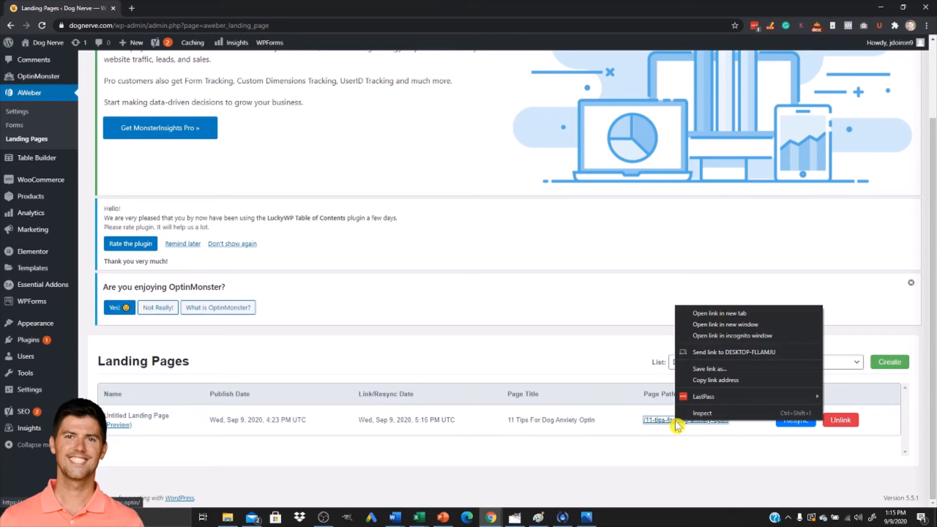
{"action": "left_click", "coordinate": [733, 318]}
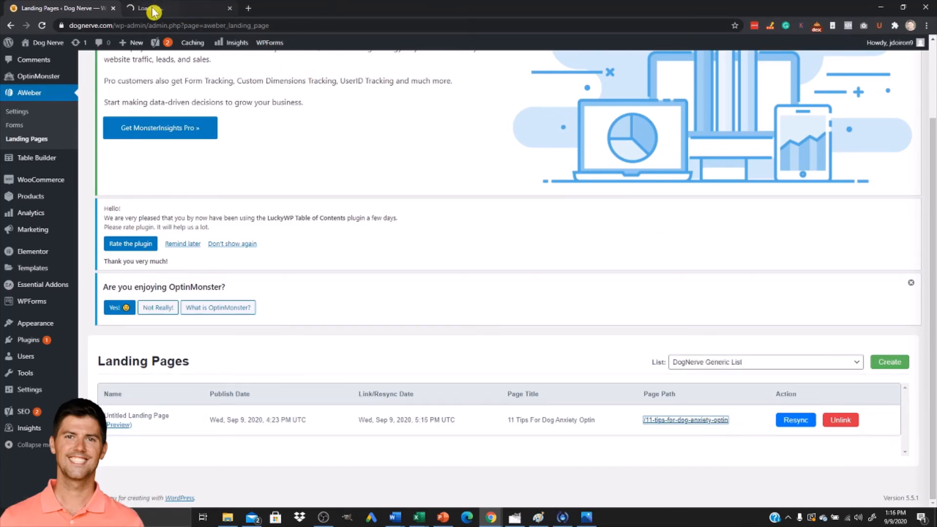
{"action": "left_click", "coordinate": [151, 8]}
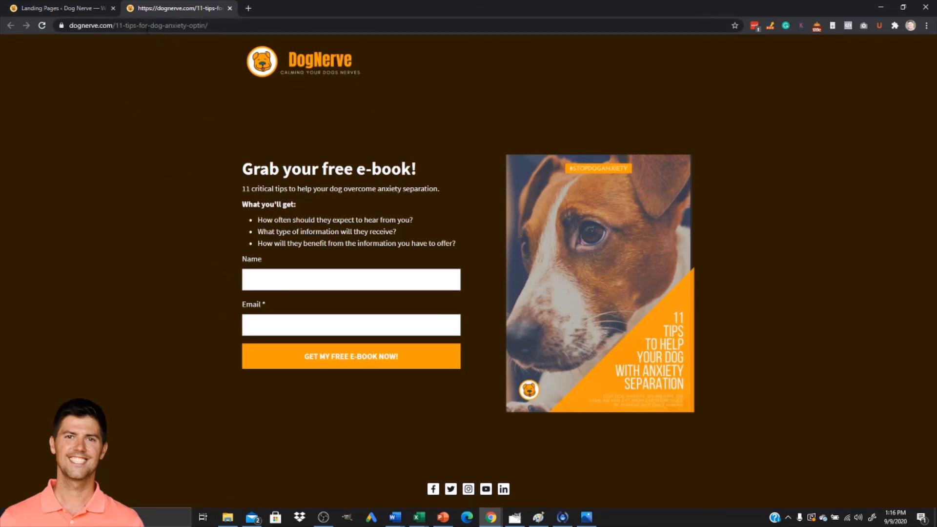
{"action": "left_click", "coordinate": [141, 29]}
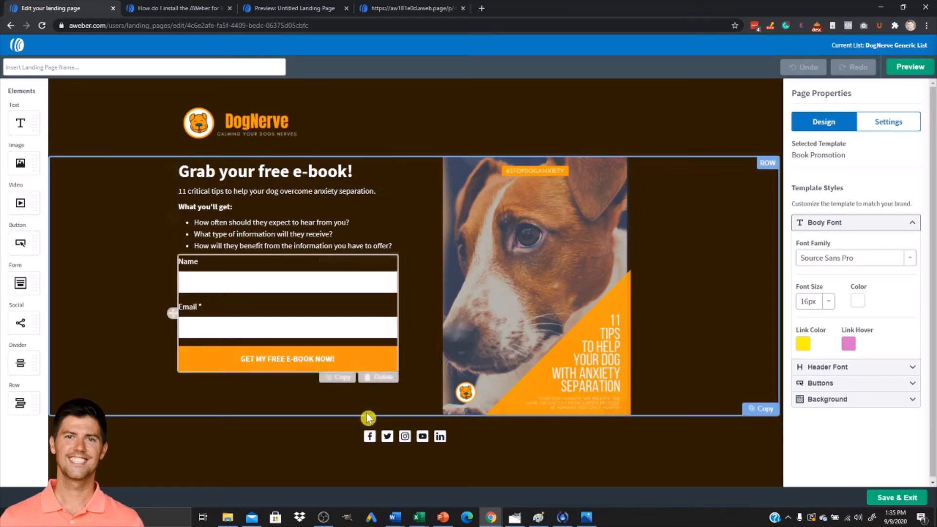
Select the signup form and set its thank-you page to a custom URL.
{"action": "left_click", "coordinate": [234, 278]}
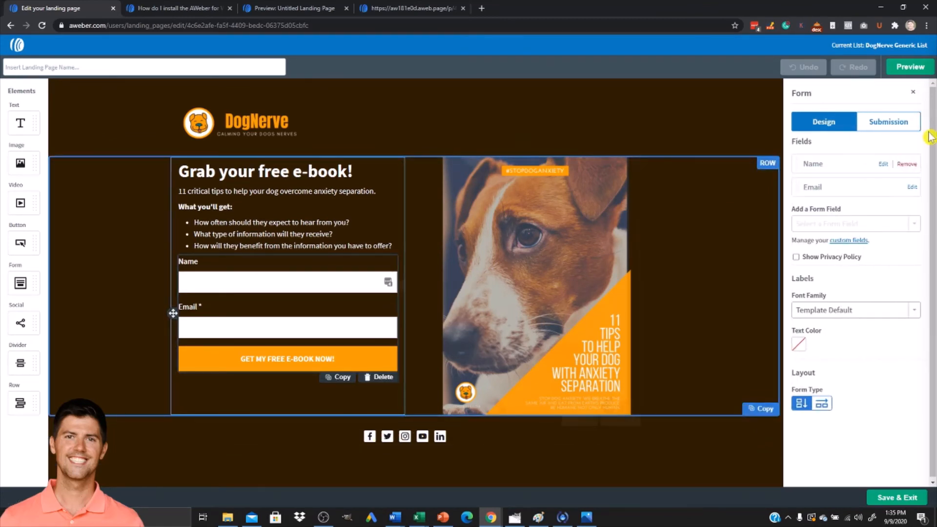
{"action": "left_click", "coordinate": [887, 123]}
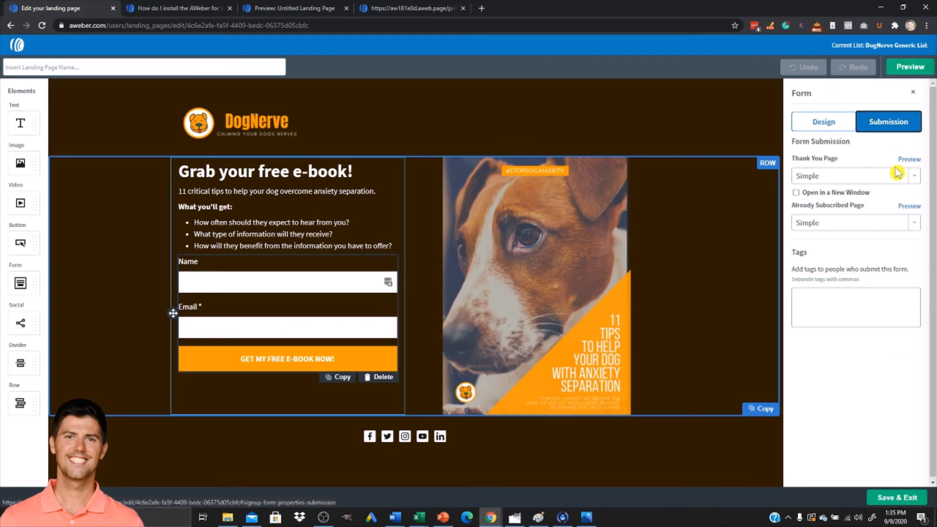
{"action": "left_click", "coordinate": [826, 180]}
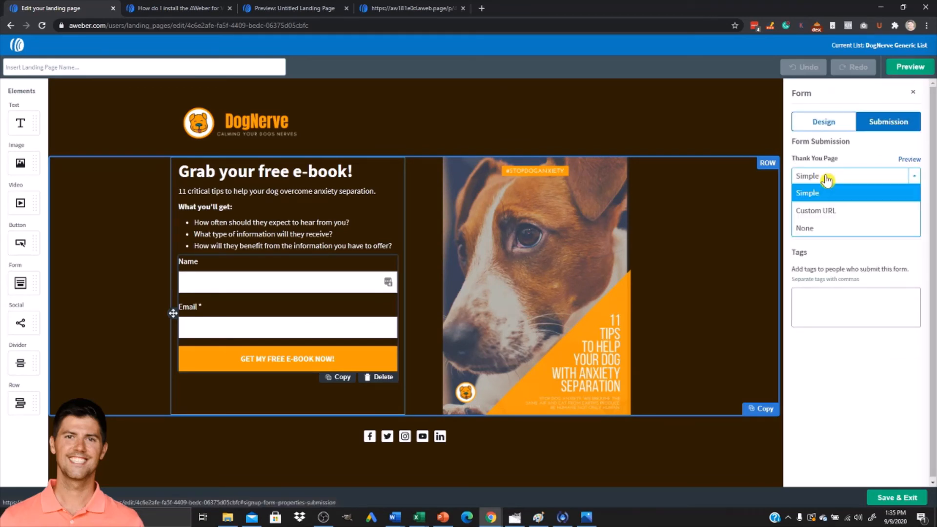
{"action": "left_click", "coordinate": [816, 216]}
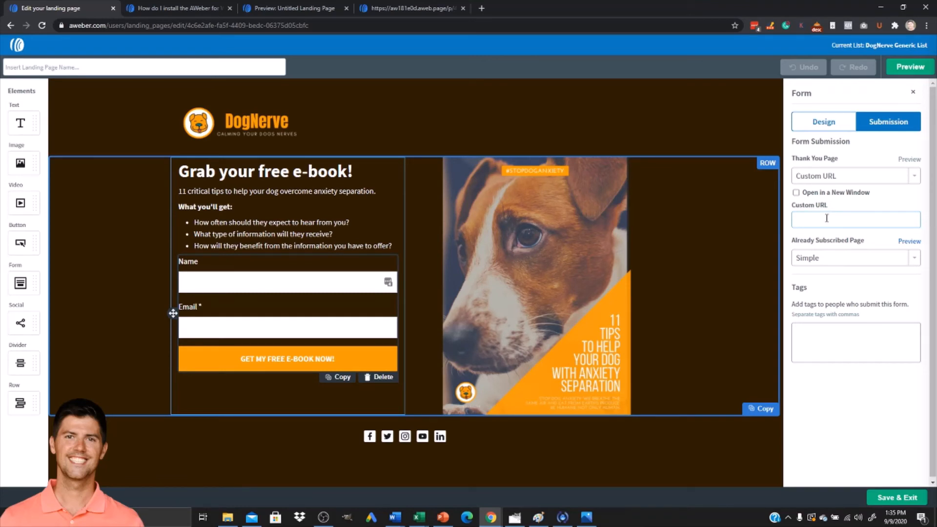
Open the "11 Ways To Help A Dog With Separation Anxiety" post in a new tab and copy its web address.
{"action": "left_click", "coordinate": [491, 517]}
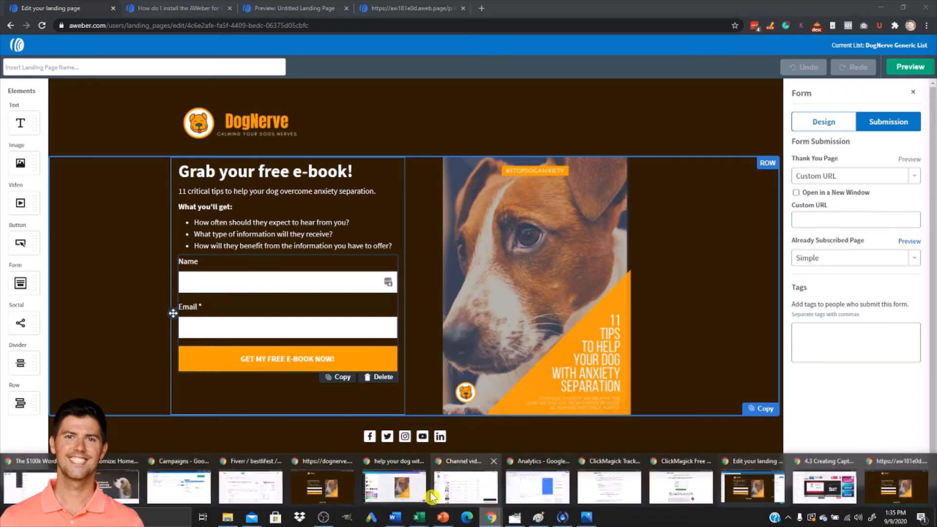
{"action": "mouse_move", "coordinate": [334, 482]}
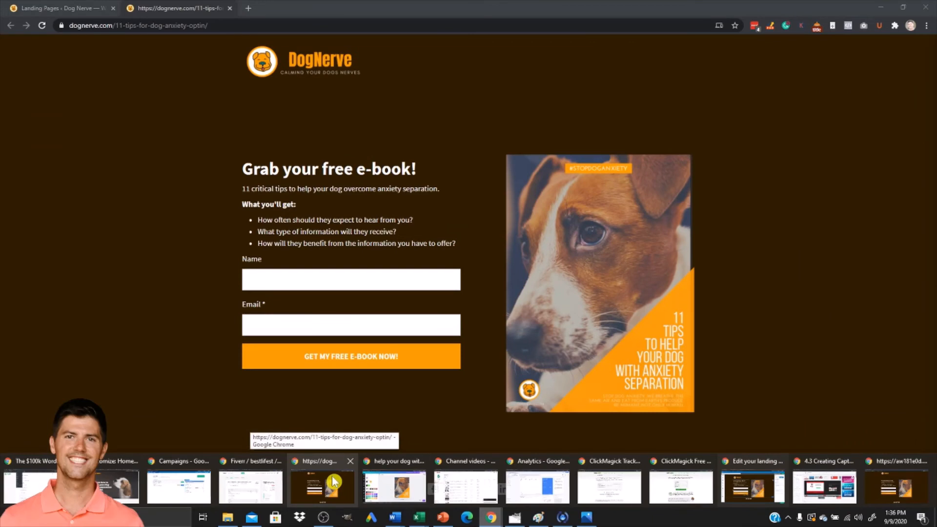
{"action": "left_click", "coordinate": [333, 482]}
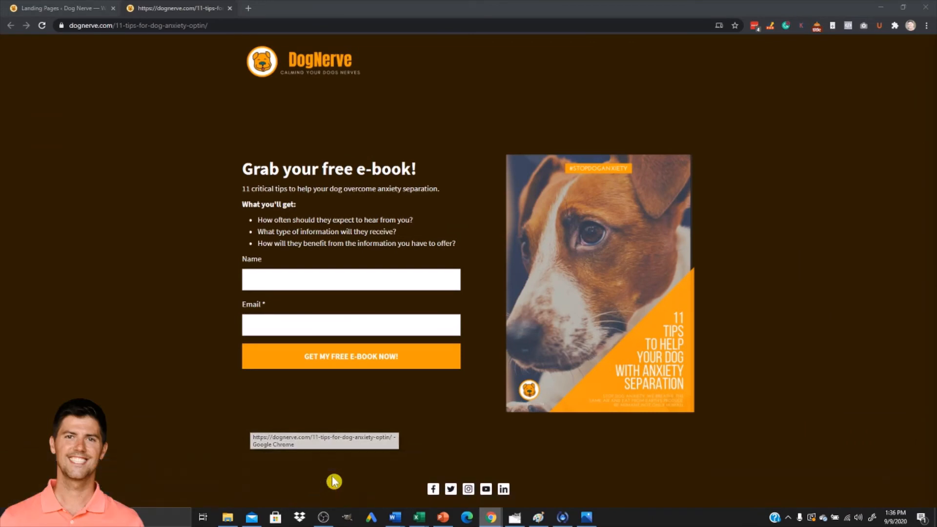
{"action": "left_click", "coordinate": [69, 11]}
{"action": "scroll", "coordinate": [80, 166], "scroll_direction": "up", "scroll_amount": 2}
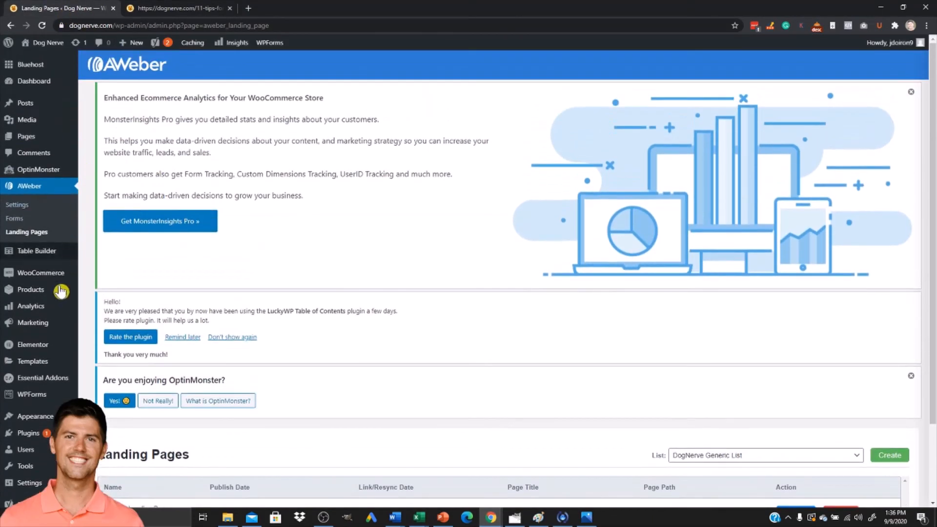
{"action": "left_click", "coordinate": [32, 107]}
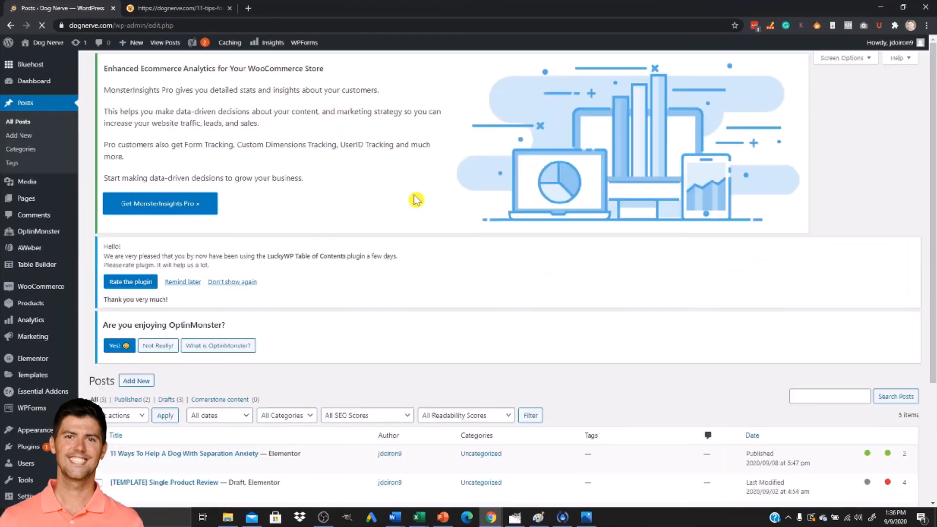
{"action": "scroll", "coordinate": [222, 272], "scroll_direction": "down", "scroll_amount": 2}
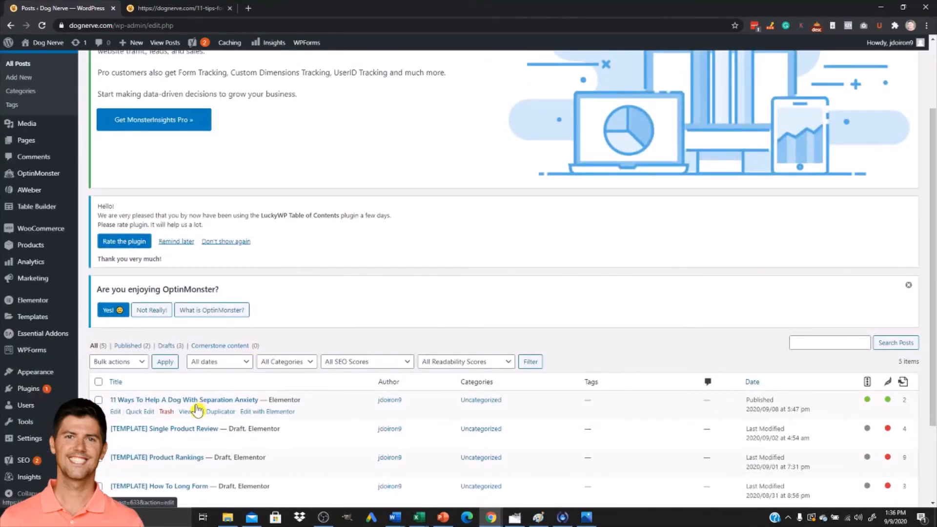
{"action": "right_click", "coordinate": [186, 412]}
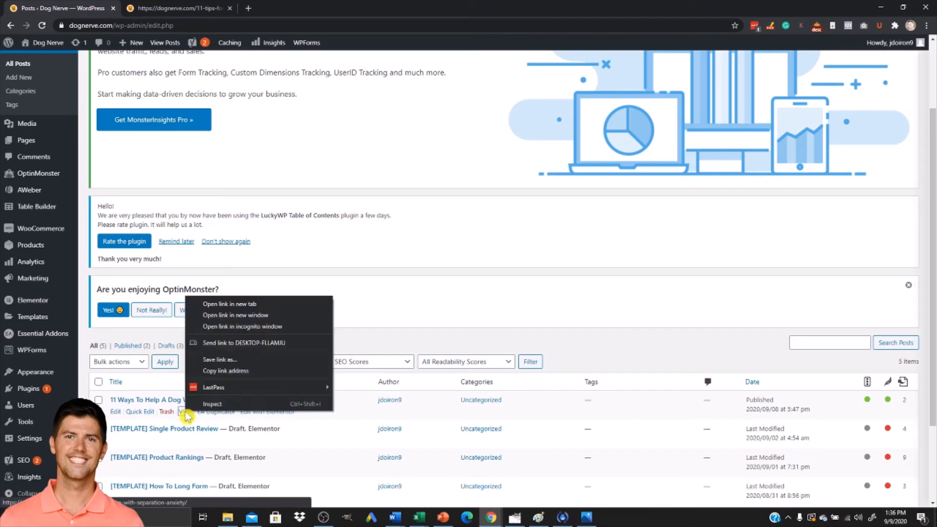
{"action": "left_click", "coordinate": [222, 304]}
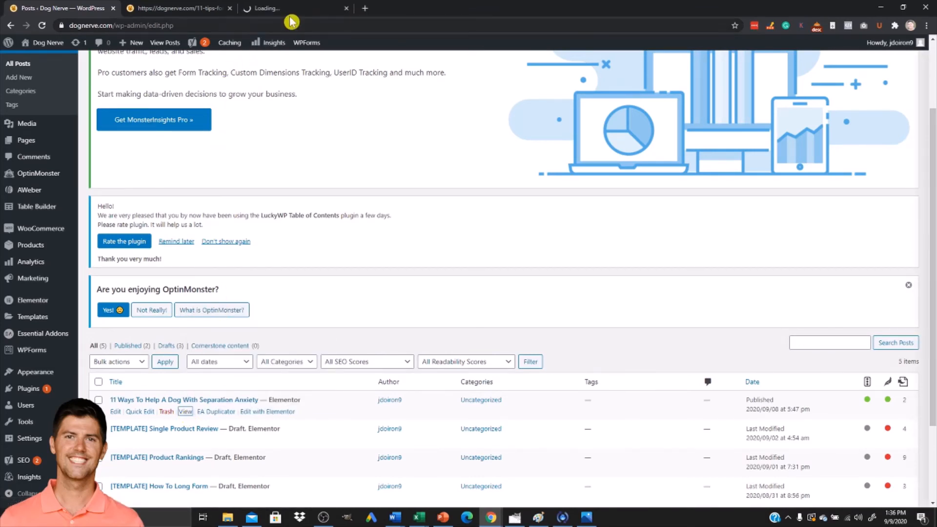
{"action": "left_click", "coordinate": [298, 14]}
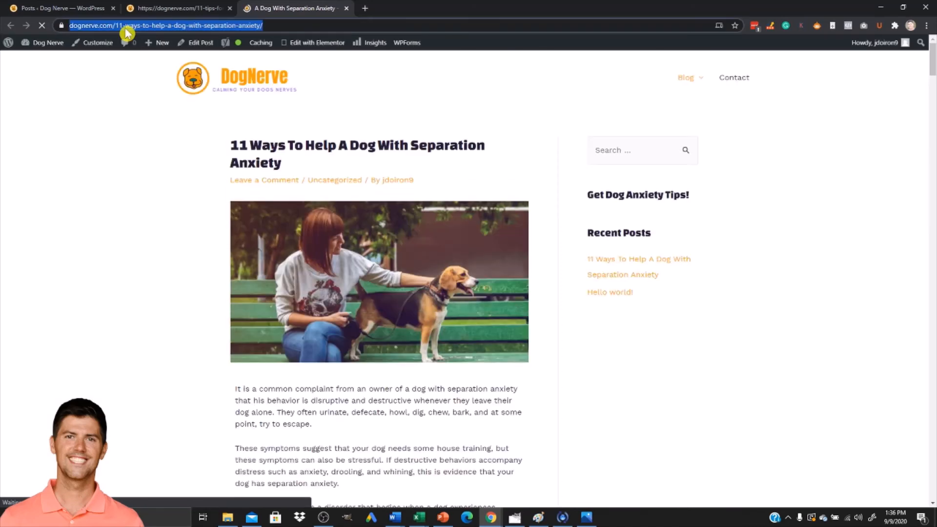
{"action": "left_click", "coordinate": [174, 27]}
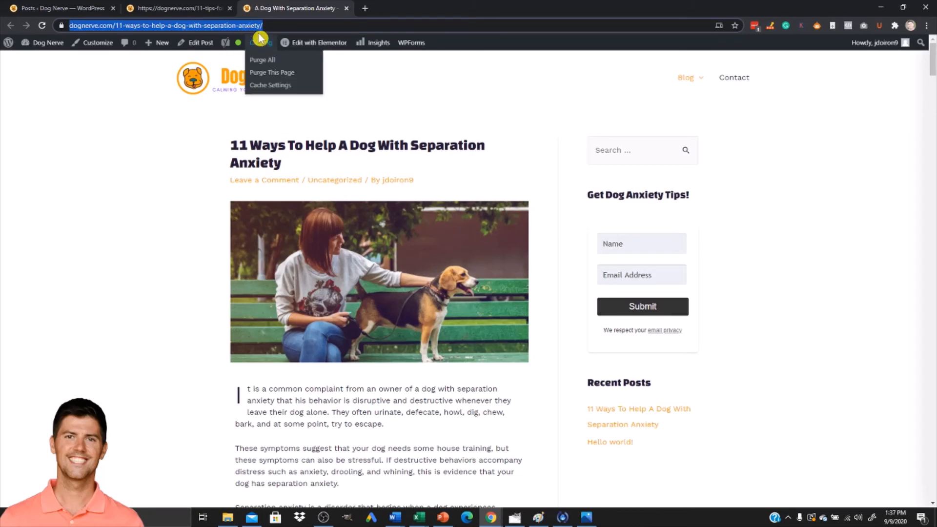
Paste the post's address as the custom URL for both the thank-you page and the already-subscribed page.
{"action": "key", "text": "alt+Tab"}
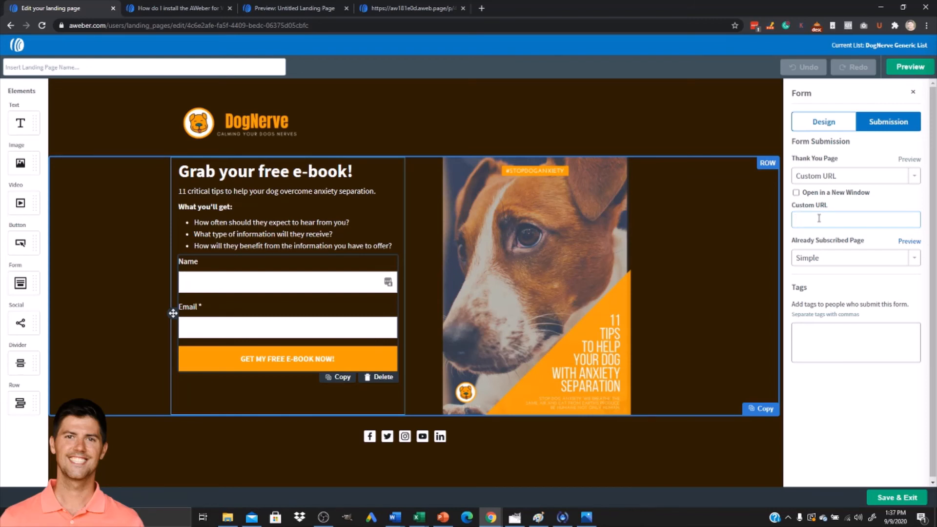
{"action": "key", "text": "ctrl+v"}
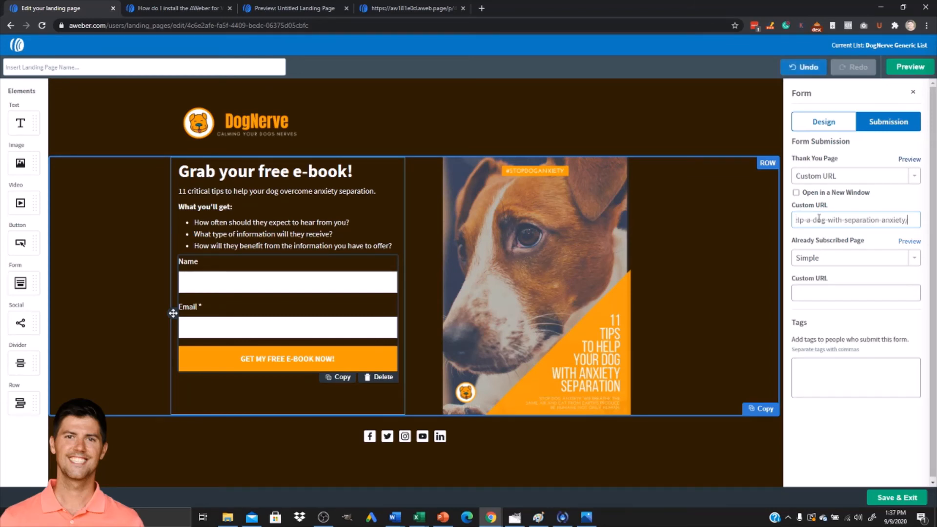
{"action": "left_click_drag", "start_coordinate": [844, 219], "coordinate": [796, 220]}
{"action": "left_click", "coordinate": [803, 224]}
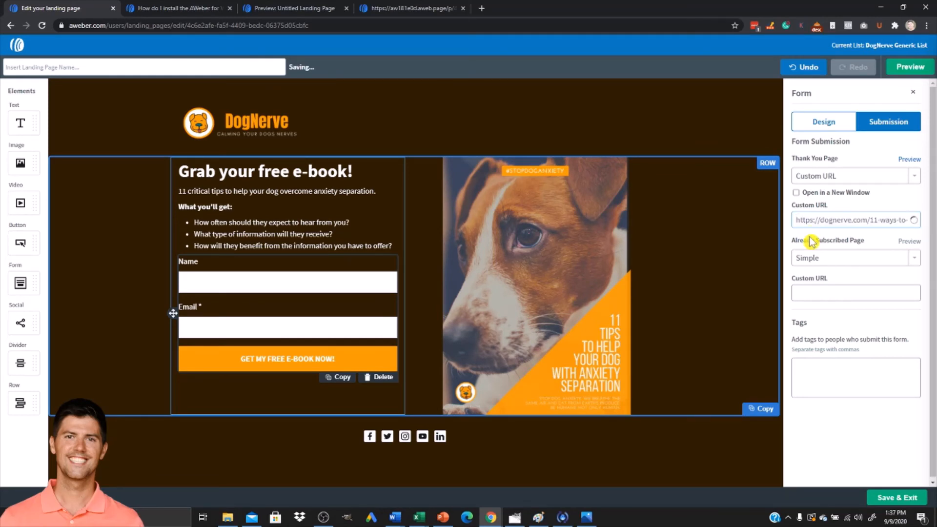
{"action": "left_click", "coordinate": [822, 265]}
{"action": "left_click", "coordinate": [826, 291]}
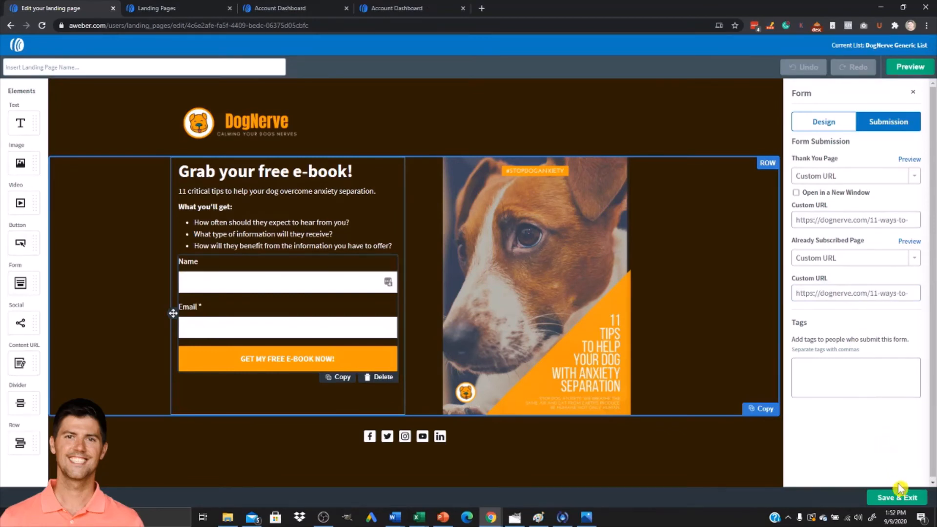
Save and exit the landing page editor, then publish the landing page's changes.
{"action": "left_click", "coordinate": [896, 498]}
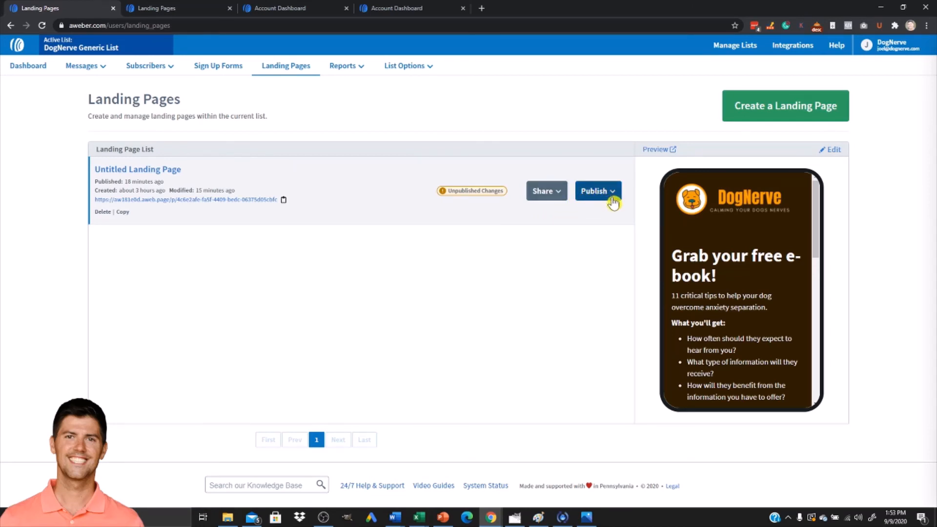
{"action": "left_click", "coordinate": [606, 193]}
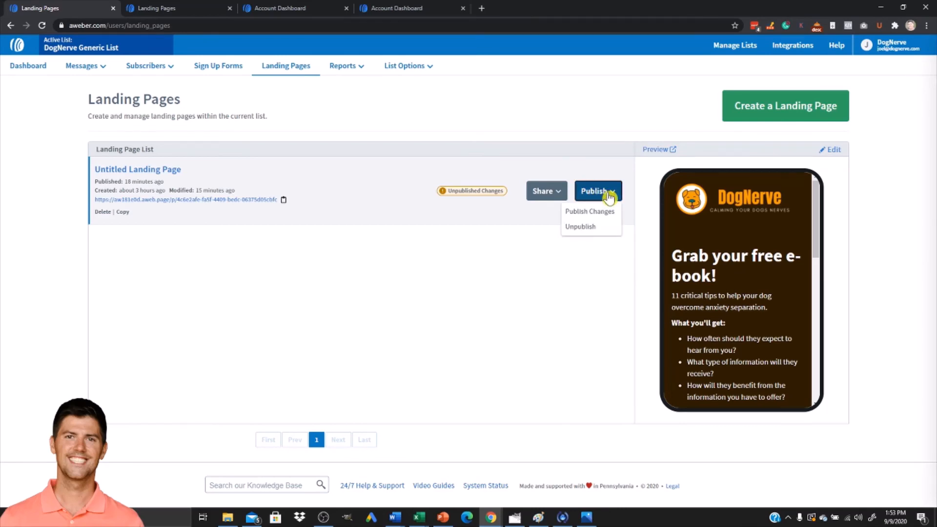
{"action": "left_click", "coordinate": [590, 213]}
{"action": "left_click", "coordinate": [551, 179]}
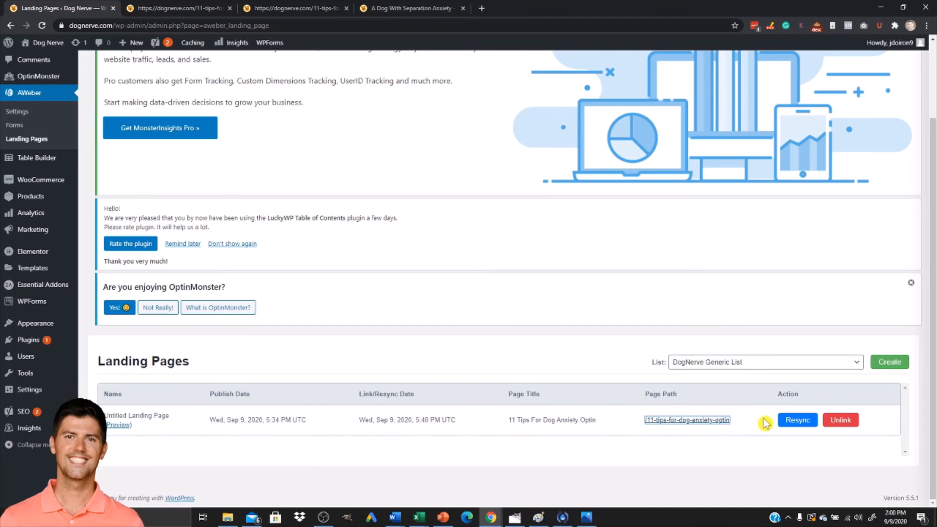
Resync the linked landing page in the WordPress AWeber plugin and switch to the live optin page.
{"action": "left_click", "coordinate": [799, 422]}
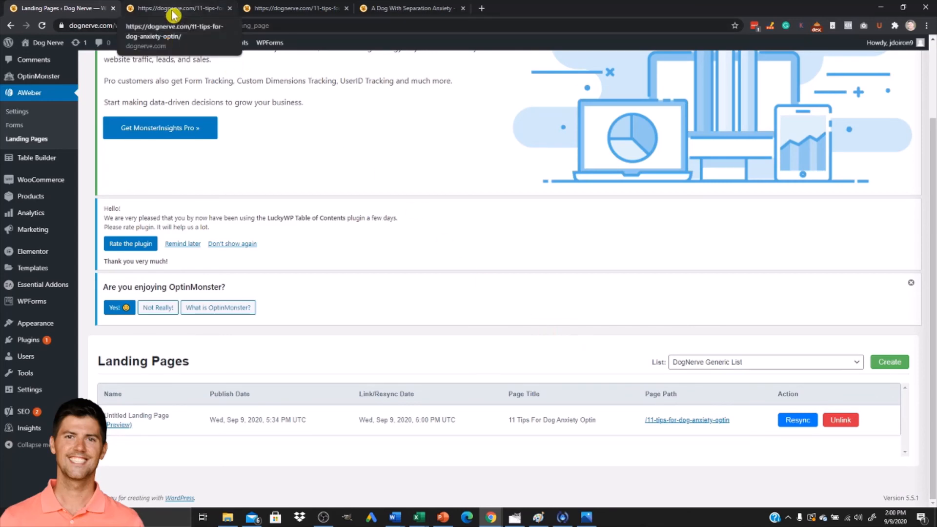
{"action": "left_click", "coordinate": [166, 13]}
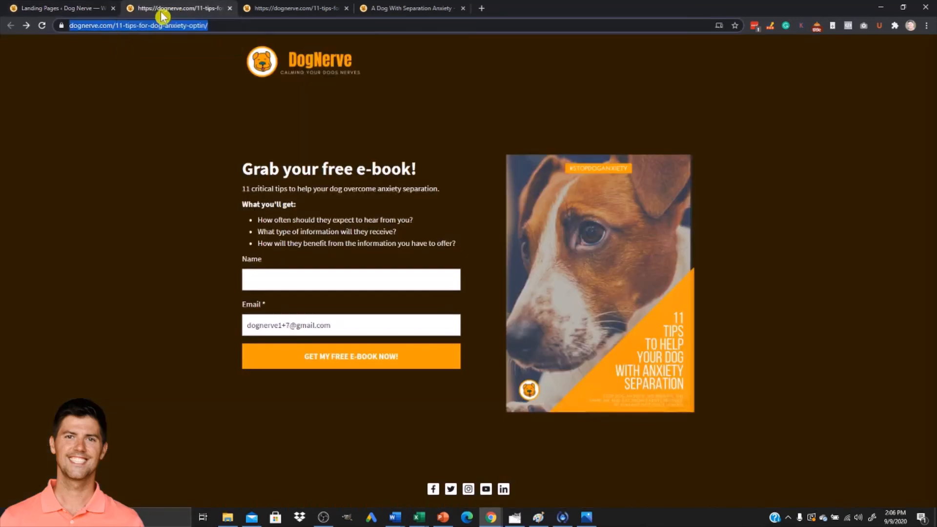
Submit a test signup on the live optin page with a first name and a test e-mail address.
{"action": "left_click", "coordinate": [270, 274]}
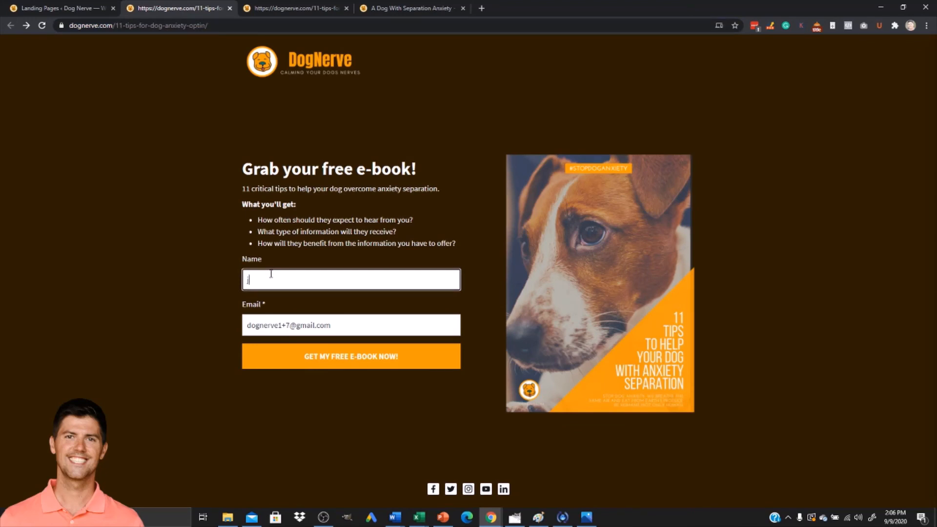
{"action": "type", "text": "joel"}
{"action": "key", "text": "Tab"}
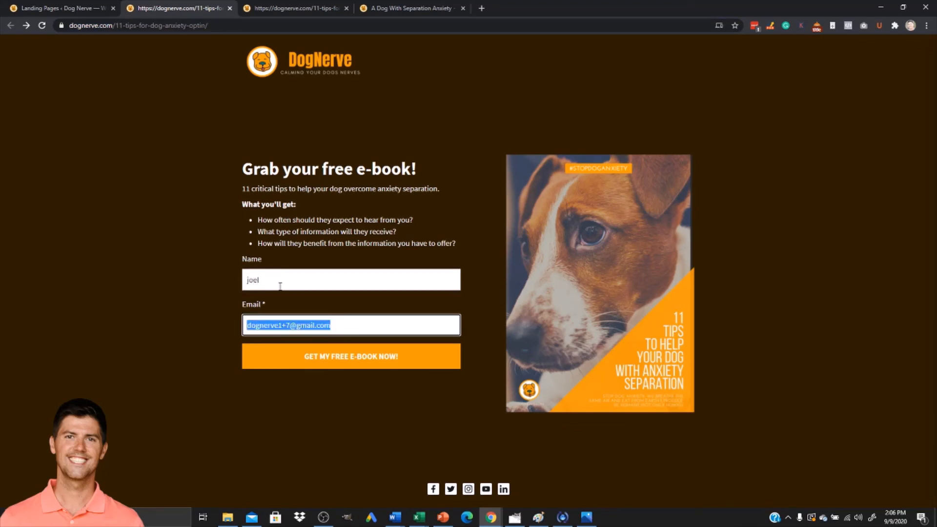
{"action": "left_click", "coordinate": [288, 328]}
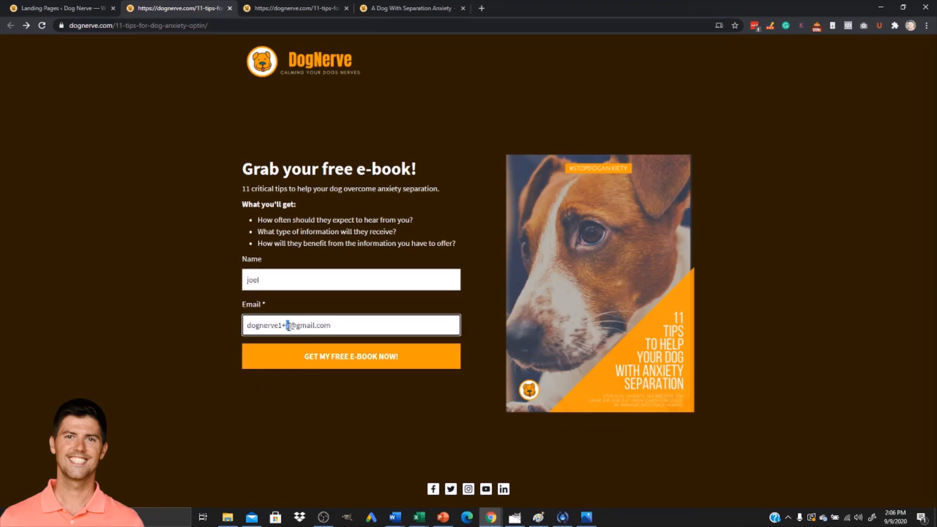
{"action": "left_click", "coordinate": [329, 369]}
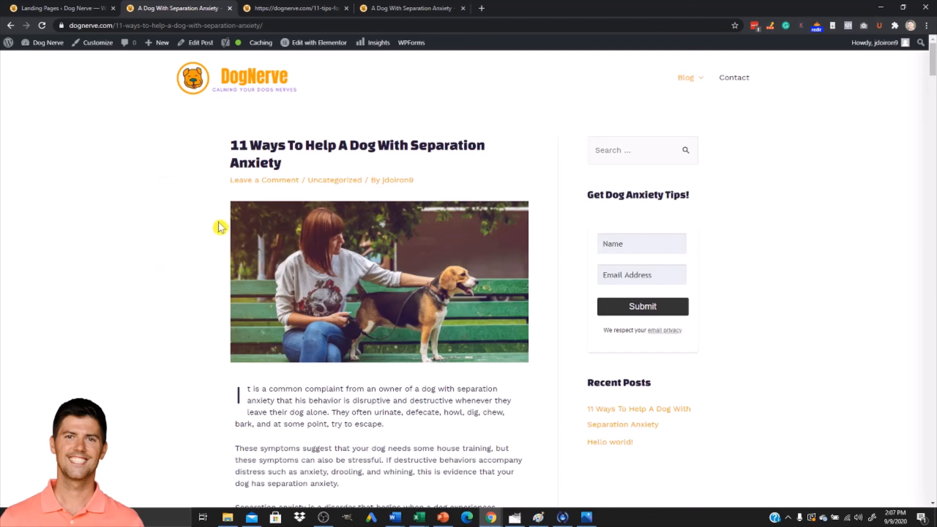
Go back from the redirected post to the live optin page.
{"action": "left_click", "coordinate": [54, 8]}
{"action": "left_click", "coordinate": [174, 11]}
{"action": "left_click", "coordinate": [10, 27]}
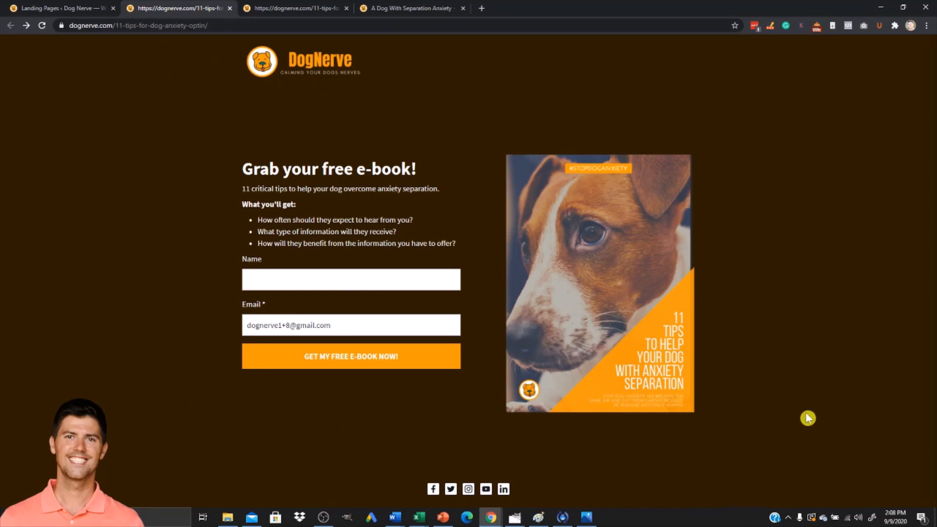
Scroll through the separation anxiety post to review its content.
{"action": "left_click", "coordinate": [389, 10]}
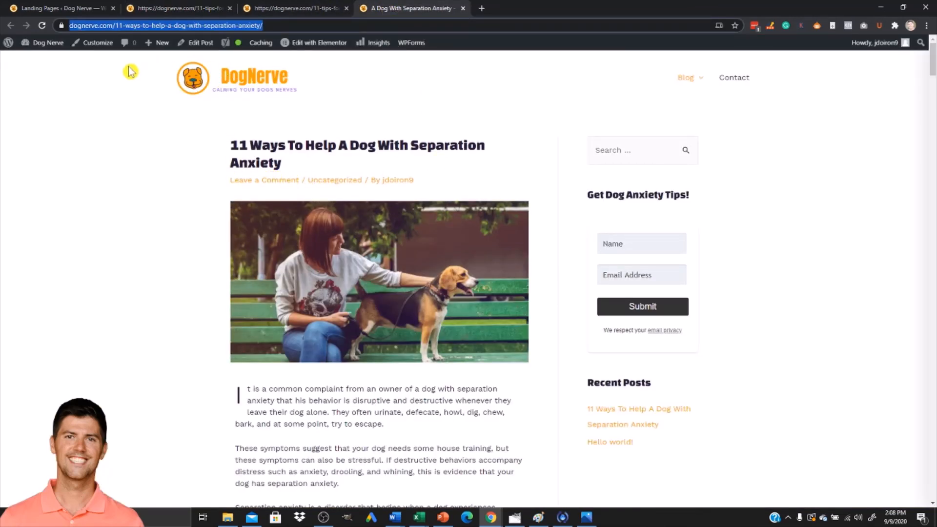
{"action": "scroll", "coordinate": [237, 368], "scroll_direction": "down", "scroll_amount": 4}
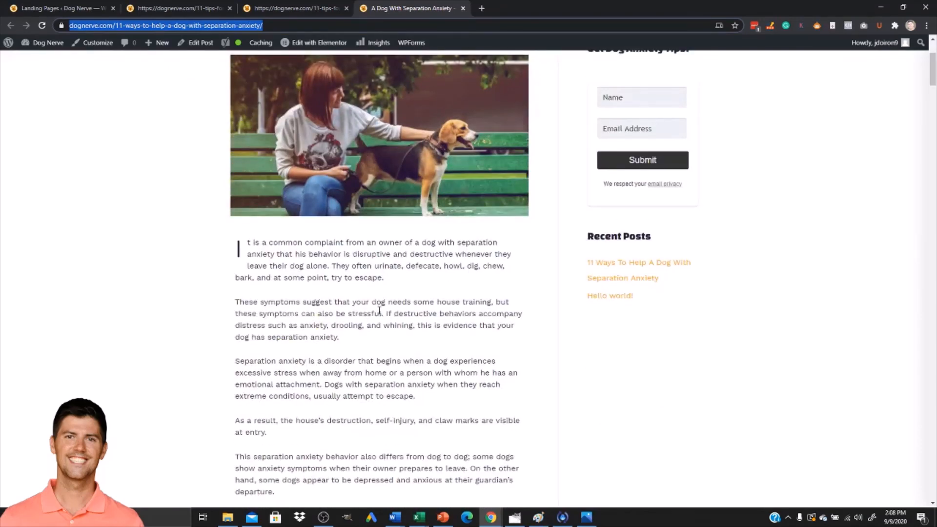
{"action": "scroll", "coordinate": [376, 340], "scroll_direction": "down", "scroll_amount": 6}
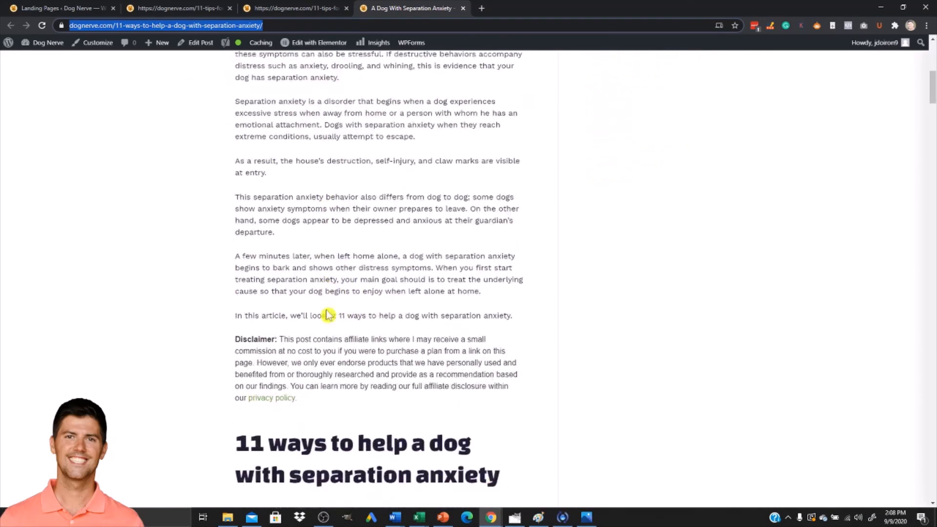
{"action": "scroll", "coordinate": [323, 337], "scroll_direction": "down", "scroll_amount": 5}
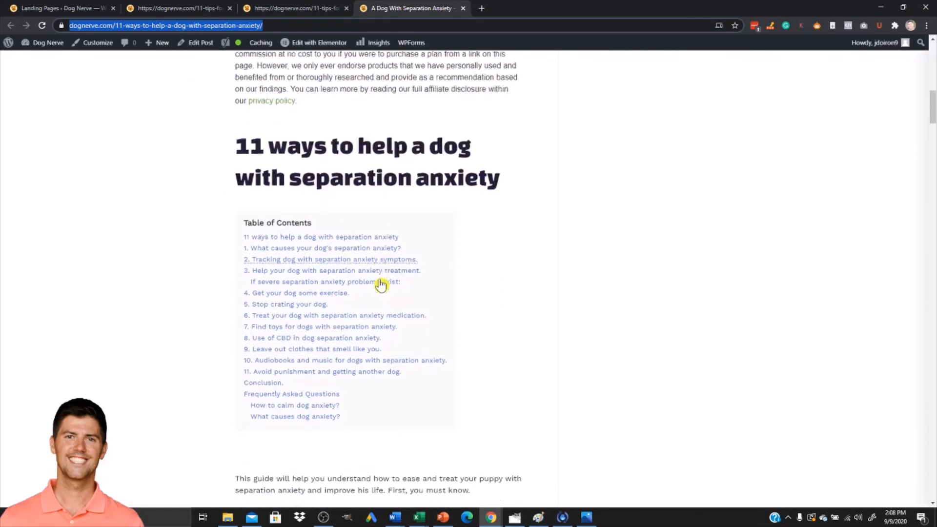
{"action": "scroll", "coordinate": [371, 310], "scroll_direction": "down", "scroll_amount": 3}
{"action": "scroll", "coordinate": [344, 347], "scroll_direction": "up", "scroll_amount": 7}
{"action": "scroll", "coordinate": [344, 347], "scroll_direction": "up", "scroll_amount": 11}
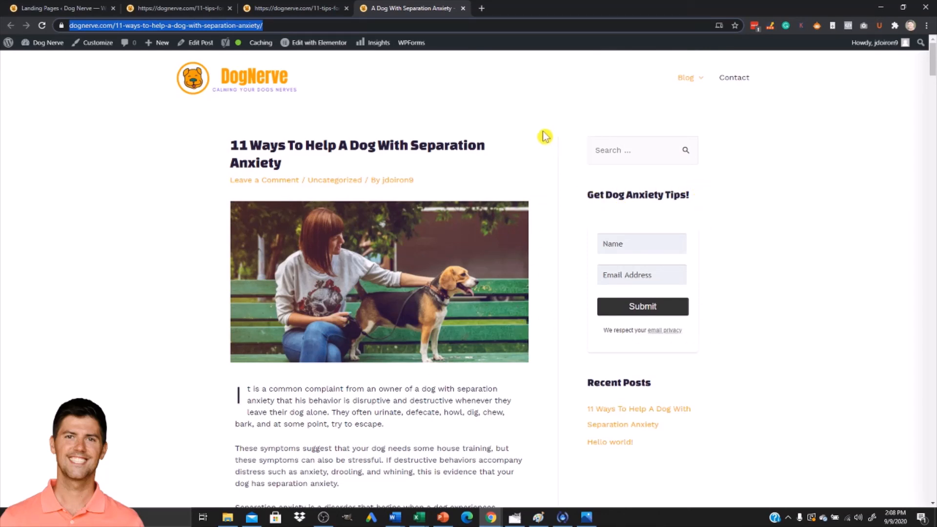
Switch between the live optin page and the separation anxiety post to compare them.
{"action": "left_click", "coordinate": [171, 15]}
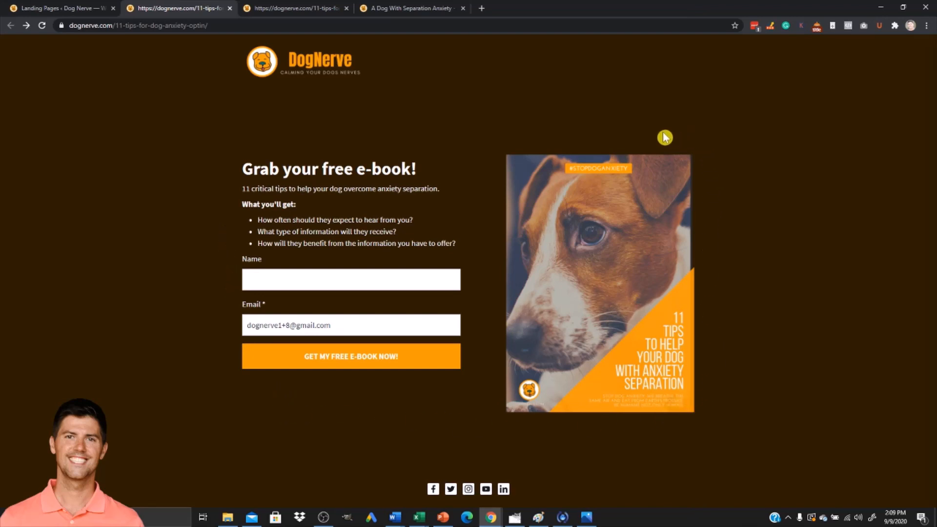
{"action": "left_click", "coordinate": [395, 11]}
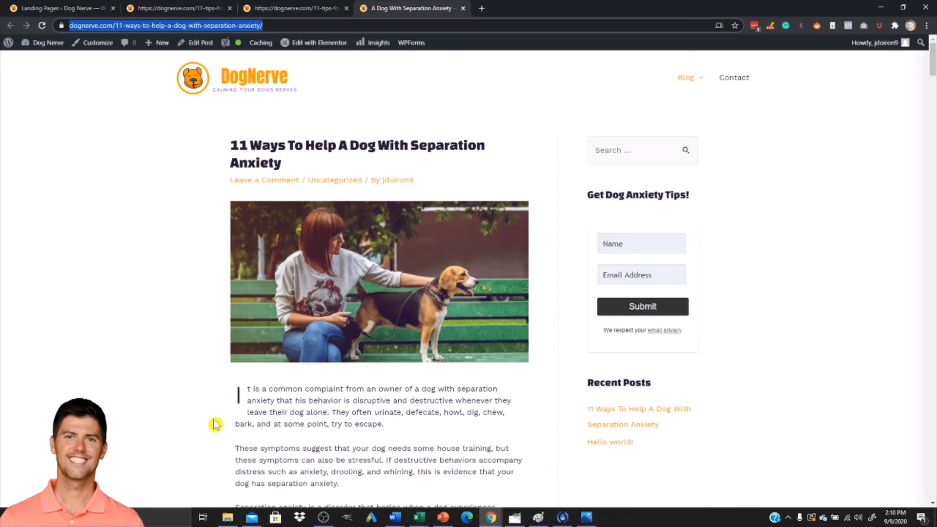
{"action": "left_click", "coordinate": [192, 10]}
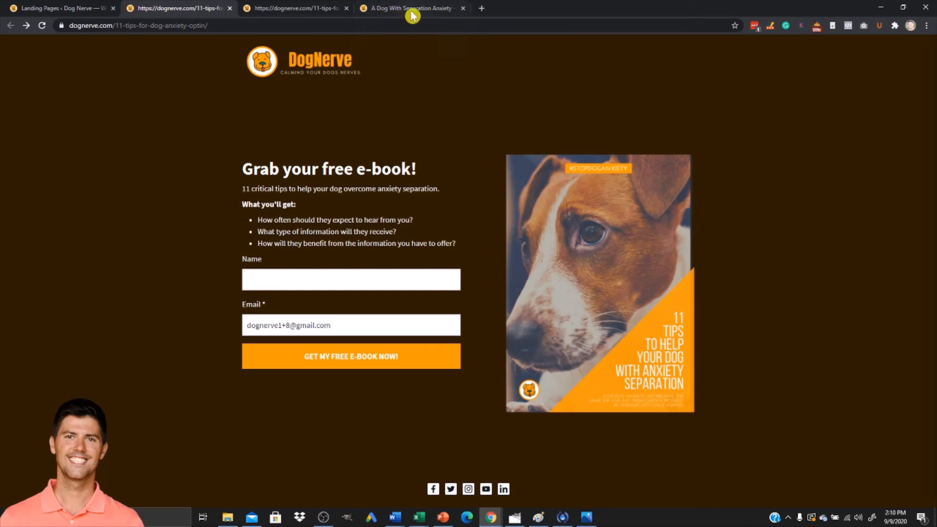
{"action": "left_click", "coordinate": [391, 11]}
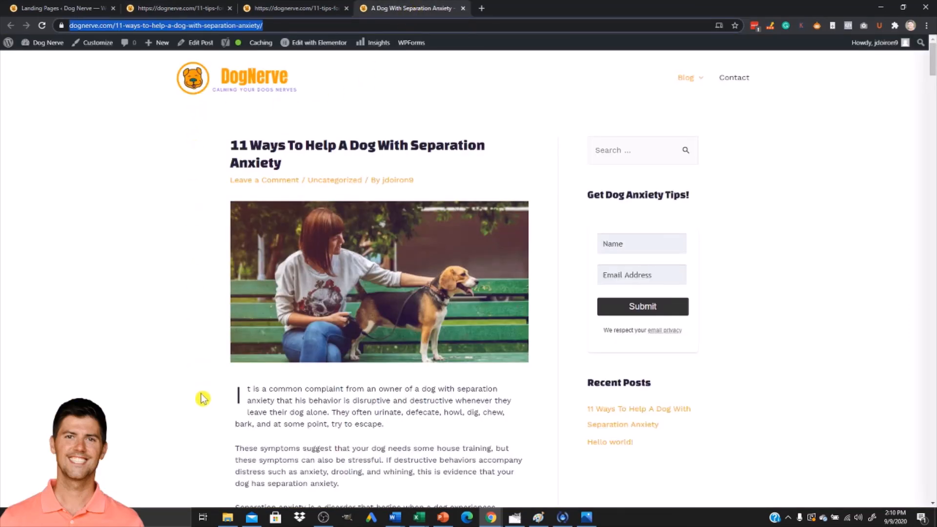
{"action": "scroll", "coordinate": [550, 411], "scroll_direction": "down", "scroll_amount": 3}
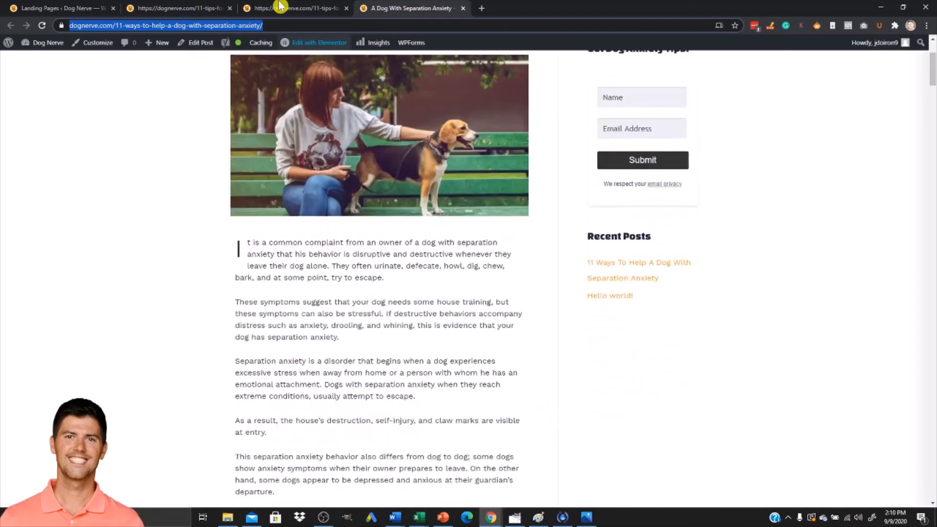
{"action": "left_click", "coordinate": [187, 11]}
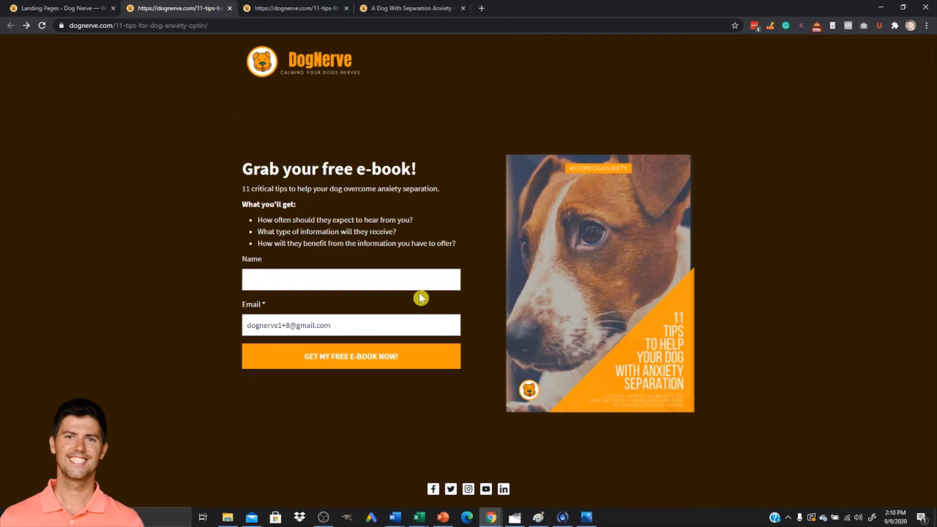